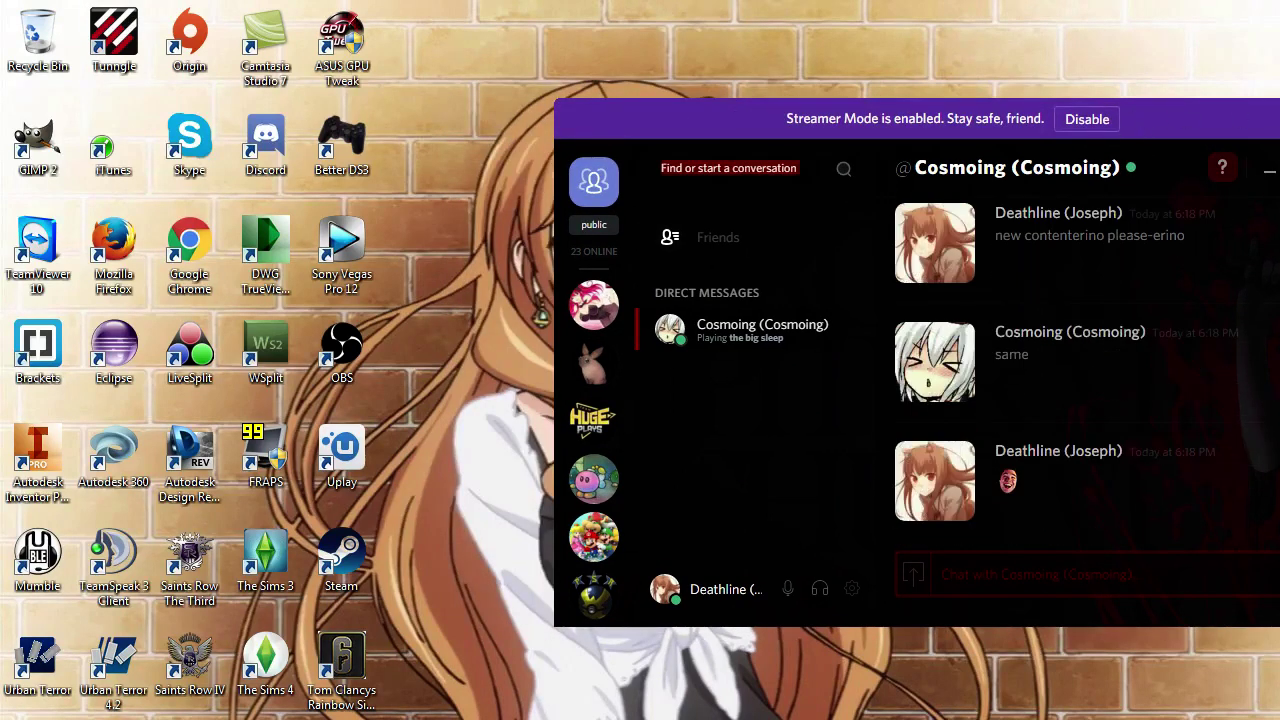
- Reposition and enlarge the Discord window on the desktop to show the themed direct-message conversation
{"action": "left_click_drag", "start_coordinate": [1279, 98], "coordinate": [777, 114]}
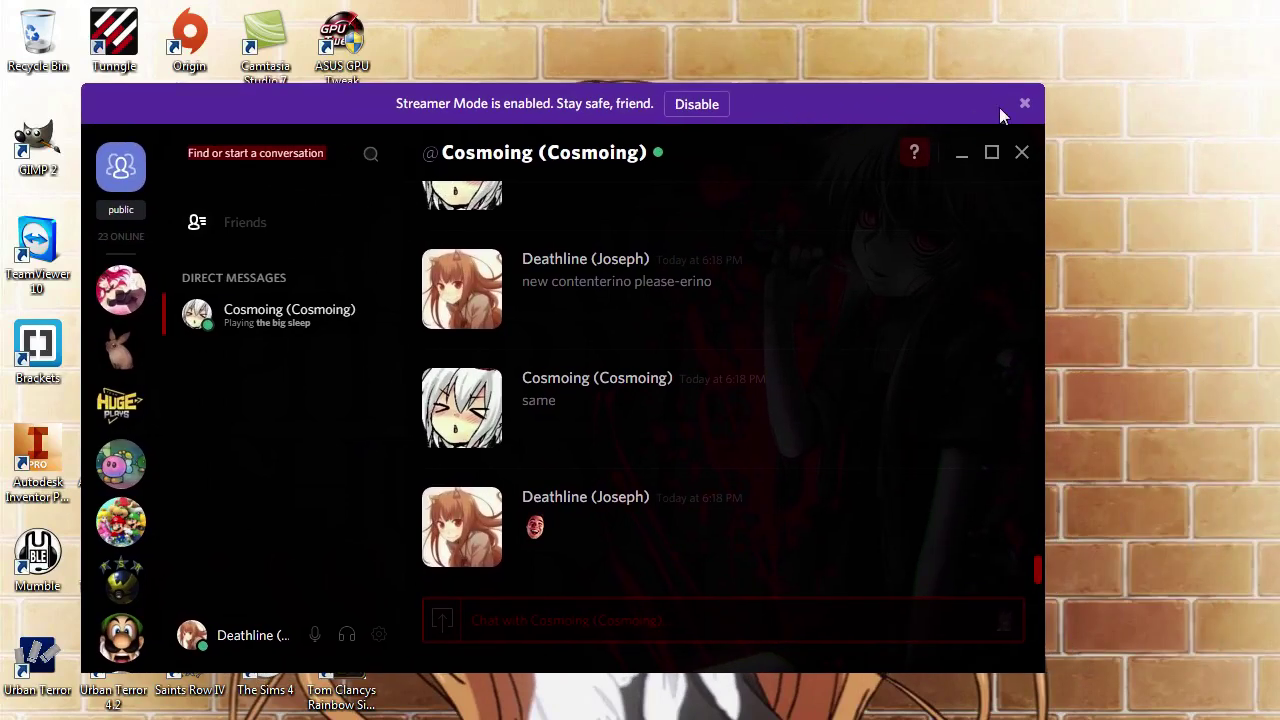
{"action": "left_click_drag", "start_coordinate": [1036, 88], "coordinate": [1279, 6]}
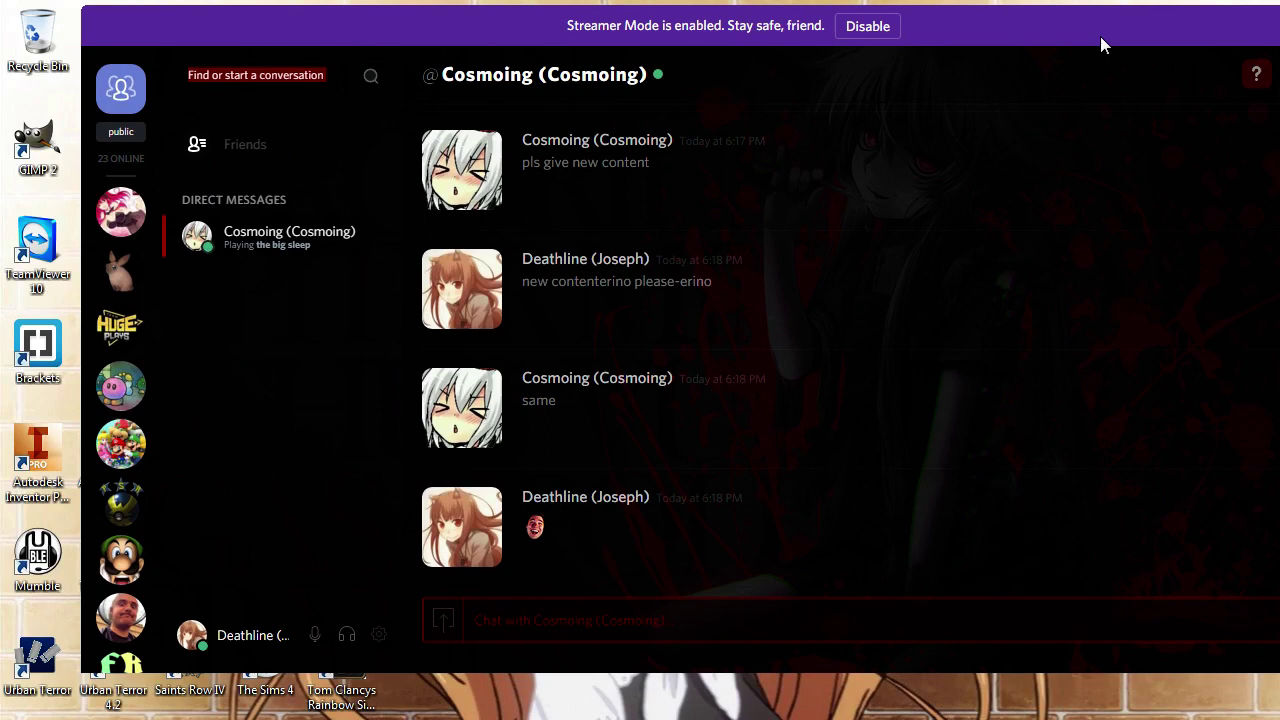
{"action": "left_click_drag", "start_coordinate": [1102, 25], "coordinate": [1179, 96]}
{"action": "scroll", "coordinate": [1035, 352], "scroll_direction": "up", "scroll_amount": 3}
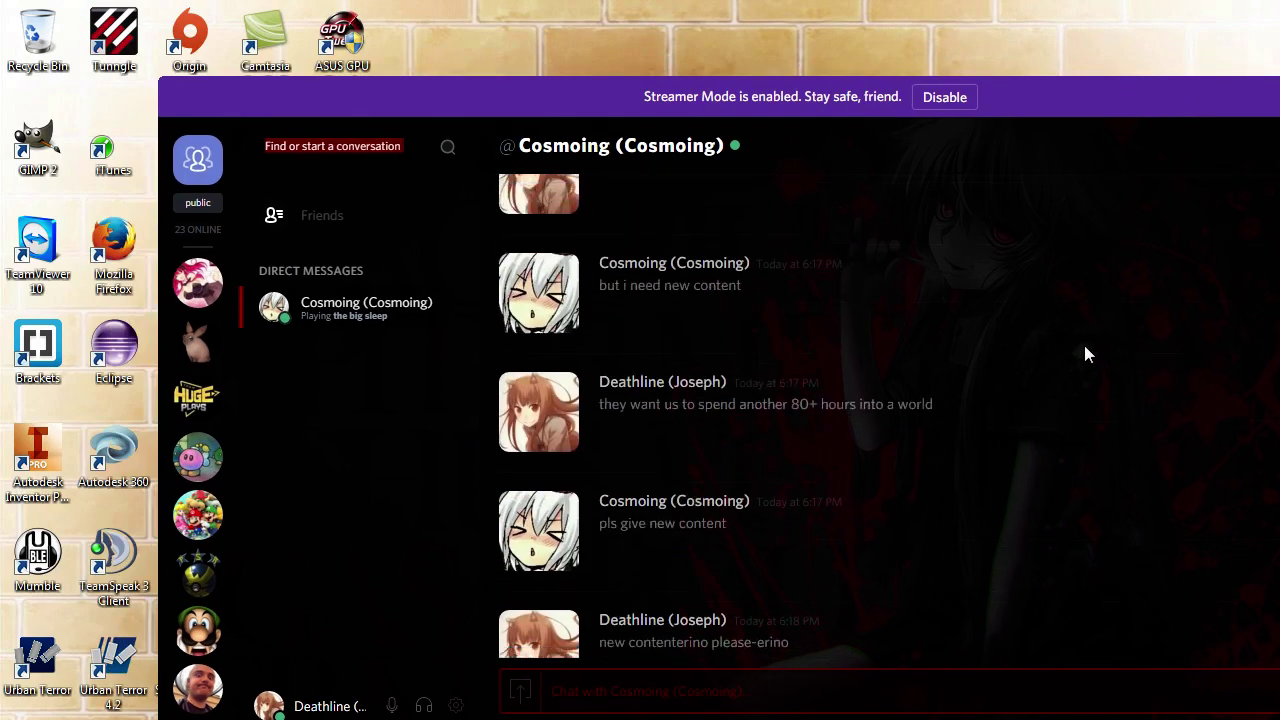
{"action": "scroll", "coordinate": [1084, 348], "scroll_direction": "down", "scroll_amount": 3}
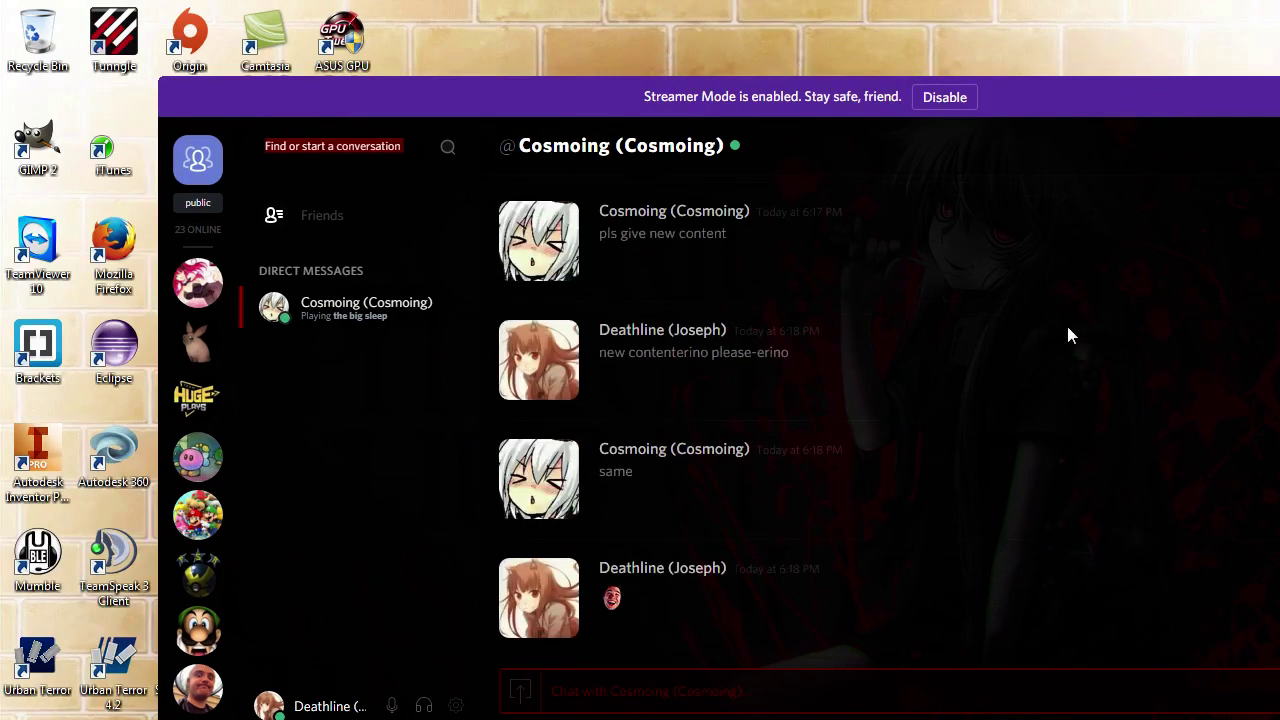
{"action": "left_click_drag", "start_coordinate": [1066, 104], "coordinate": [1112, 81]}
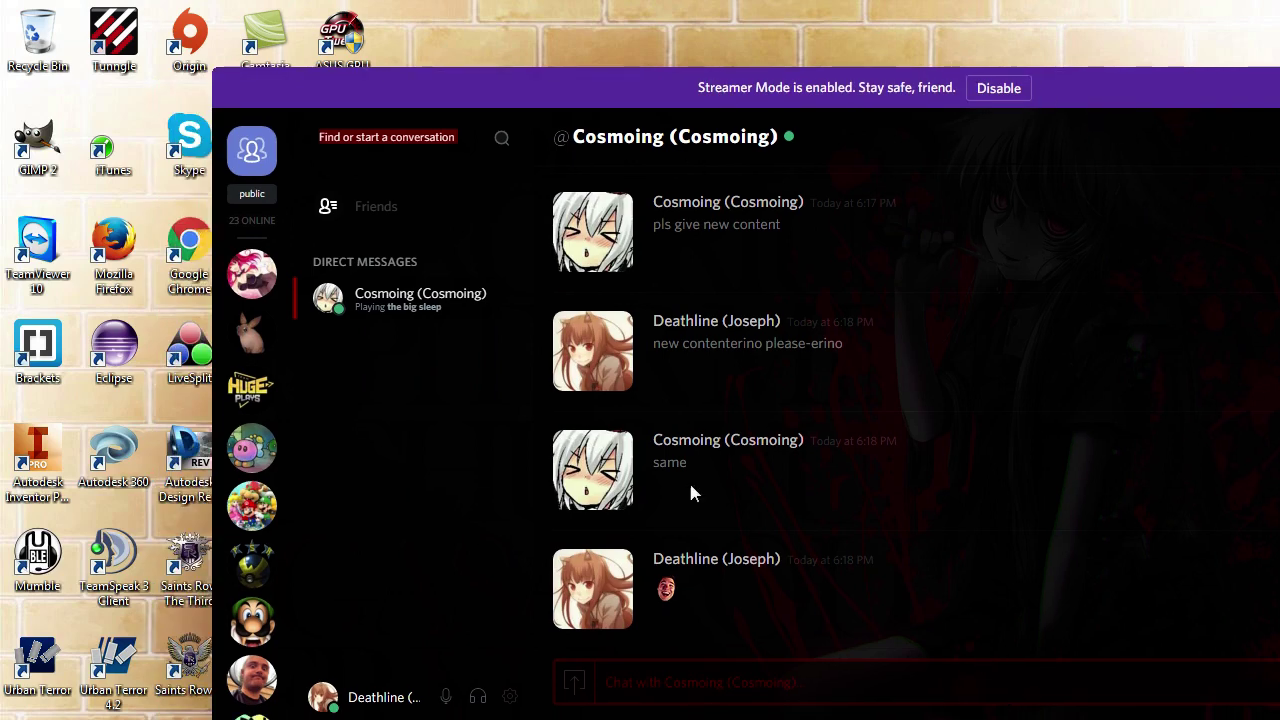
{"action": "left_click_drag", "start_coordinate": [1157, 86], "coordinate": [1064, 87]}
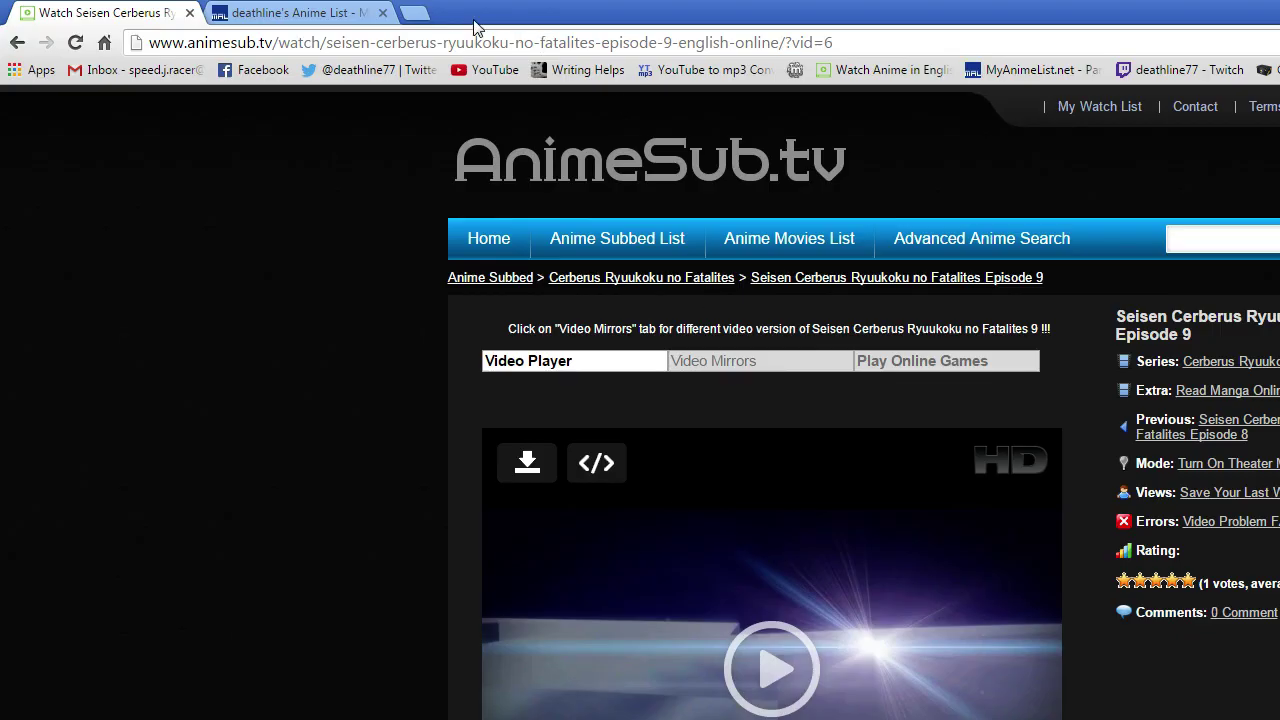
- Switch to Chrome, search the web for "discord" in a new tab and open the official Discord website
{"action": "left_click", "coordinate": [404, 12]}
{"action": "type", "text": "discord"}
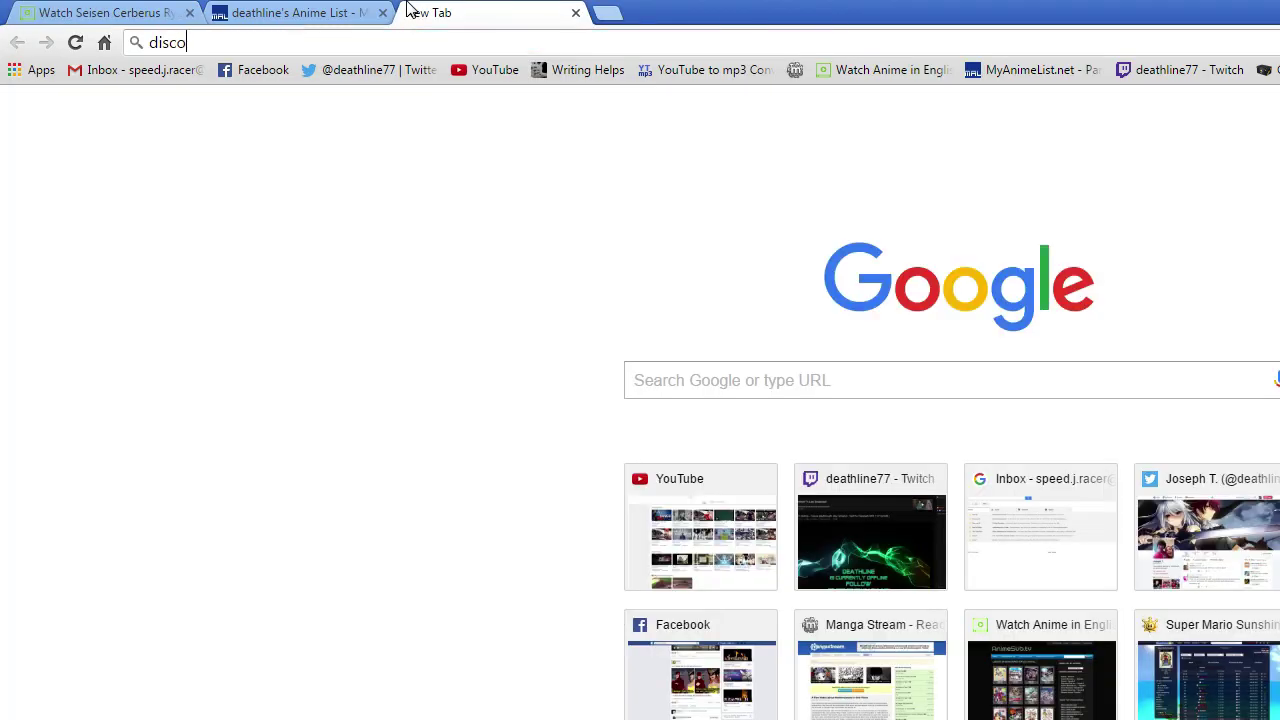
{"action": "key", "text": "Return"}
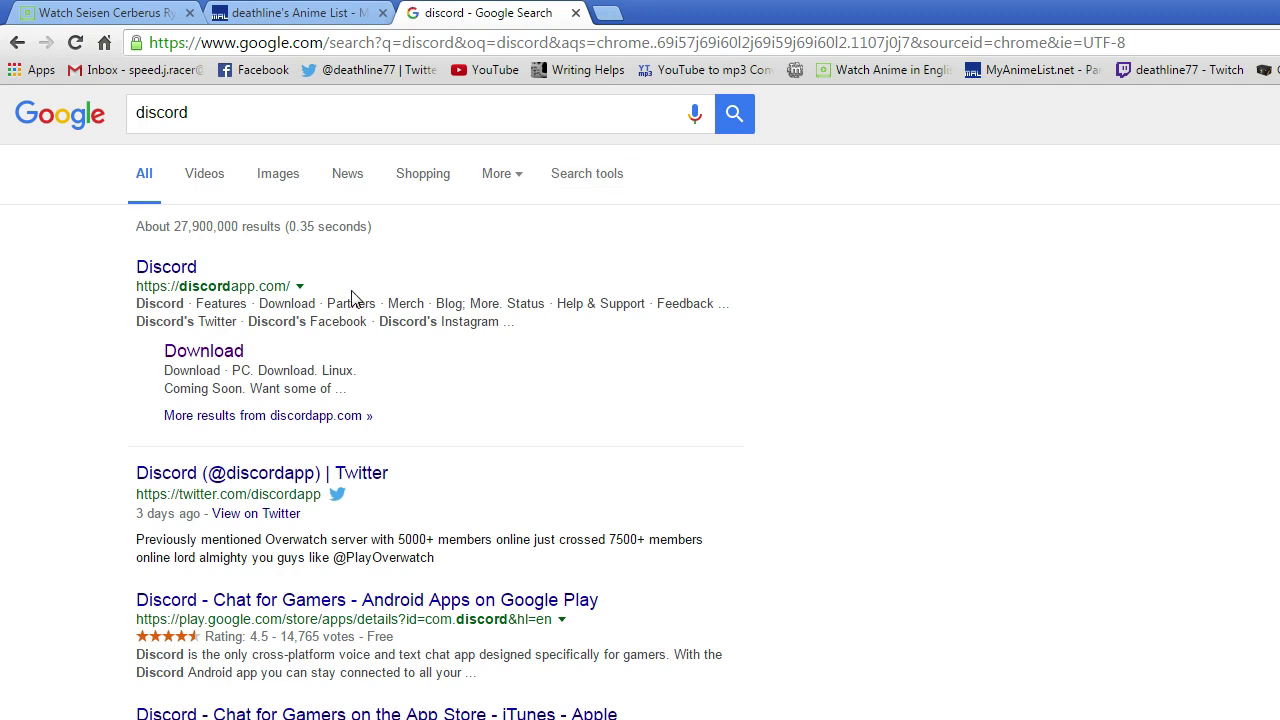
{"action": "left_click", "coordinate": [164, 268]}
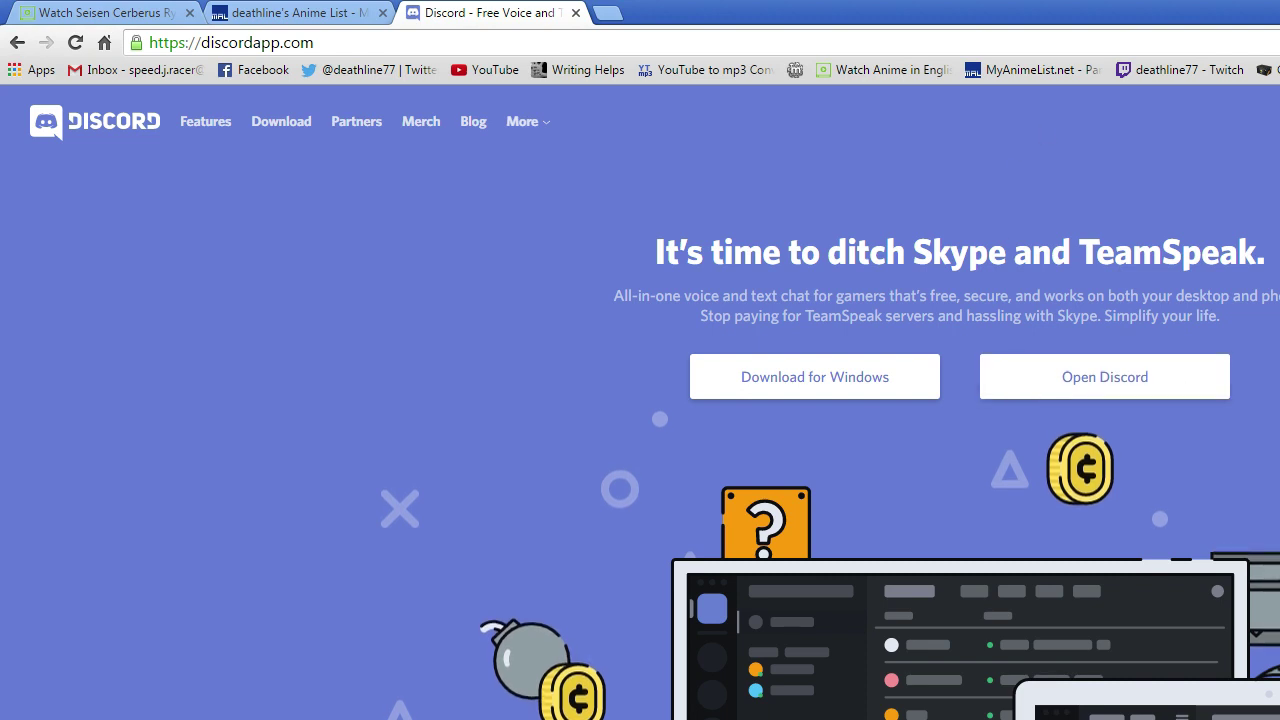
- Search the web for "betterdiscord themes"
{"action": "left_click", "coordinate": [573, 42]}
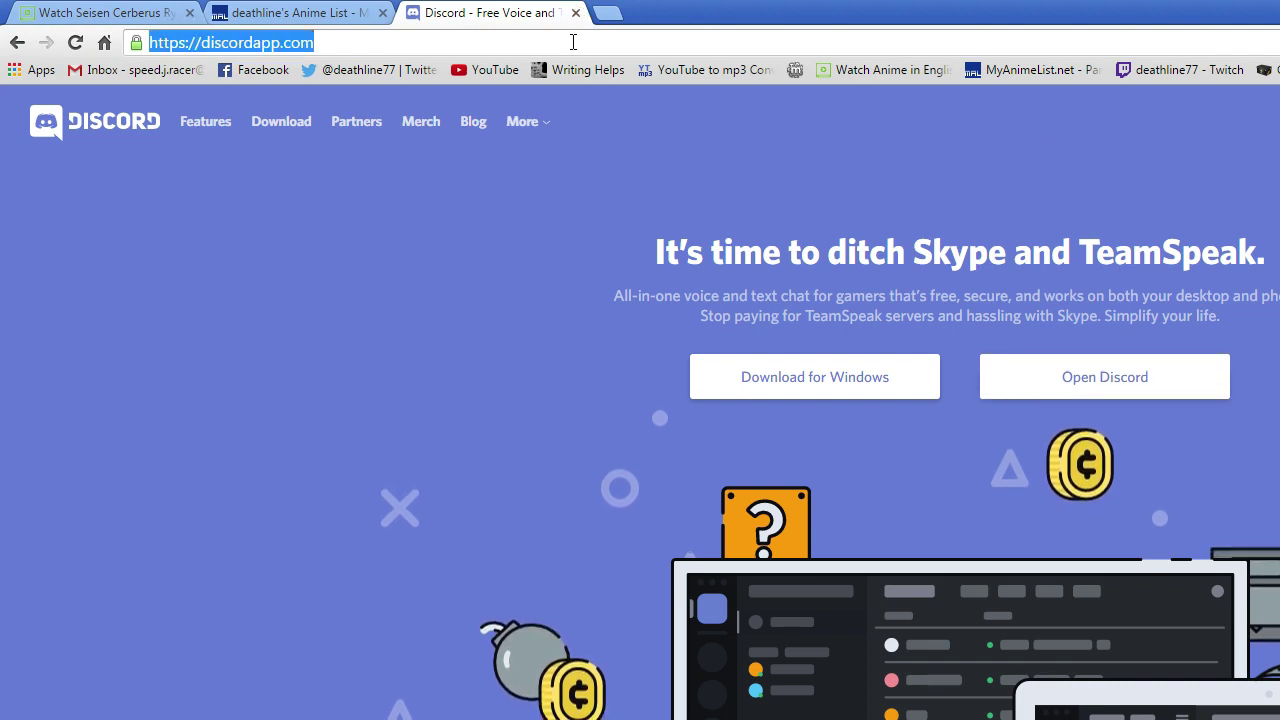
{"action": "type", "text": "betterdiscor"}
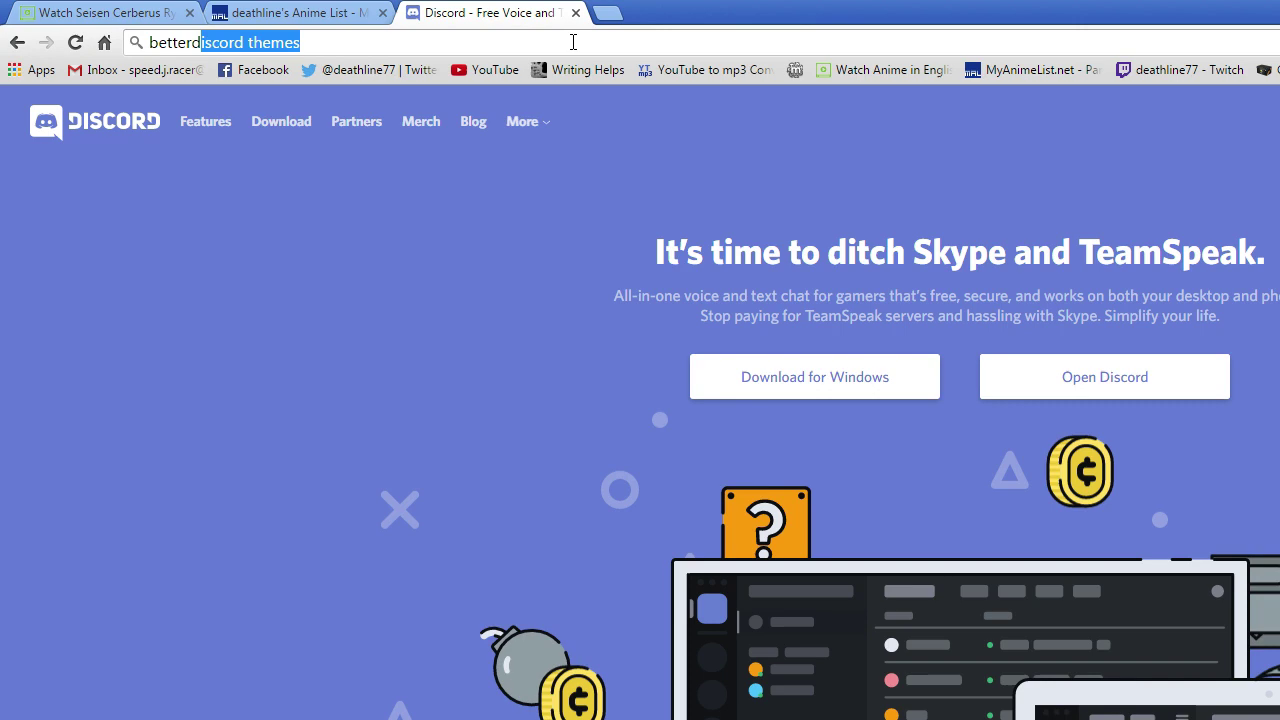
{"action": "type", "text": "d themes"}
{"action": "key", "text": "Return"}
- Shorten the search query to "betterdiscord" and view the download options on the BetterDiscord home page
{"action": "left_click", "coordinate": [484, 108]}
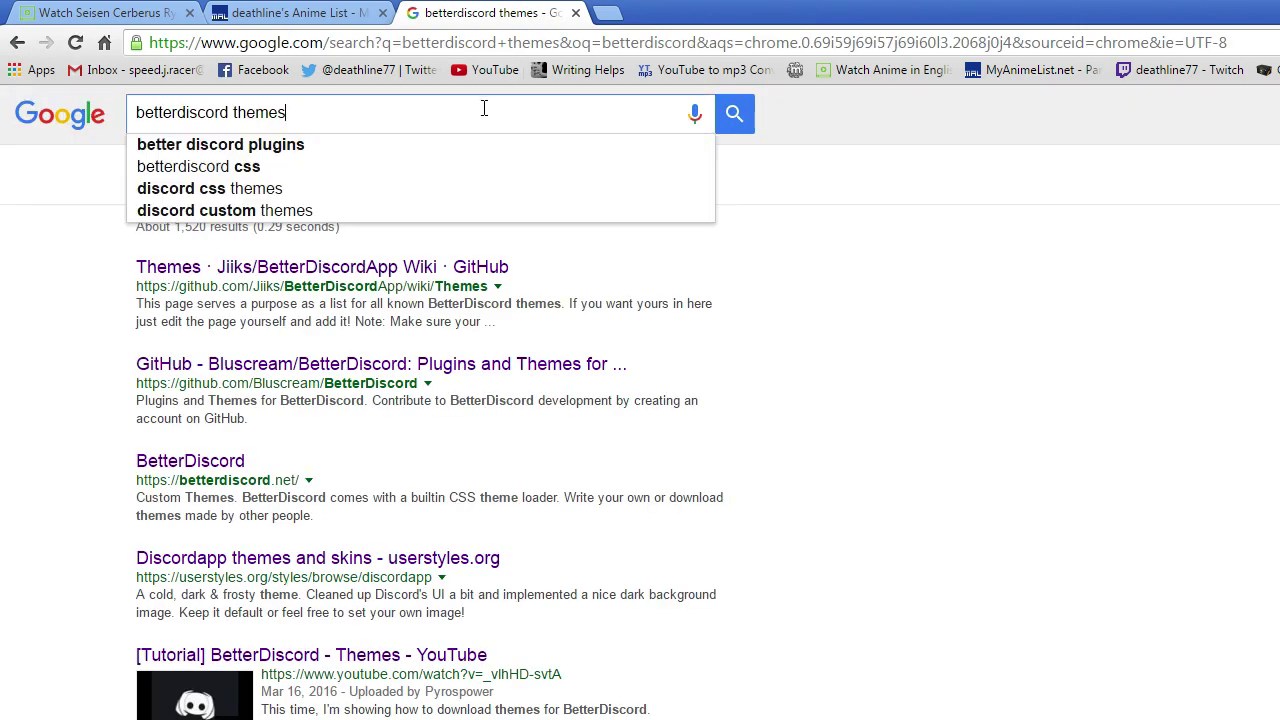
{"action": "key", "text": "BackSpace"}
{"action": "key", "text": "BackSpace"}
{"action": "key", "text": "BackSpace"}
{"action": "key", "text": "BackSpace"}
{"action": "key", "text": "BackSpace"}
{"action": "key", "text": "BackSpace"}
{"action": "key", "text": "Return"}
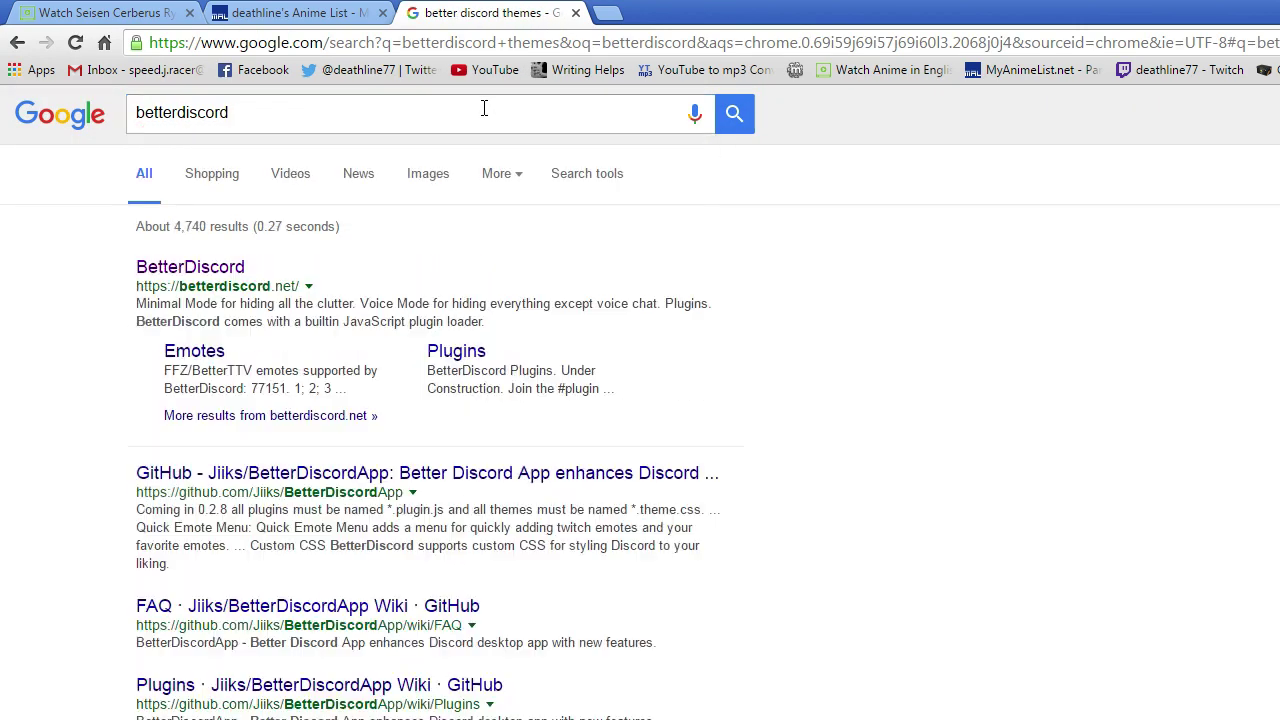
{"action": "left_click", "coordinate": [226, 268]}
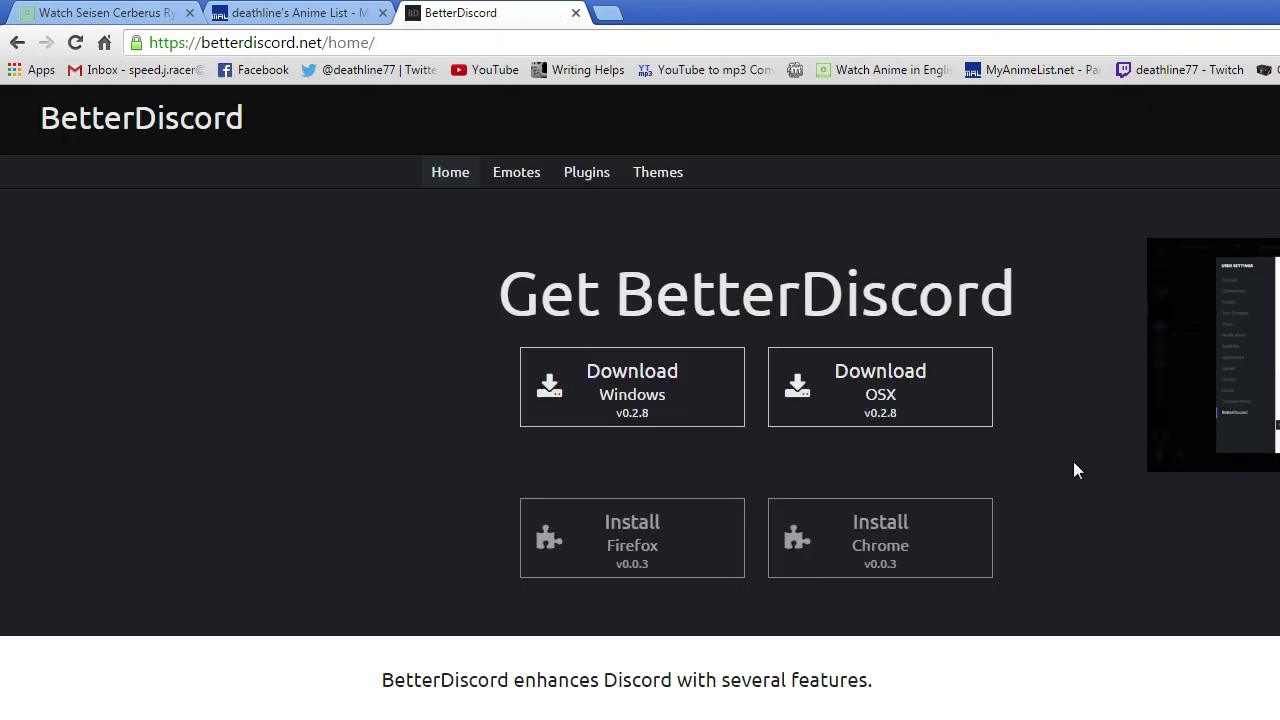
{"action": "scroll", "coordinate": [1129, 454], "scroll_direction": "down", "scroll_amount": 3}
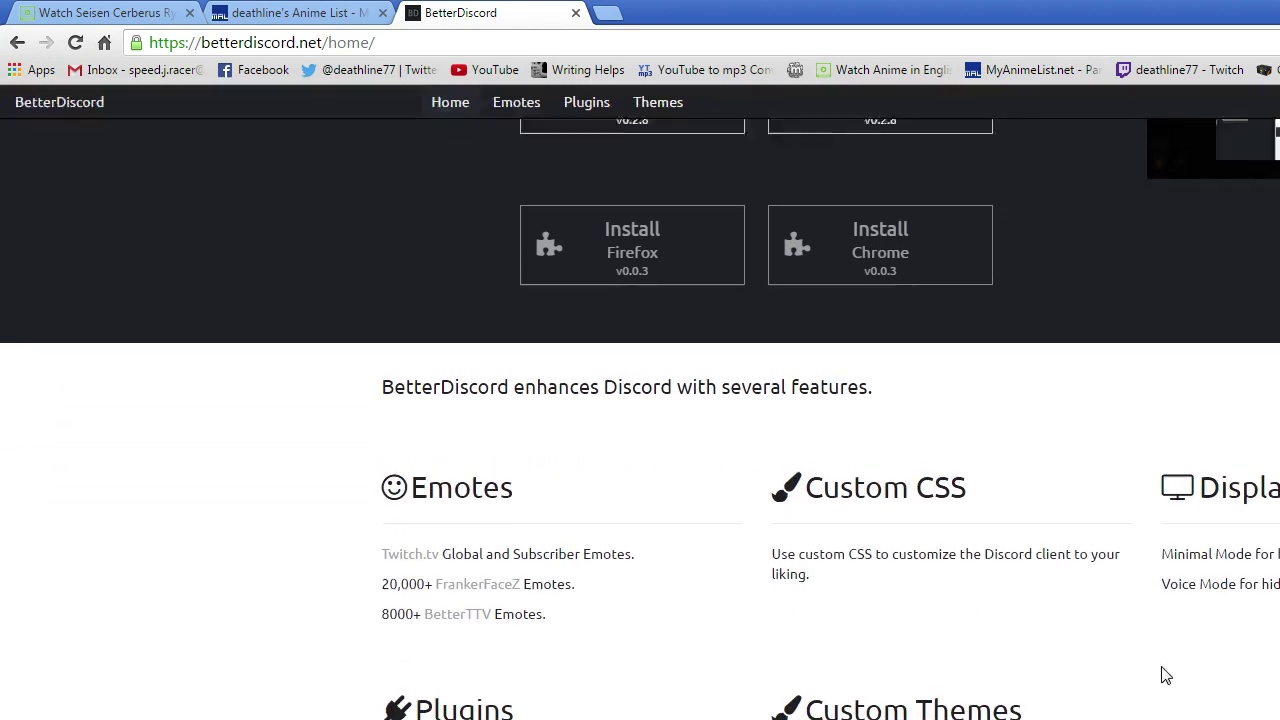
{"action": "scroll", "coordinate": [1166, 606], "scroll_direction": "up", "scroll_amount": 3}
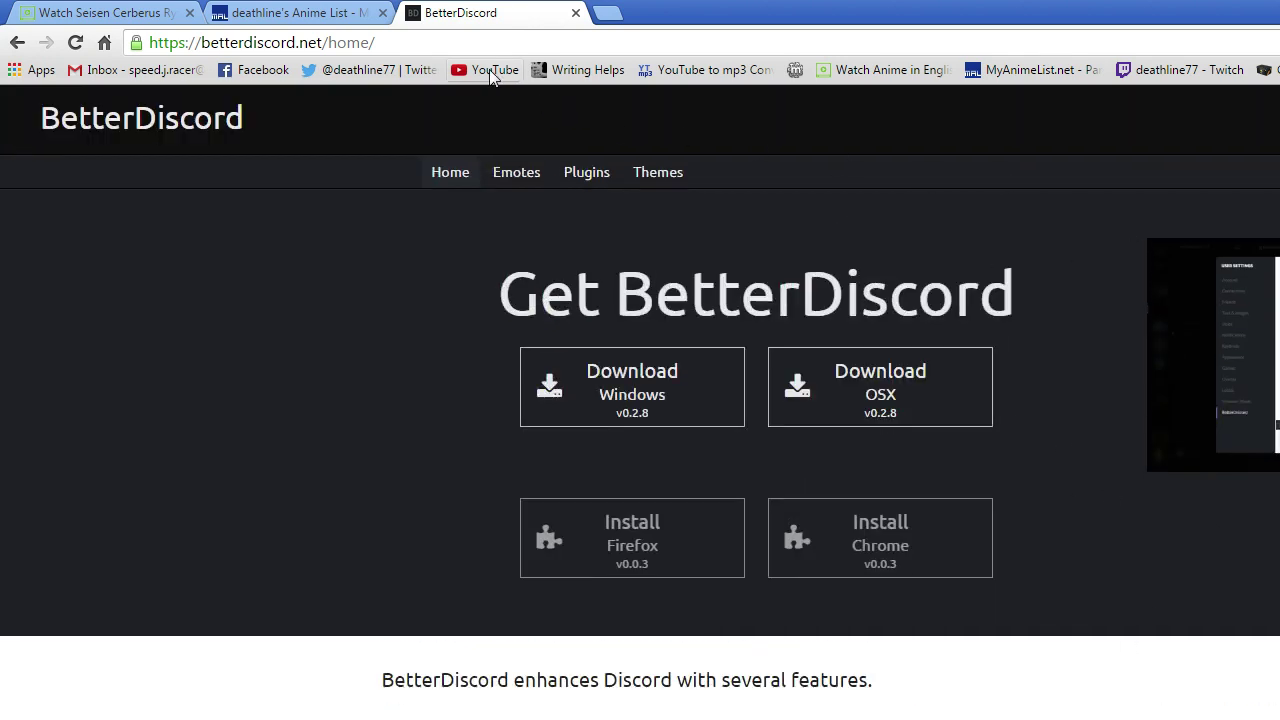
- Search the web for "betterdiscord+" and open the GitHub repository of plugins and themes for BetterDiscord
{"action": "left_click", "coordinate": [493, 39]}
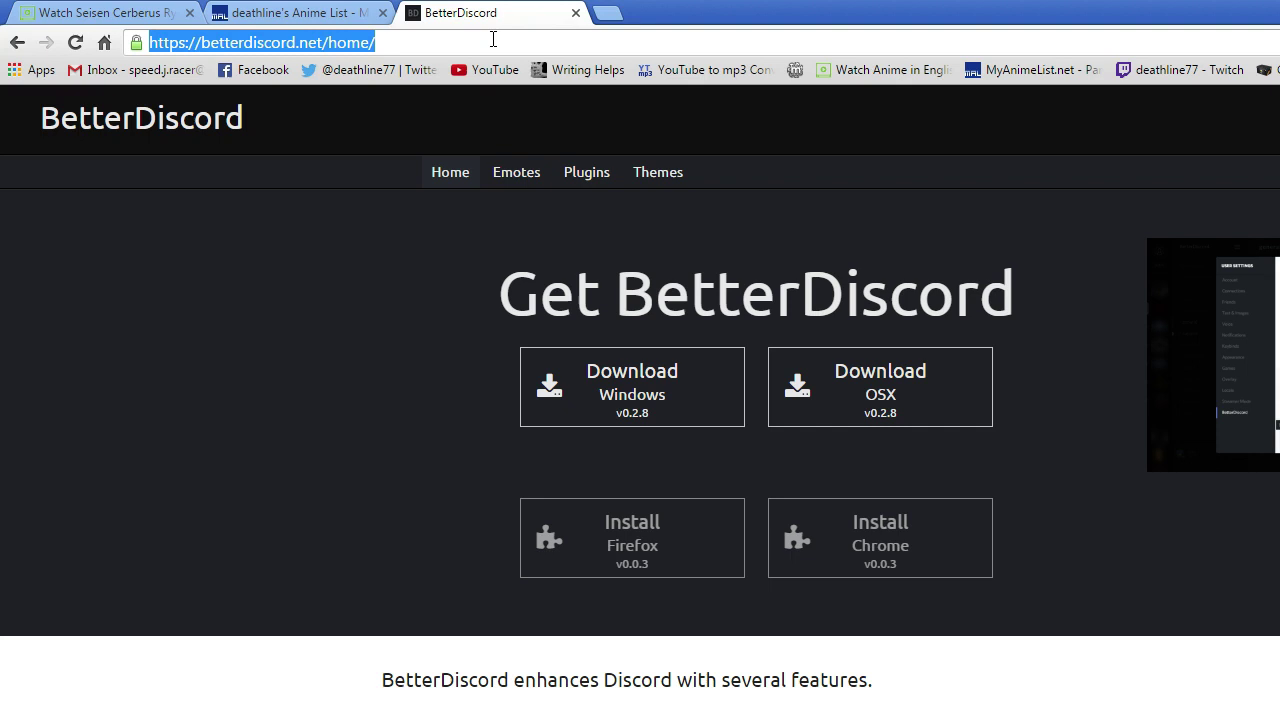
{"action": "type", "text": "betterdiscord"}
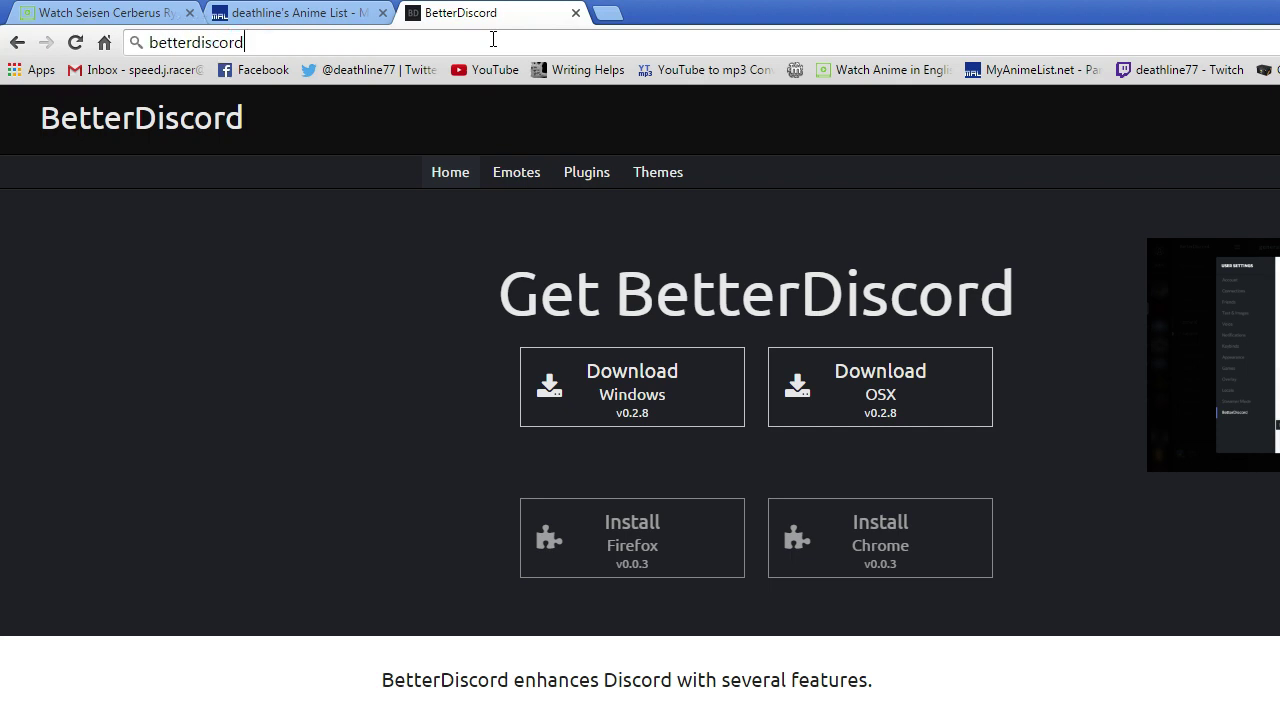
{"action": "type", "text": "+"}
{"action": "key", "text": "Return"}
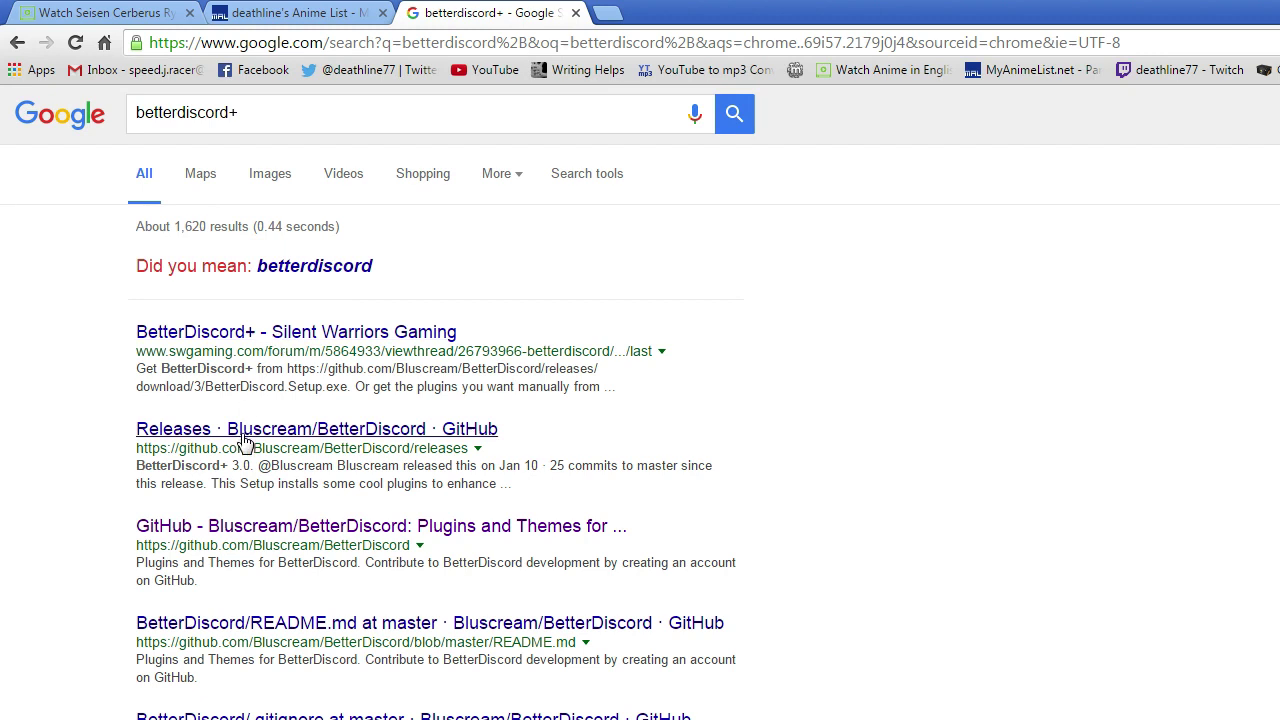
{"action": "left_click", "coordinate": [287, 530]}
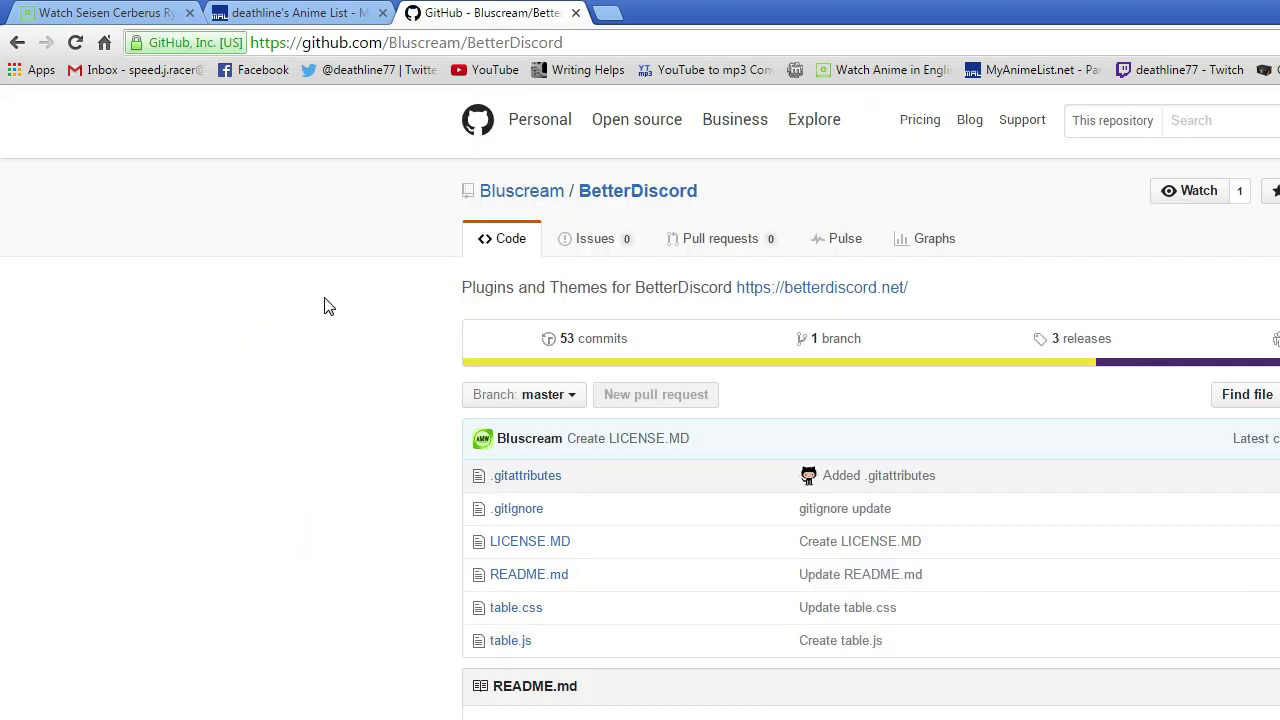
- Open the linked BetterDiscord-Plugins-and-Themes repository and review the README's instructions for getting a better Discord experience
{"action": "scroll", "coordinate": [328, 306], "scroll_direction": "down", "scroll_amount": 1}
{"action": "left_click", "coordinate": [1095, 716]}
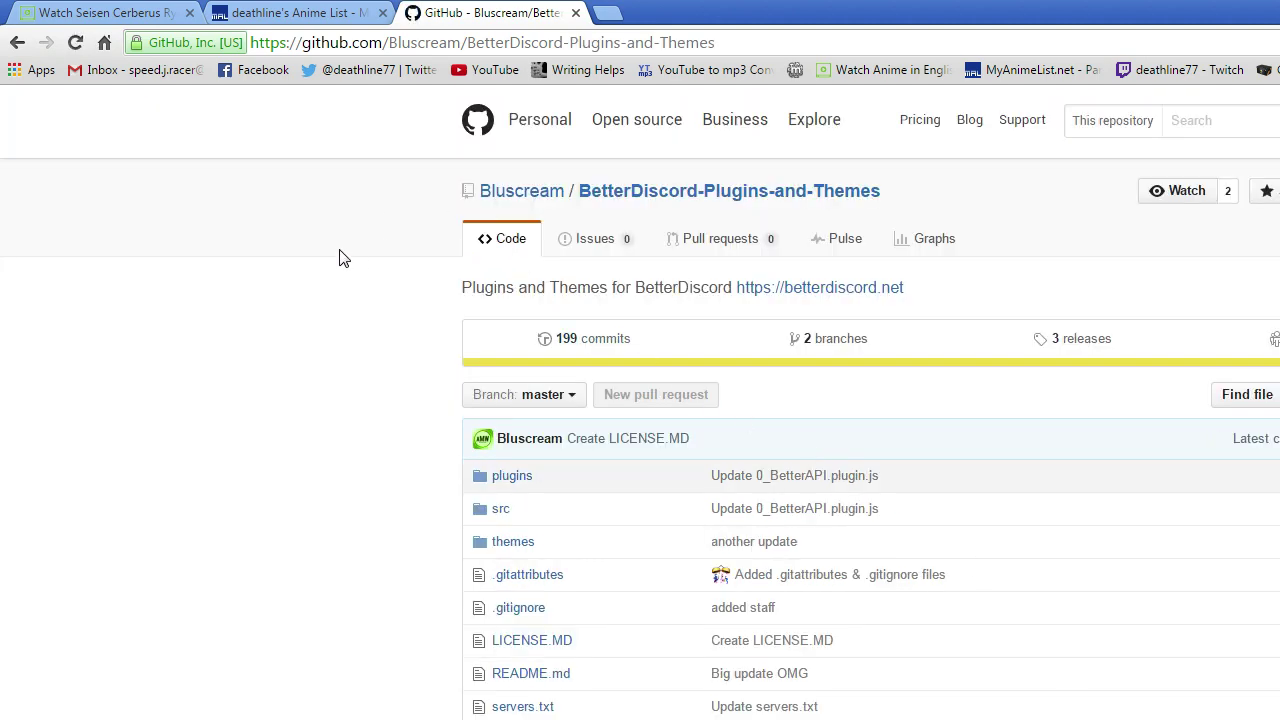
{"action": "scroll", "coordinate": [340, 258], "scroll_direction": "down", "scroll_amount": 5}
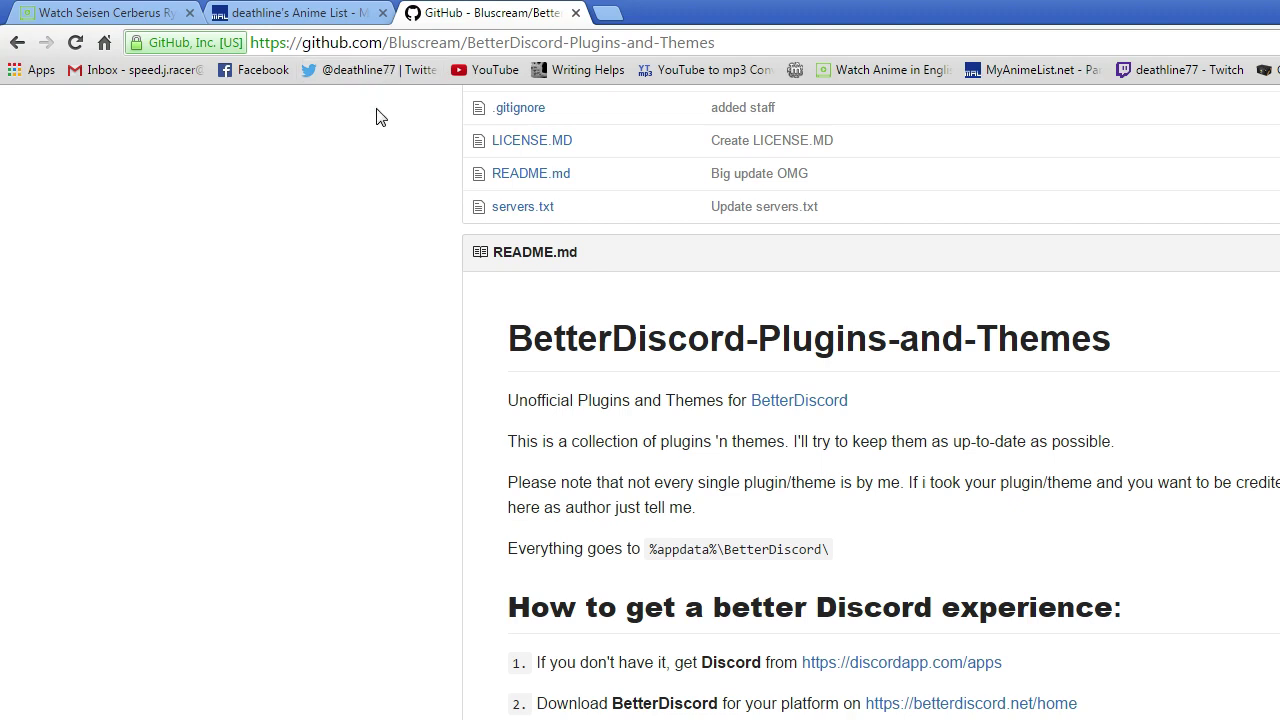
{"action": "scroll", "coordinate": [306, 200], "scroll_direction": "down", "scroll_amount": 2}
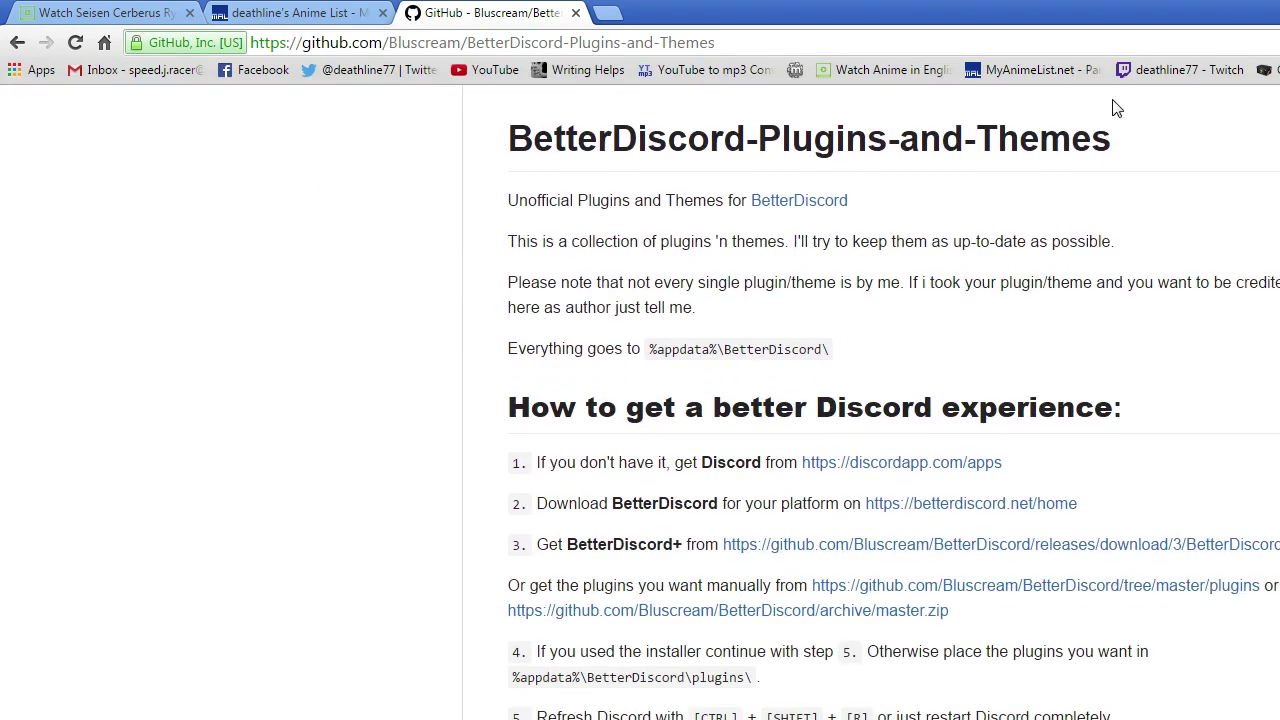
{"action": "scroll", "coordinate": [436, 453], "scroll_direction": "down", "scroll_amount": 1}
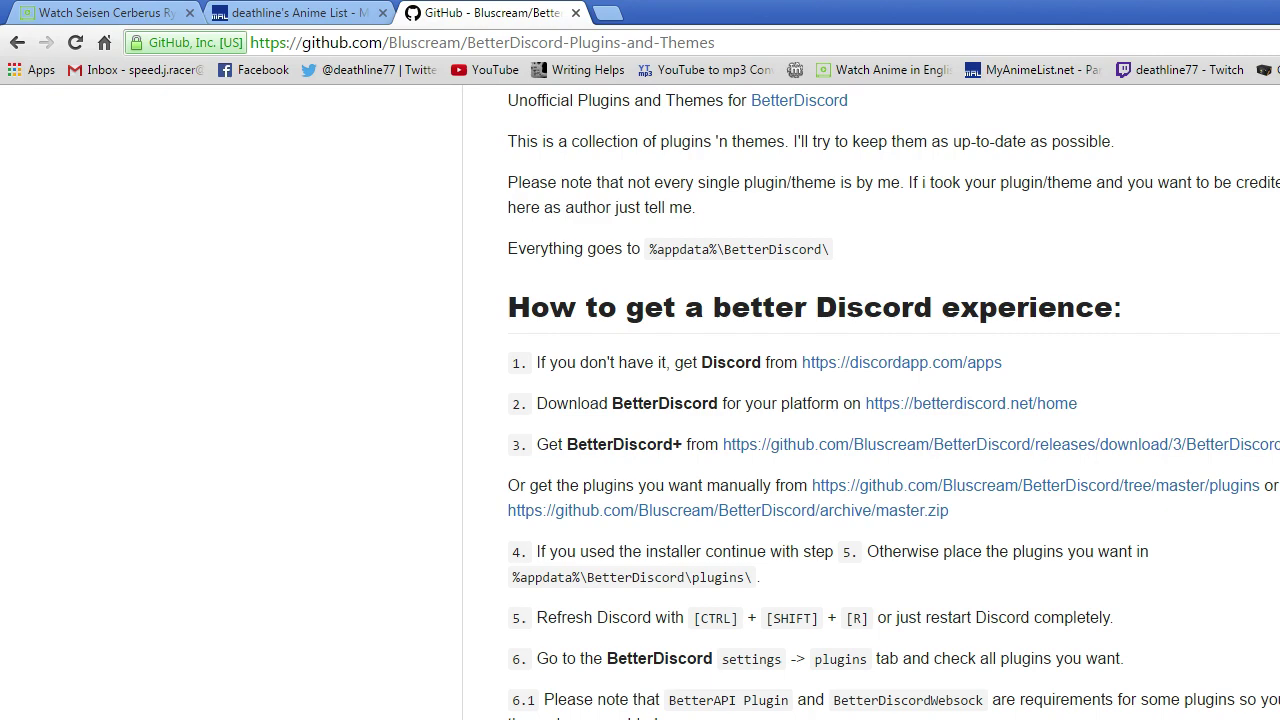
{"action": "scroll", "coordinate": [870, 640], "scroll_direction": "up", "scroll_amount": 8}
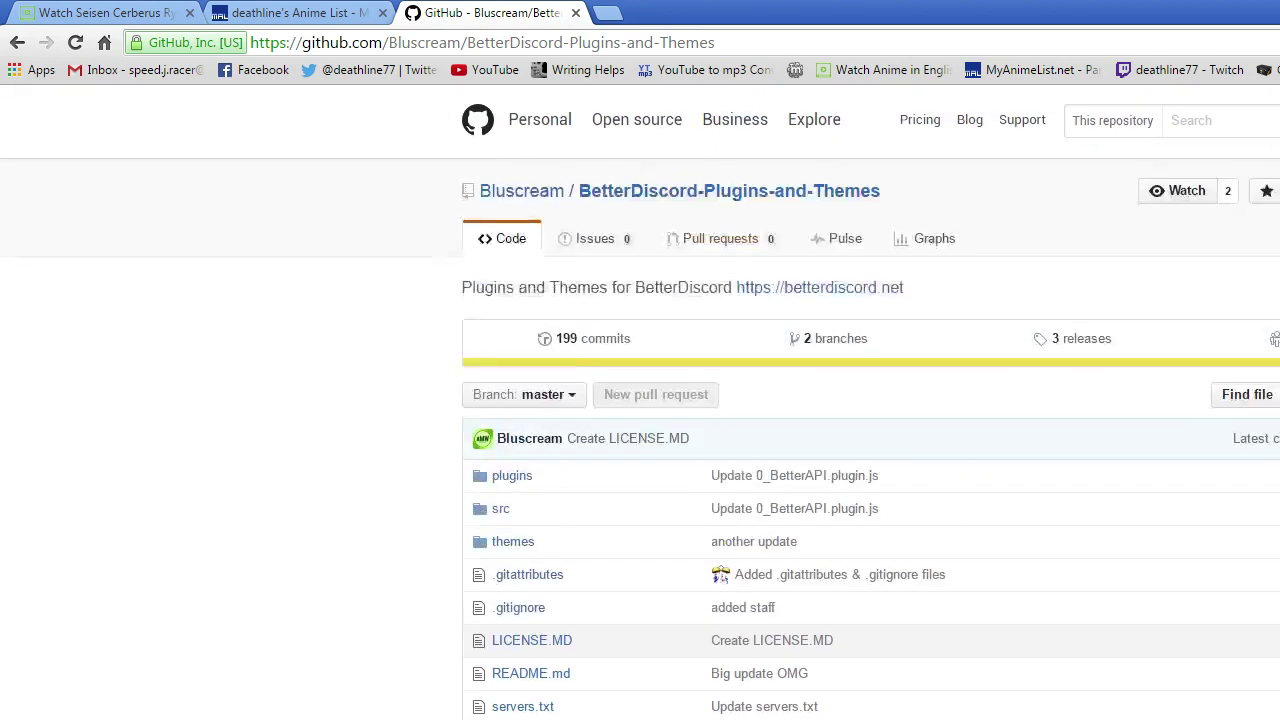
- Search the web for "betterdiscord themes", open the BetterDiscord website and browse its Themes page
{"action": "left_click", "coordinate": [789, 46]}
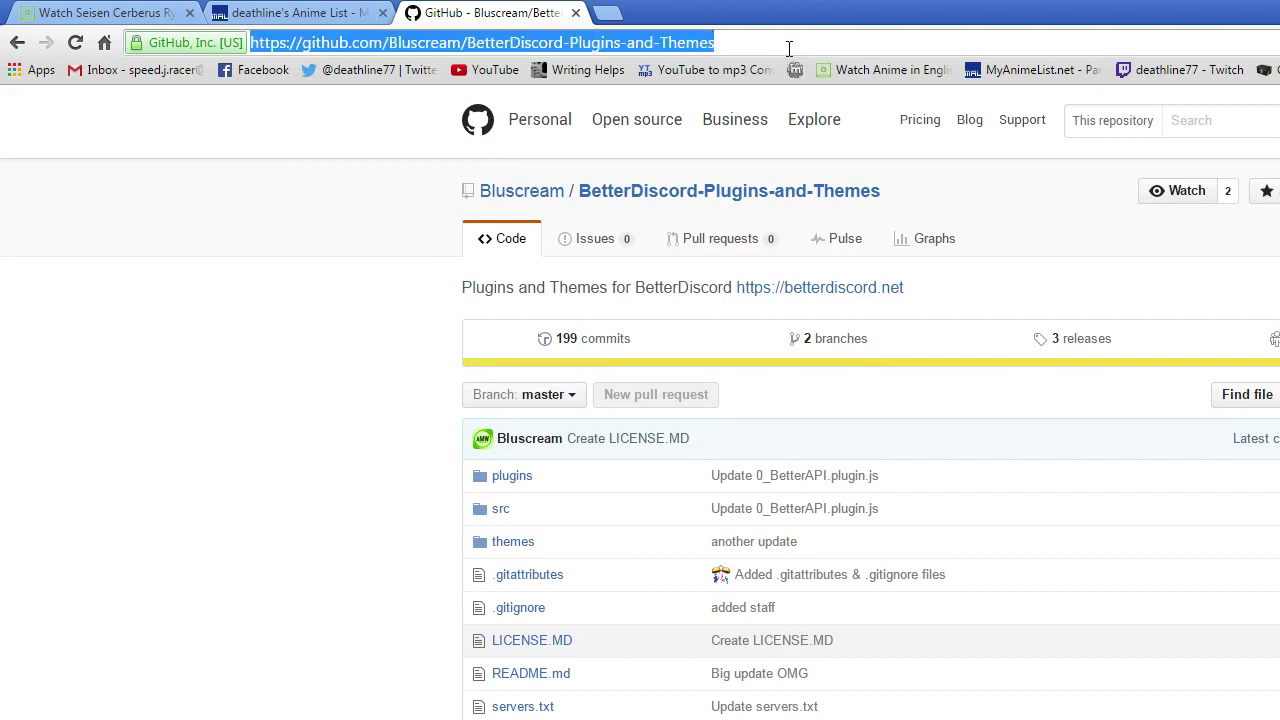
{"action": "type", "text": "betterdiscord themee"}
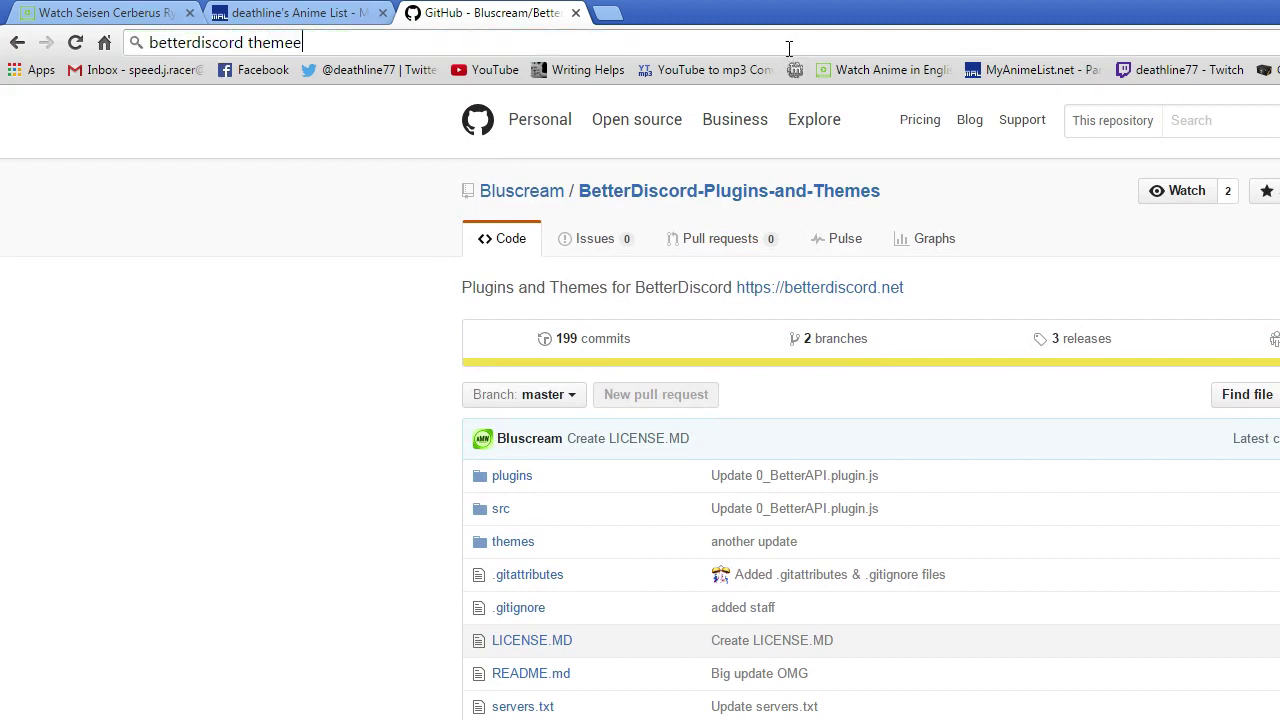
{"action": "key", "text": "BackSpace"}
{"action": "type", "text": "s"}
{"action": "key", "text": "Return"}
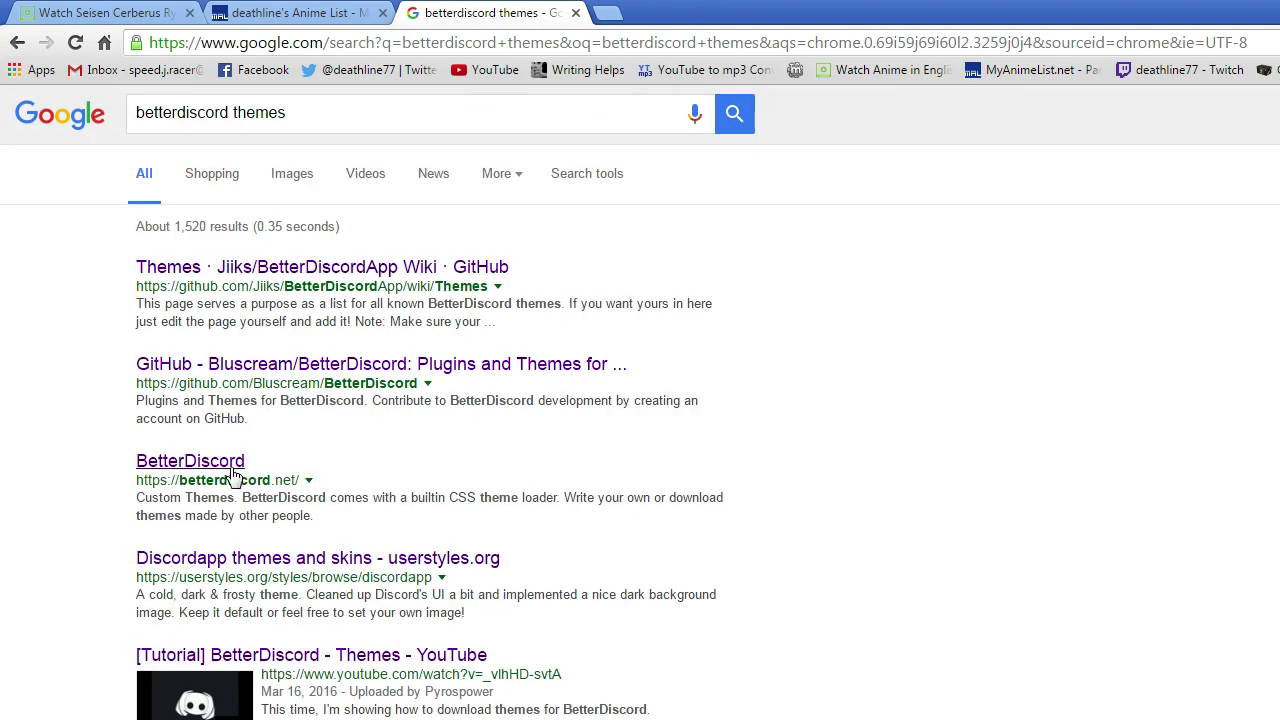
{"action": "left_click", "coordinate": [228, 470]}
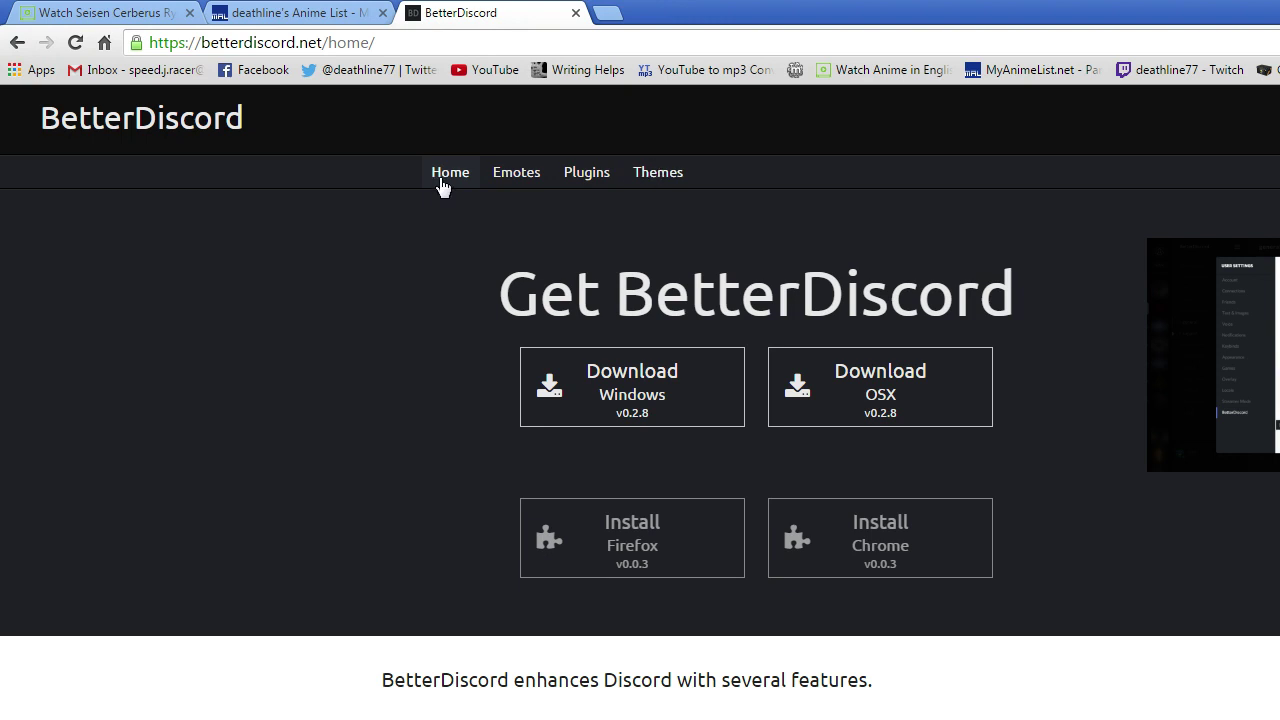
{"action": "left_click", "coordinate": [655, 175]}
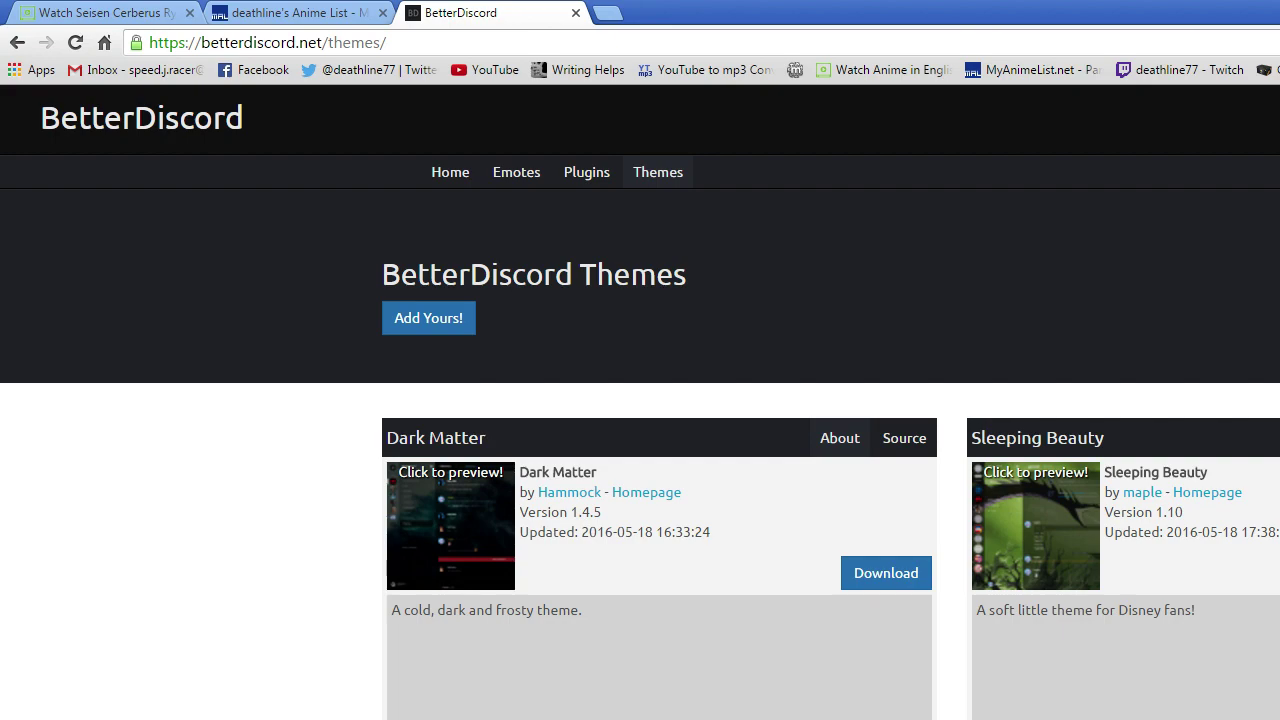
{"action": "scroll", "coordinate": [831, 418], "scroll_direction": "down", "scroll_amount": 4}
{"action": "scroll", "coordinate": [831, 418], "scroll_direction": "up", "scroll_amount": 4}
{"action": "scroll", "coordinate": [831, 418], "scroll_direction": "down", "scroll_amount": 4}
{"action": "scroll", "coordinate": [831, 418], "scroll_direction": "up", "scroll_amount": 2}
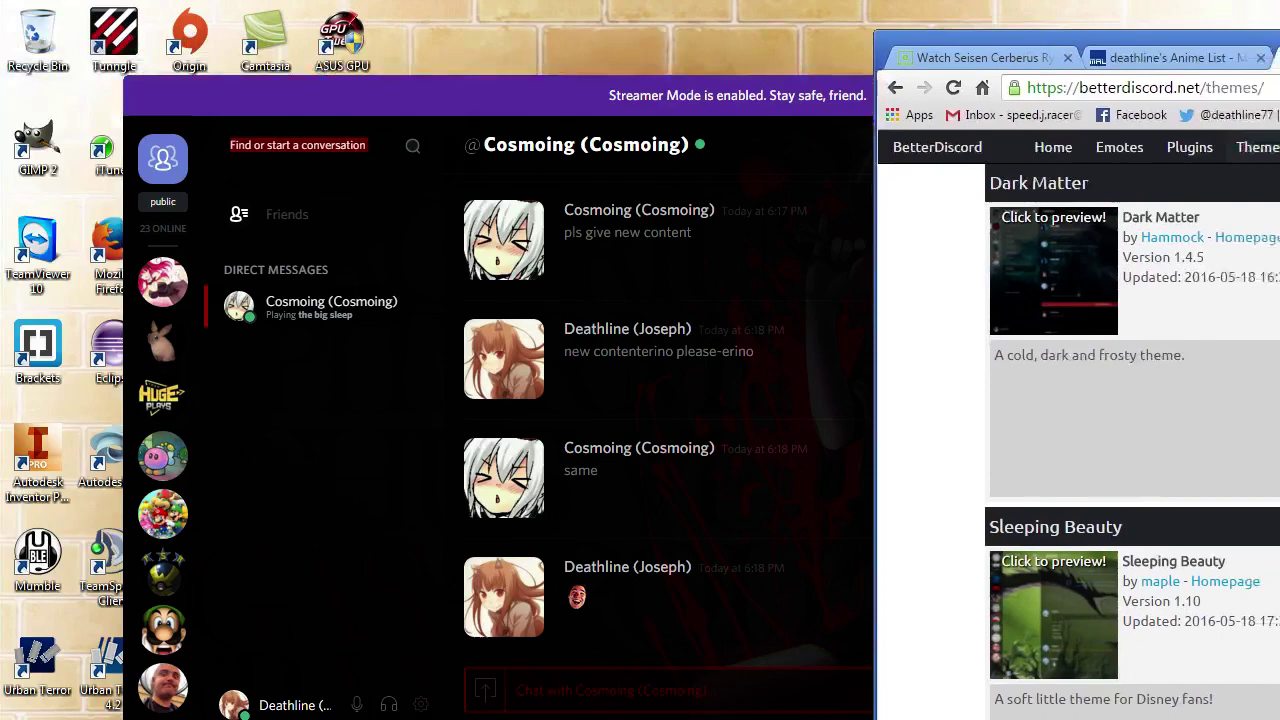
- Move and widen the browser window to show the themes in two columns, and locate the Red n Black theme
{"action": "left_click_drag", "start_coordinate": [1275, 42], "coordinate": [640, 36]}
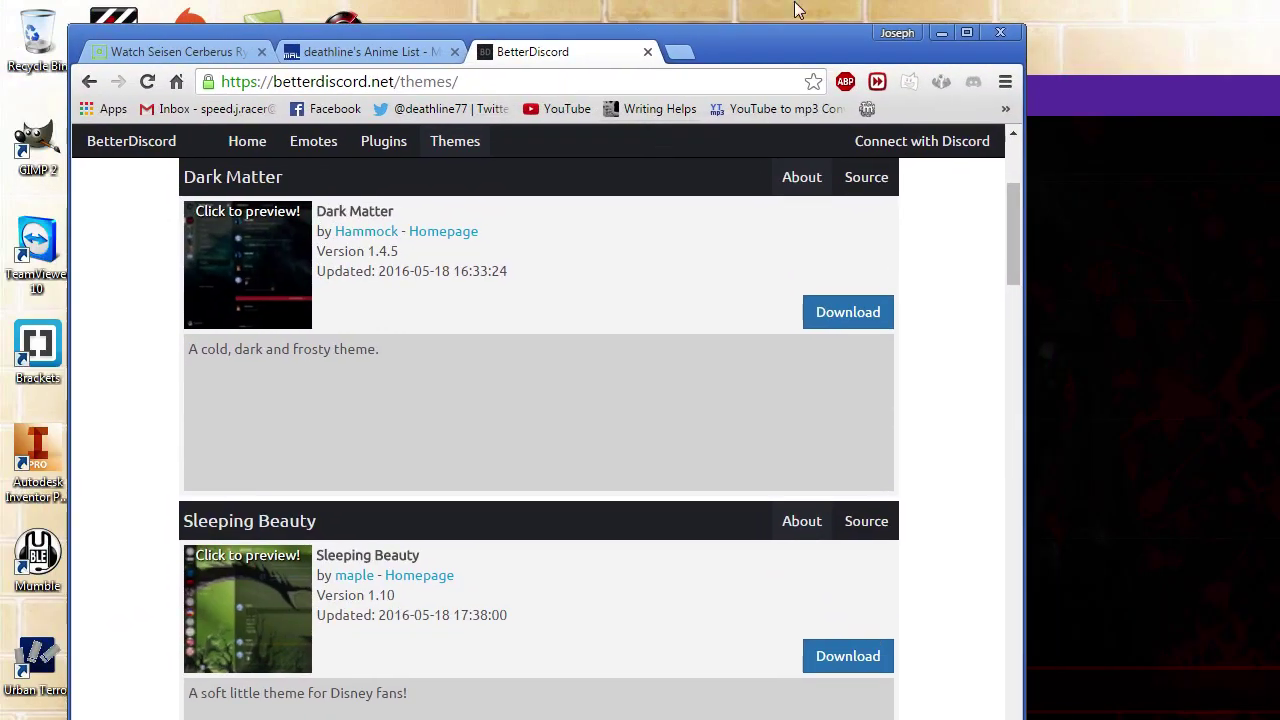
{"action": "left_click_drag", "start_coordinate": [1024, 56], "coordinate": [1270, 45]}
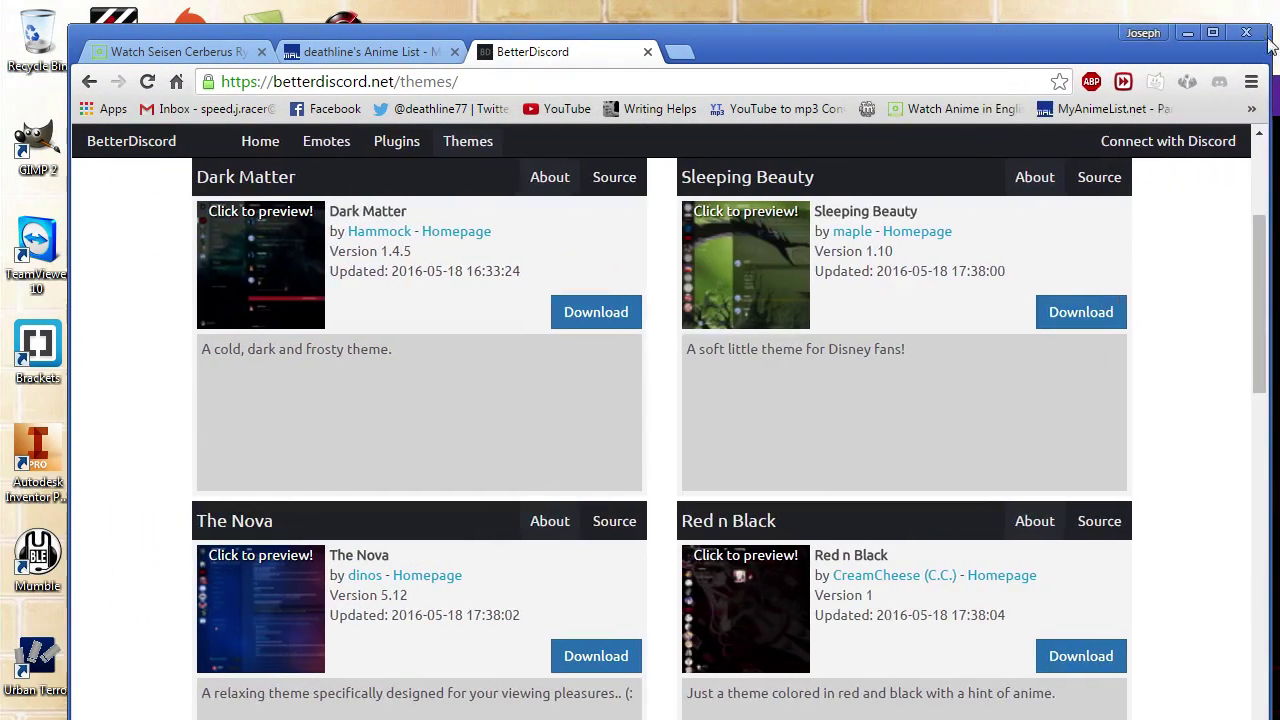
{"action": "scroll", "coordinate": [817, 322], "scroll_direction": "down", "scroll_amount": 3}
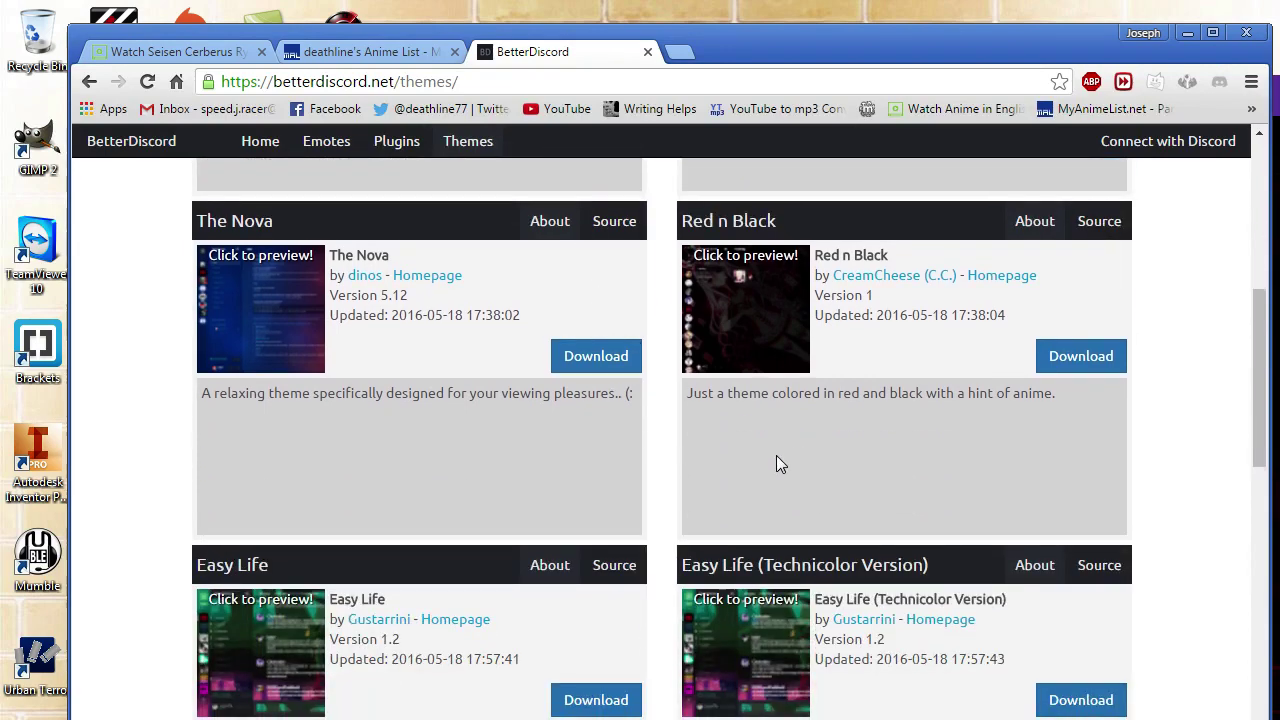
{"action": "left_click", "coordinate": [776, 300]}
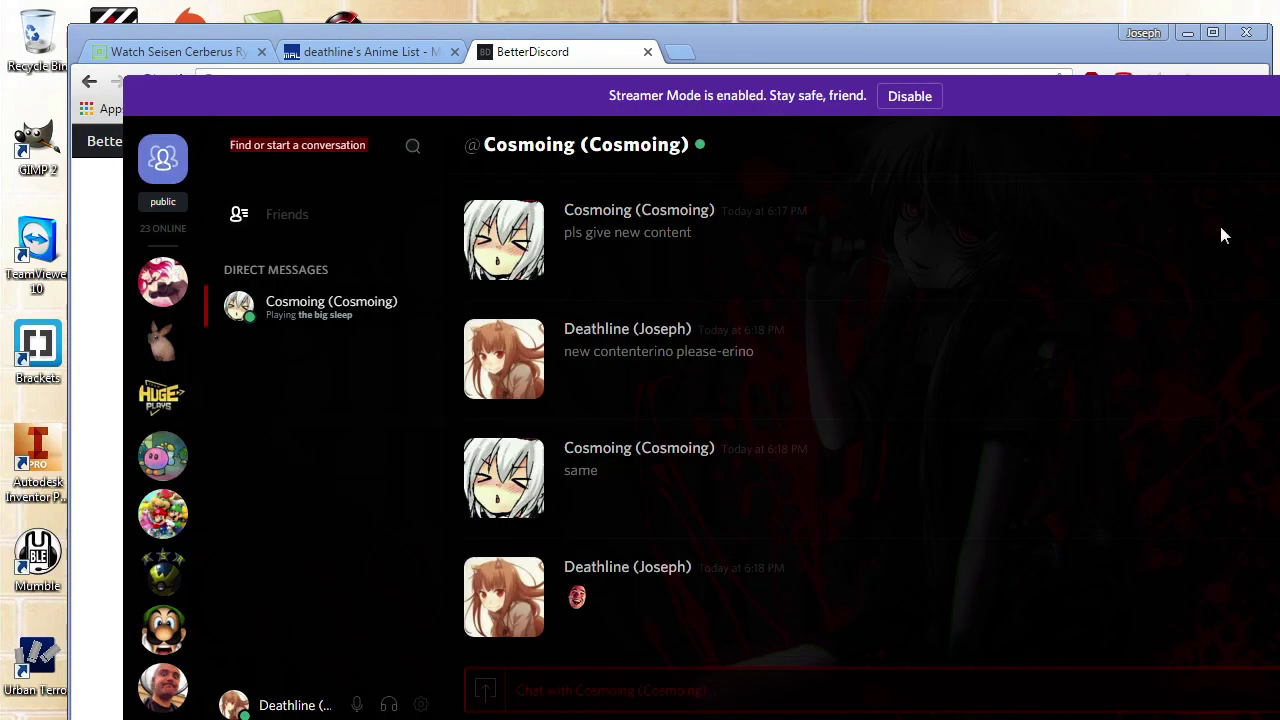
- Download The Nova theme from the BetterDiscord themes page and open the AppData\Roaming\BetterDiscord\themes folder
{"action": "left_click", "coordinate": [1050, 42]}
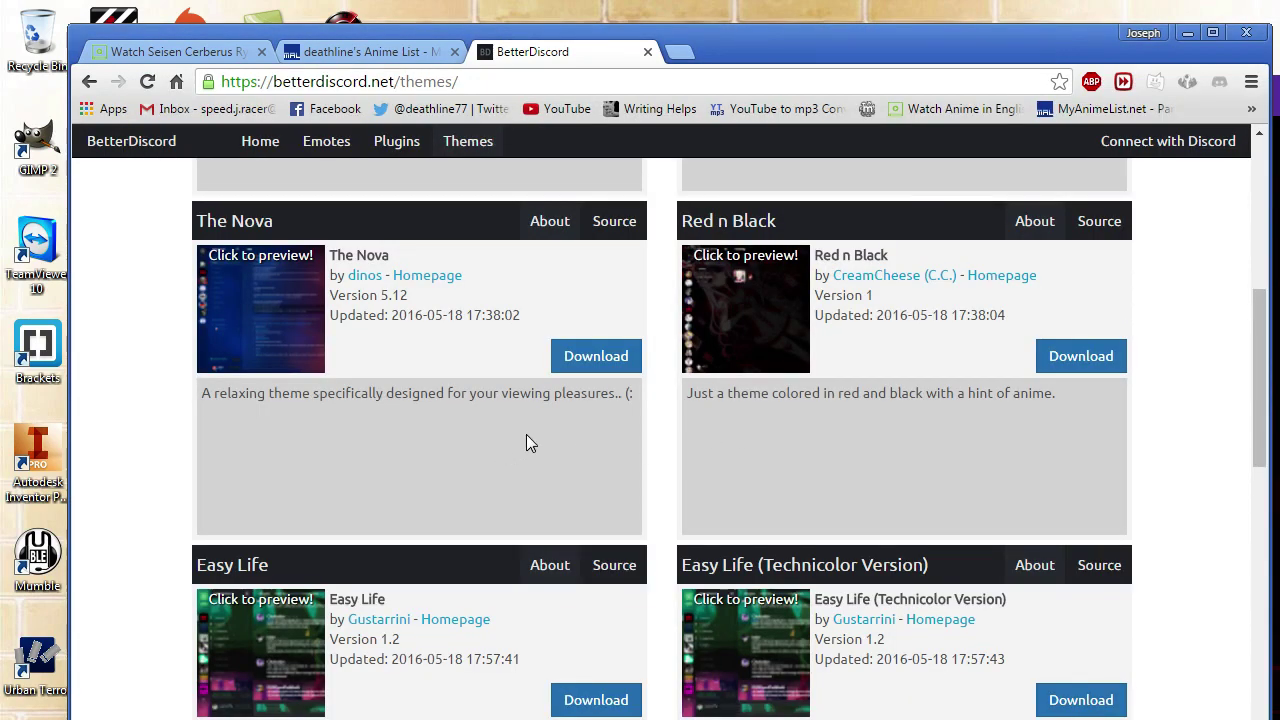
{"action": "left_click", "coordinate": [586, 362]}
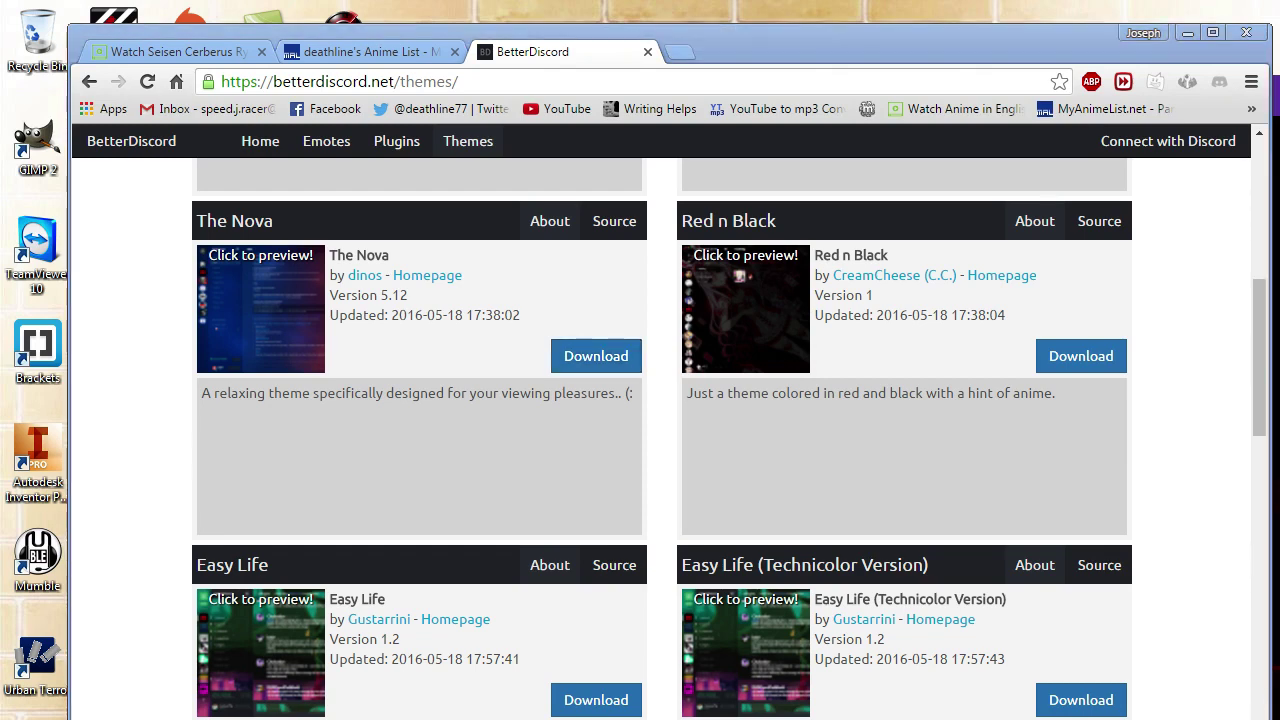
{"action": "key", "text": "super+e"}
{"action": "left_click_drag", "start_coordinate": [1279, 85], "coordinate": [653, 171]}
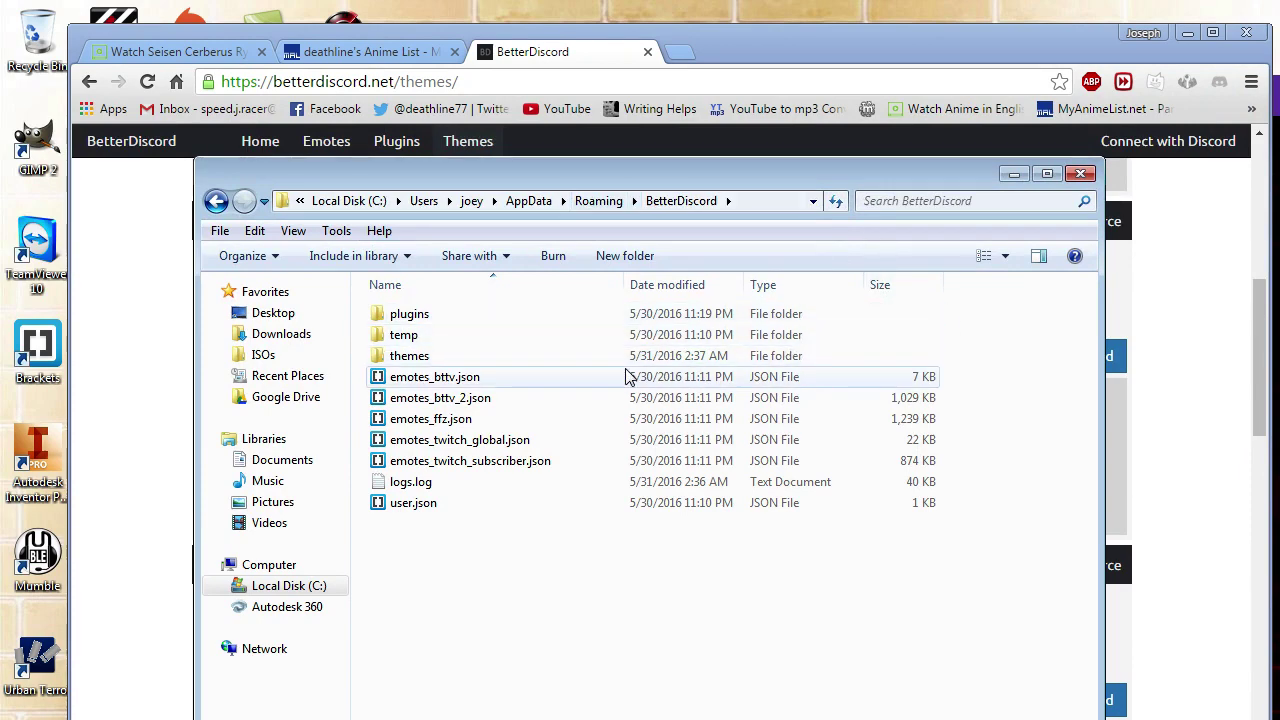
{"action": "double_click", "coordinate": [575, 357]}
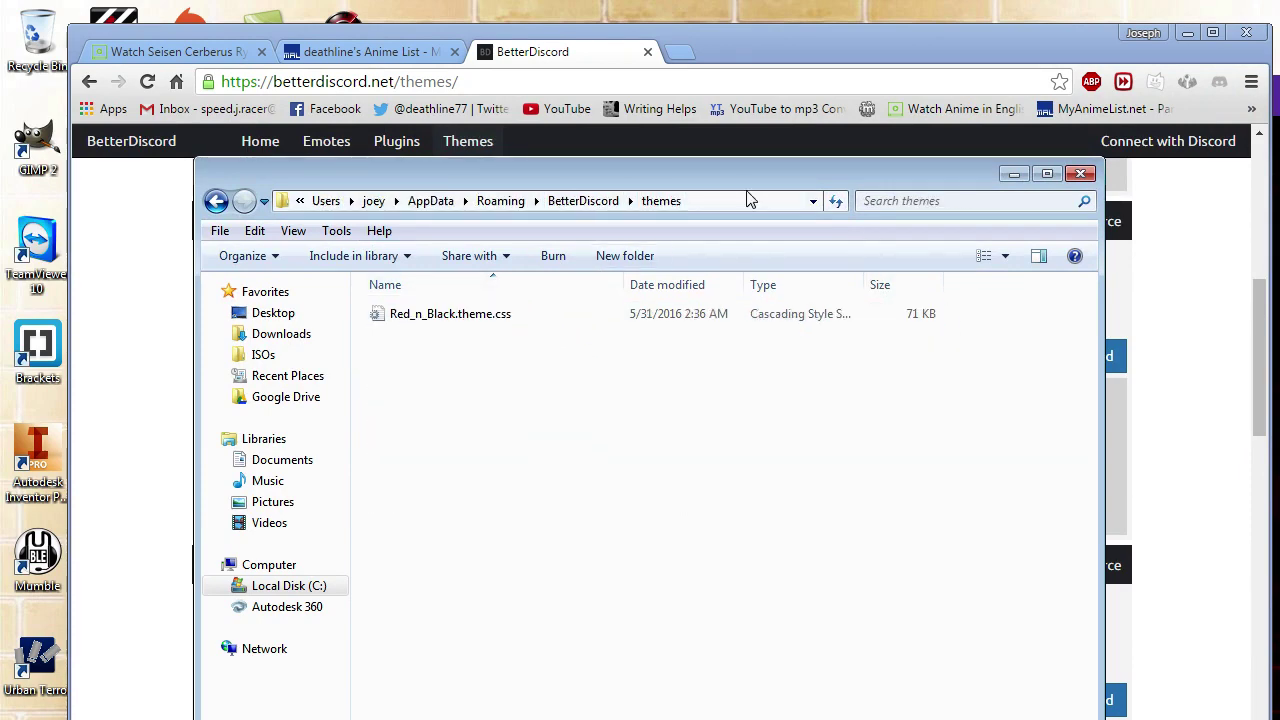
- Move the themes folder window aside and add The_Nova.theme.css to the folder
{"action": "left_click_drag", "start_coordinate": [763, 185], "coordinate": [1279, 163]}
{"action": "left_click", "coordinate": [1198, 502]}
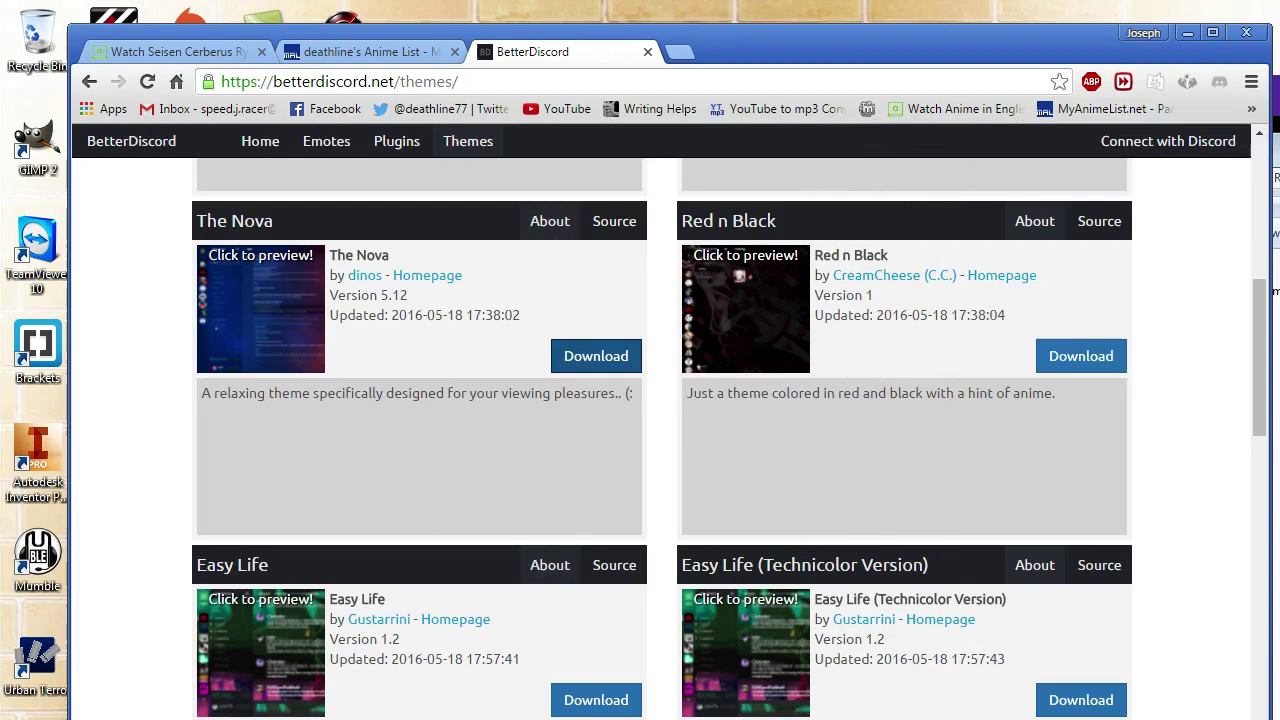
{"action": "scroll", "coordinate": [1198, 502], "scroll_direction": "down", "scroll_amount": 1}
{"action": "left_click", "coordinate": [1279, 312]}
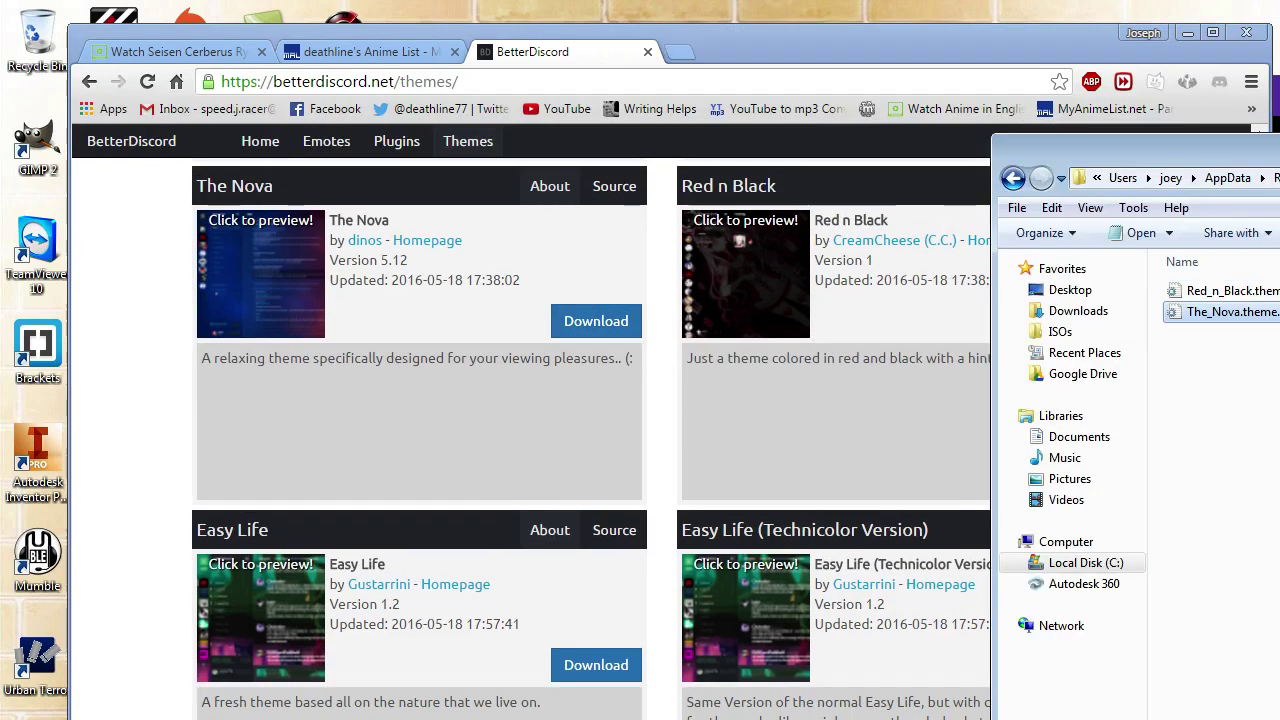
{"action": "left_click", "coordinate": [1279, 450]}
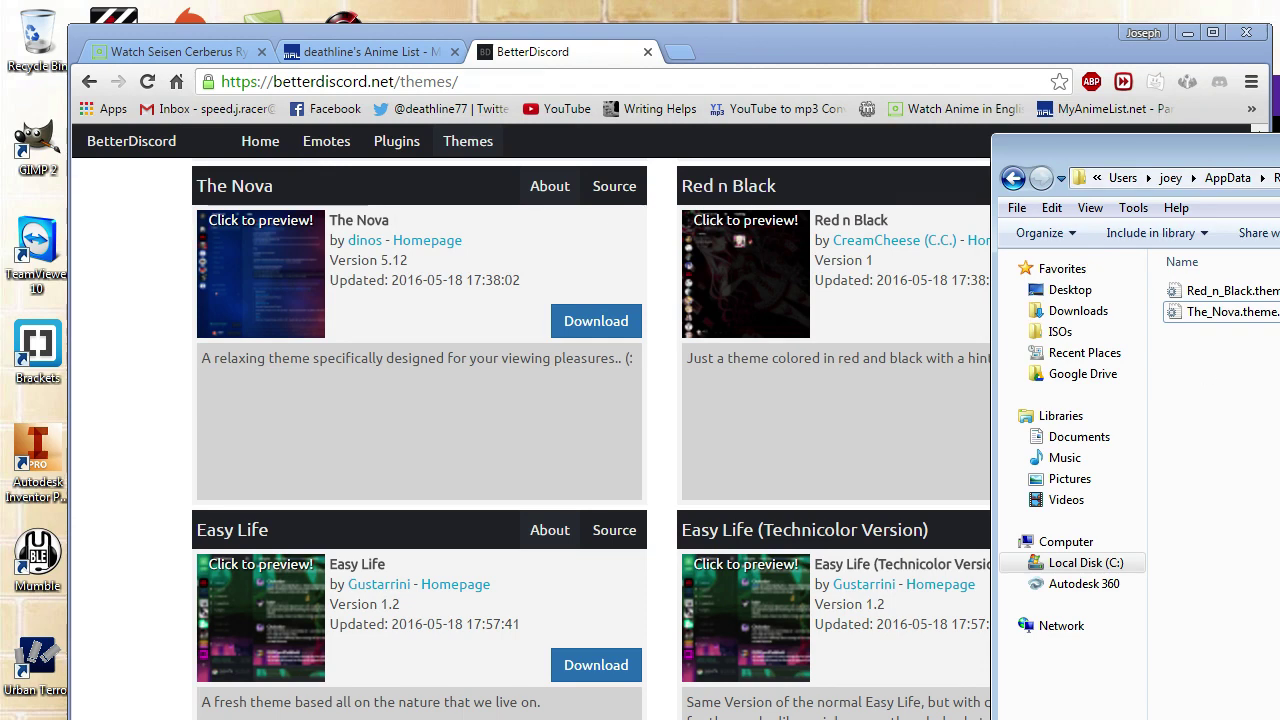
- Switch to Discord and reload the client so it loads the added theme file
{"action": "key", "text": "alt+Tab"}
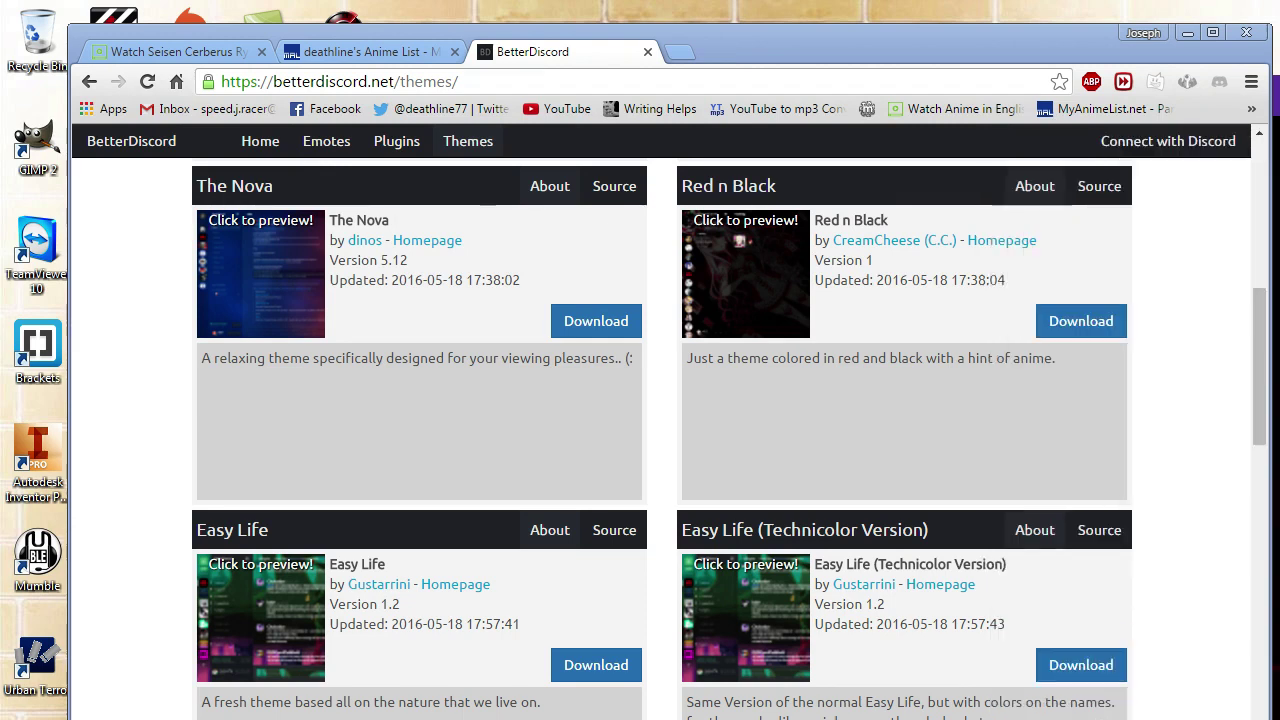
{"action": "key", "text": "alt+Tab"}
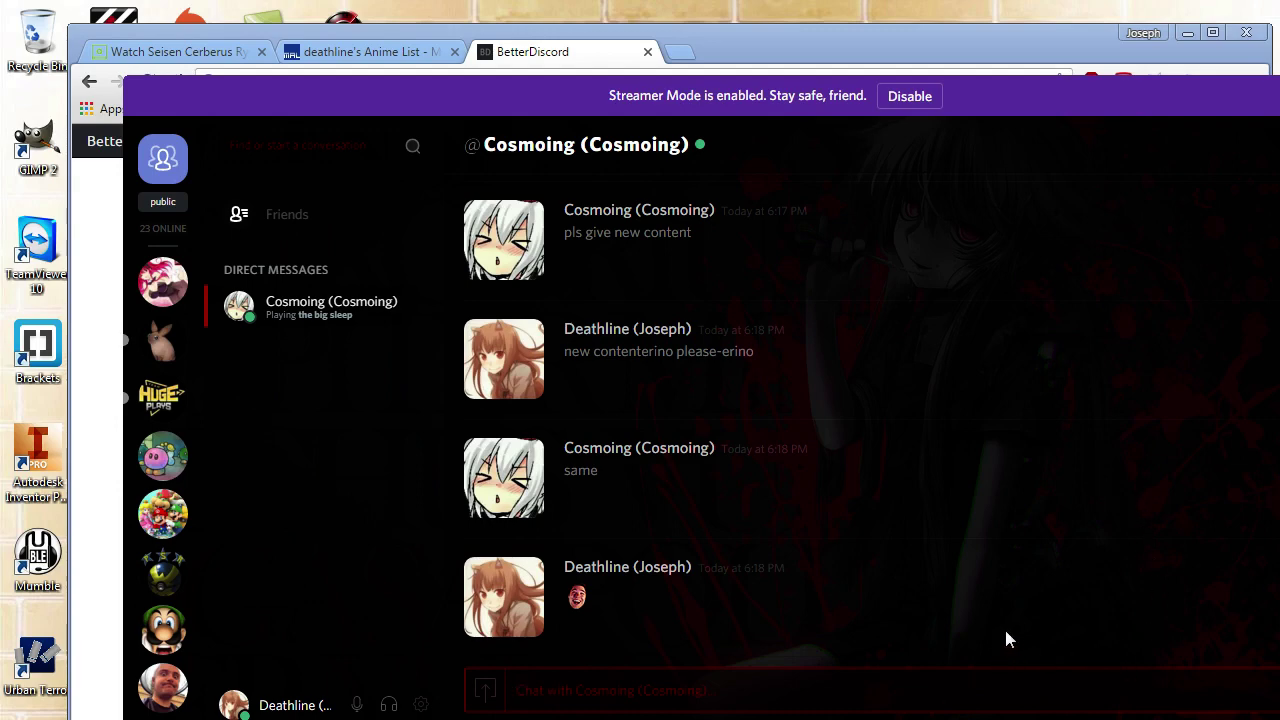
{"action": "key", "text": "ctrl+r"}
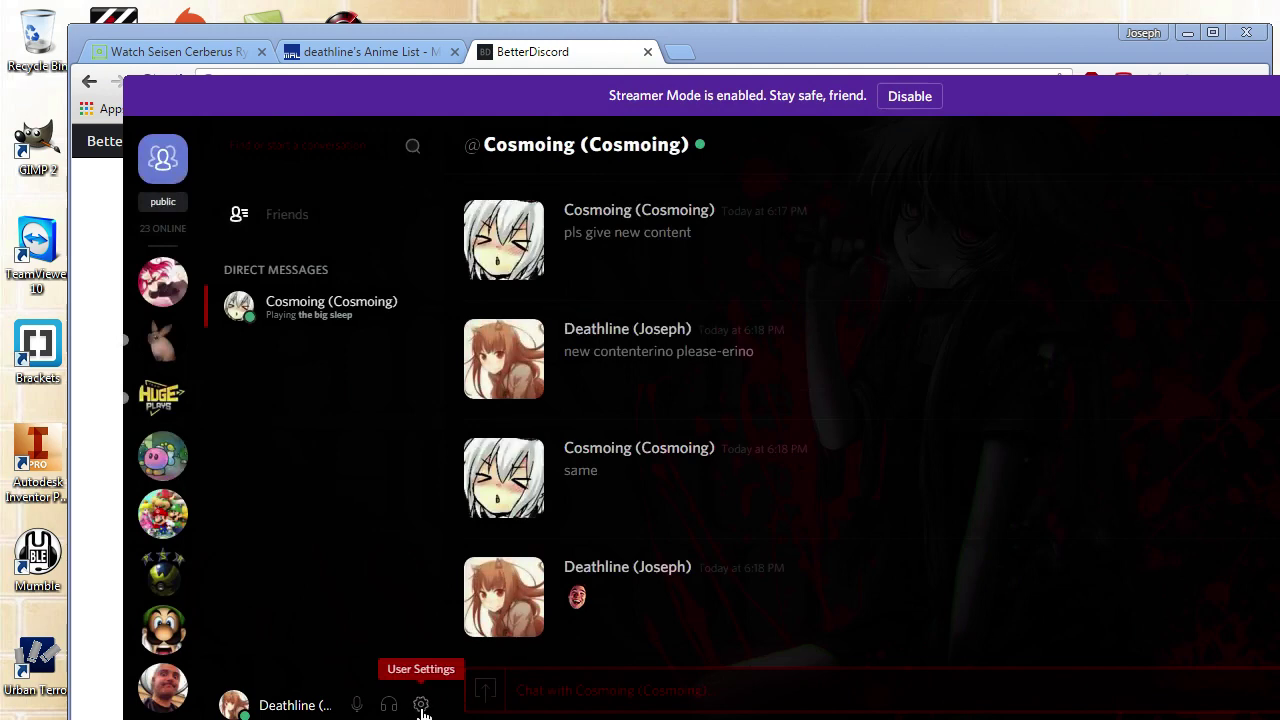
- Open the BetterDiscord section of the user settings and review the Core, Emotes, Custom CSS and Plugins options
{"action": "left_click", "coordinate": [420, 705]}
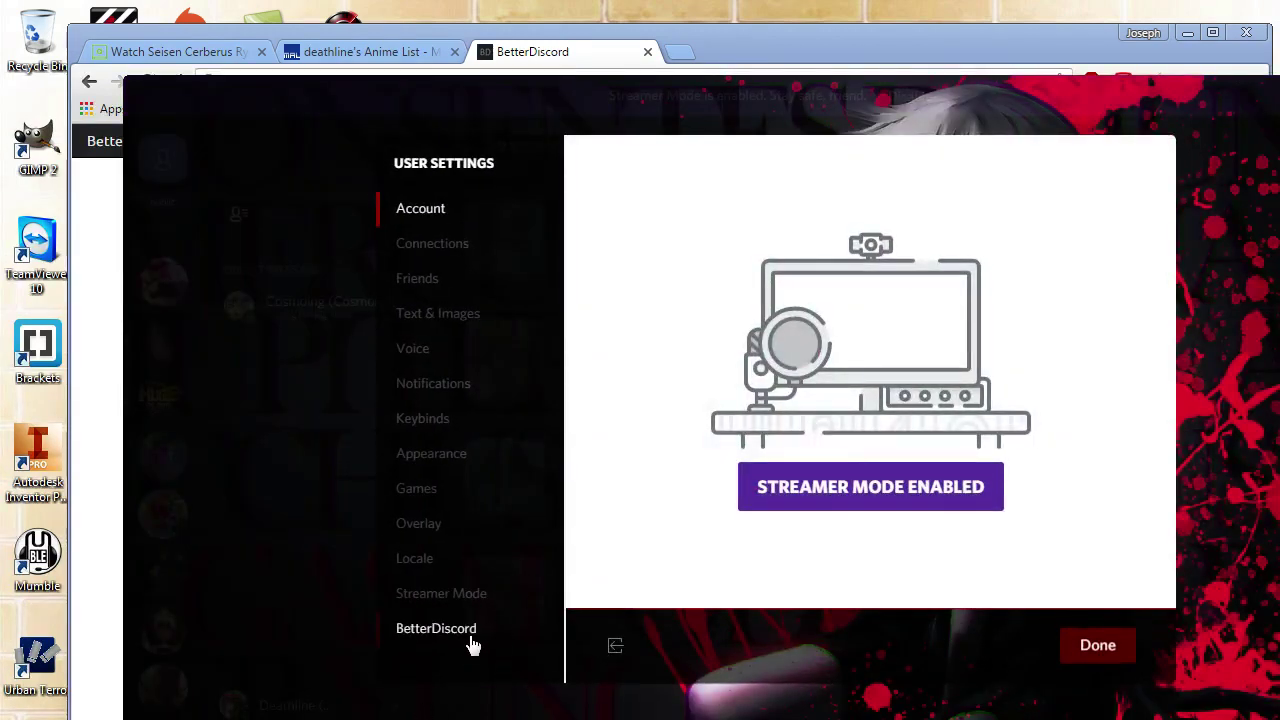
{"action": "left_click", "coordinate": [473, 640]}
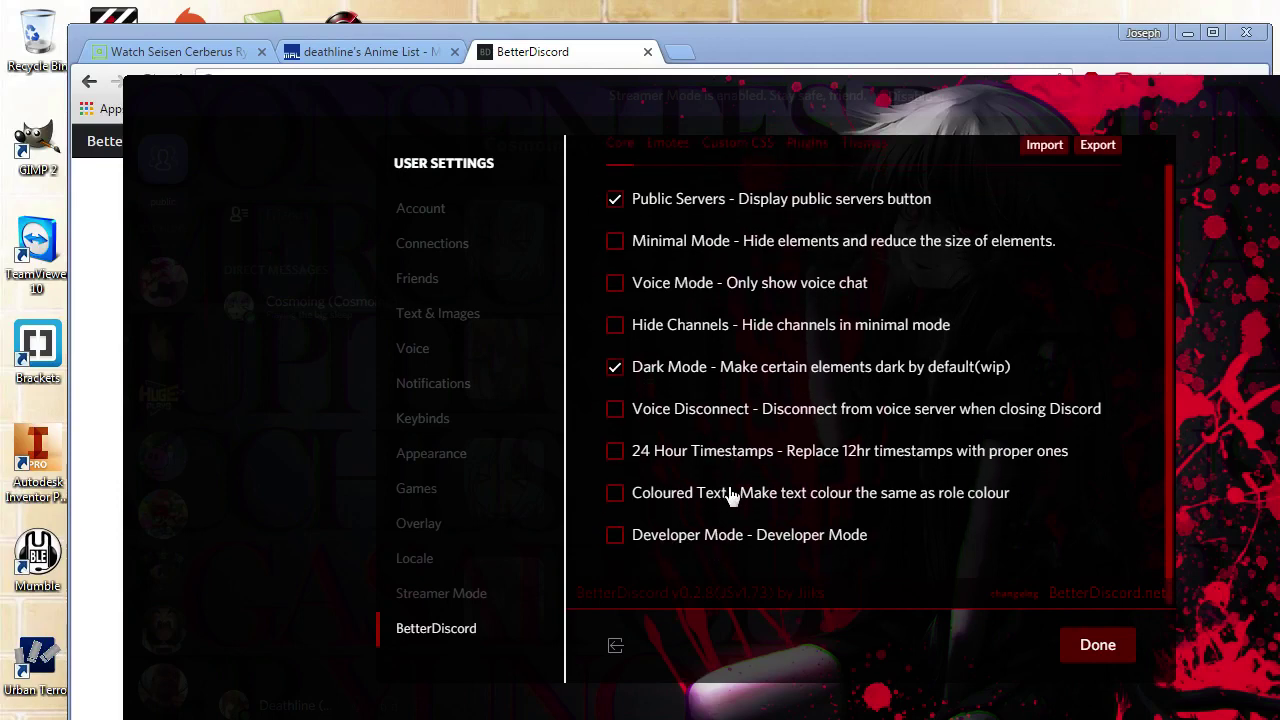
{"action": "left_click", "coordinate": [670, 172]}
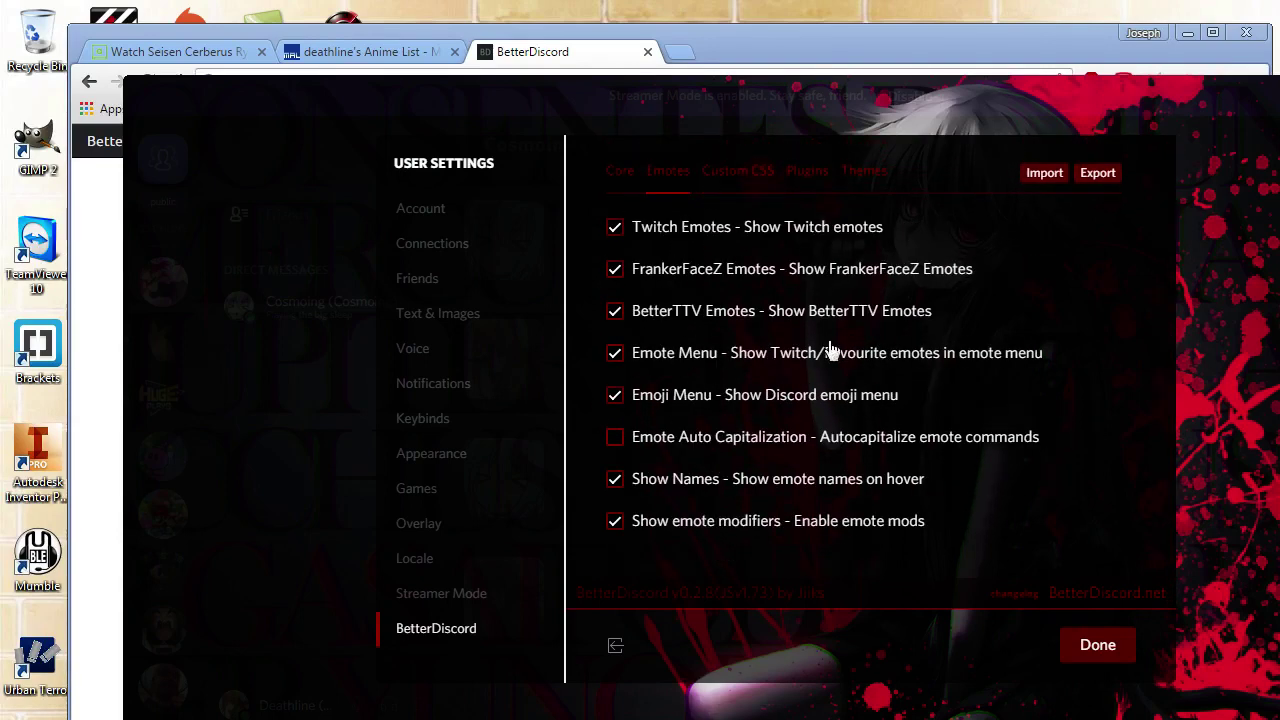
{"action": "left_click", "coordinate": [753, 176]}
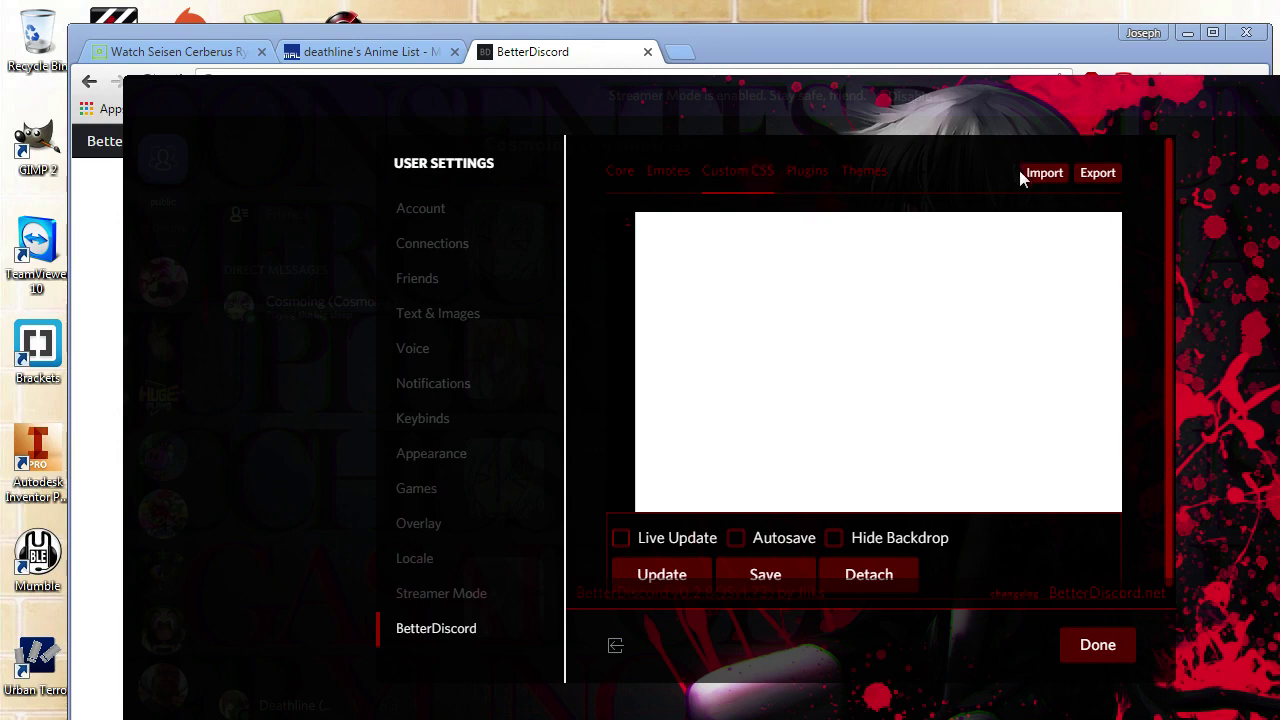
{"action": "left_click", "coordinate": [815, 182]}
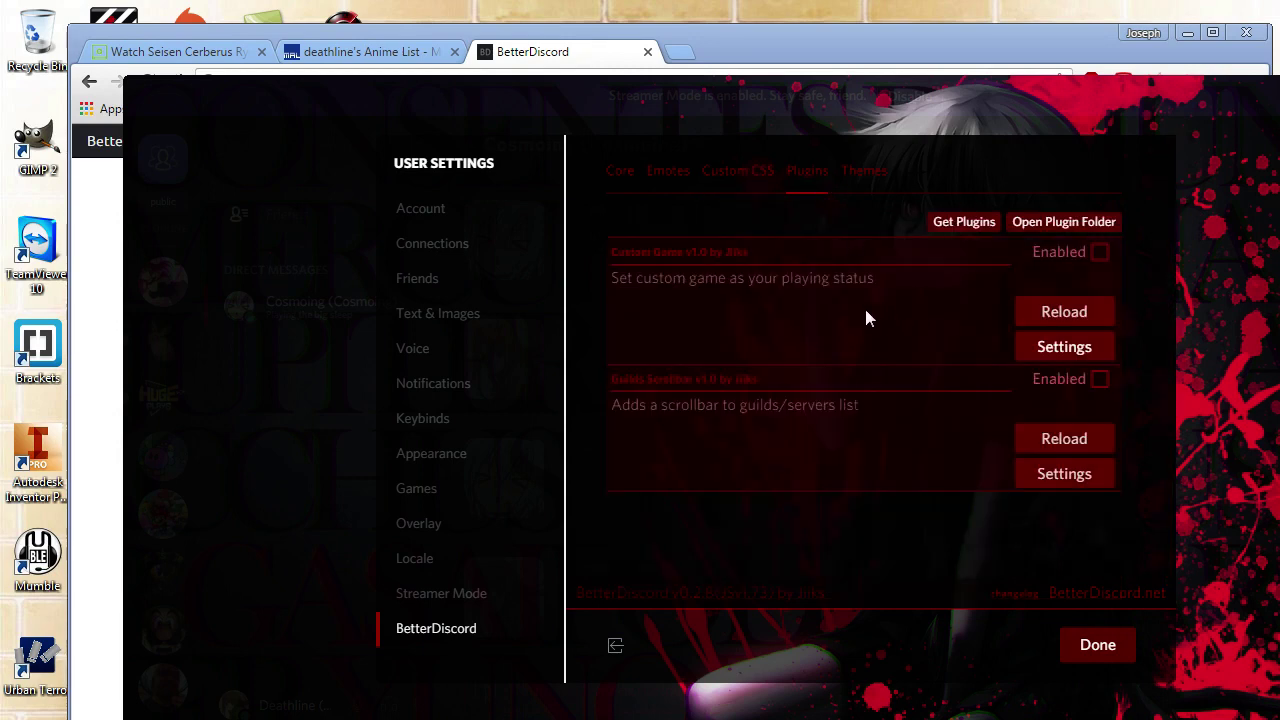
- Disable the Red n Black theme in BetterDiscord's theme settings and close the settings
{"action": "left_click", "coordinate": [860, 172]}
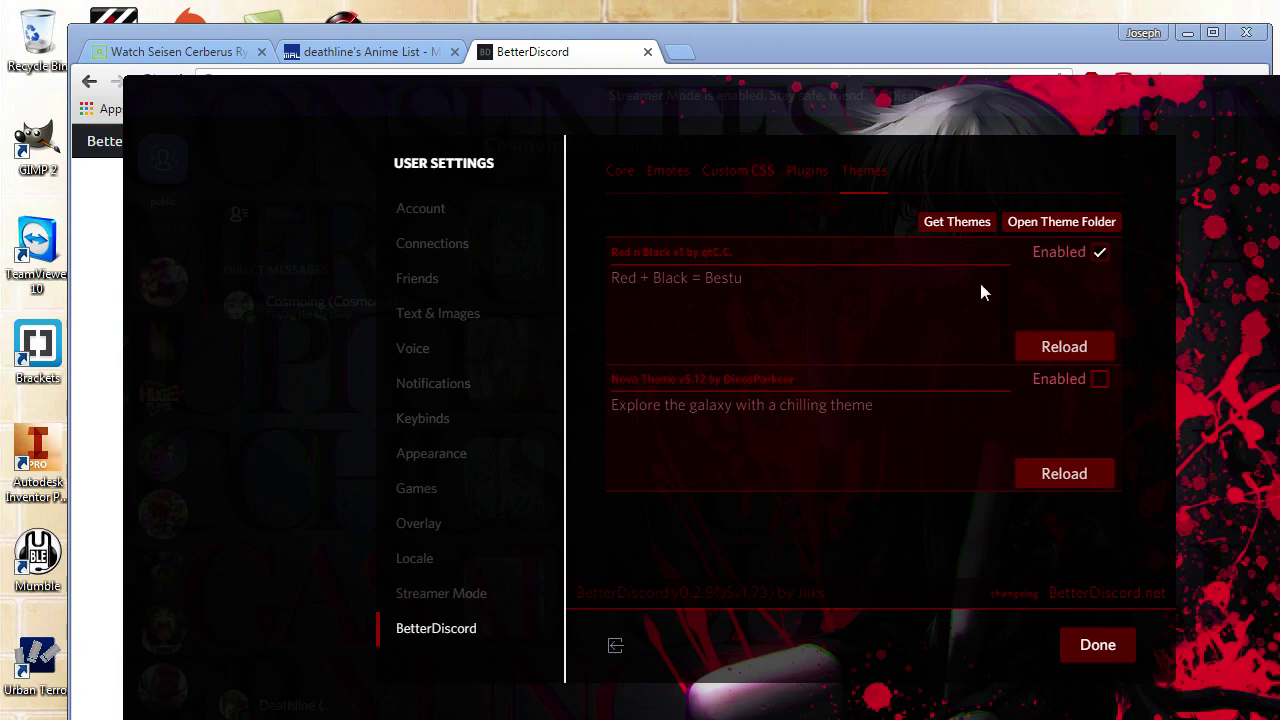
{"action": "left_click", "coordinate": [1101, 256]}
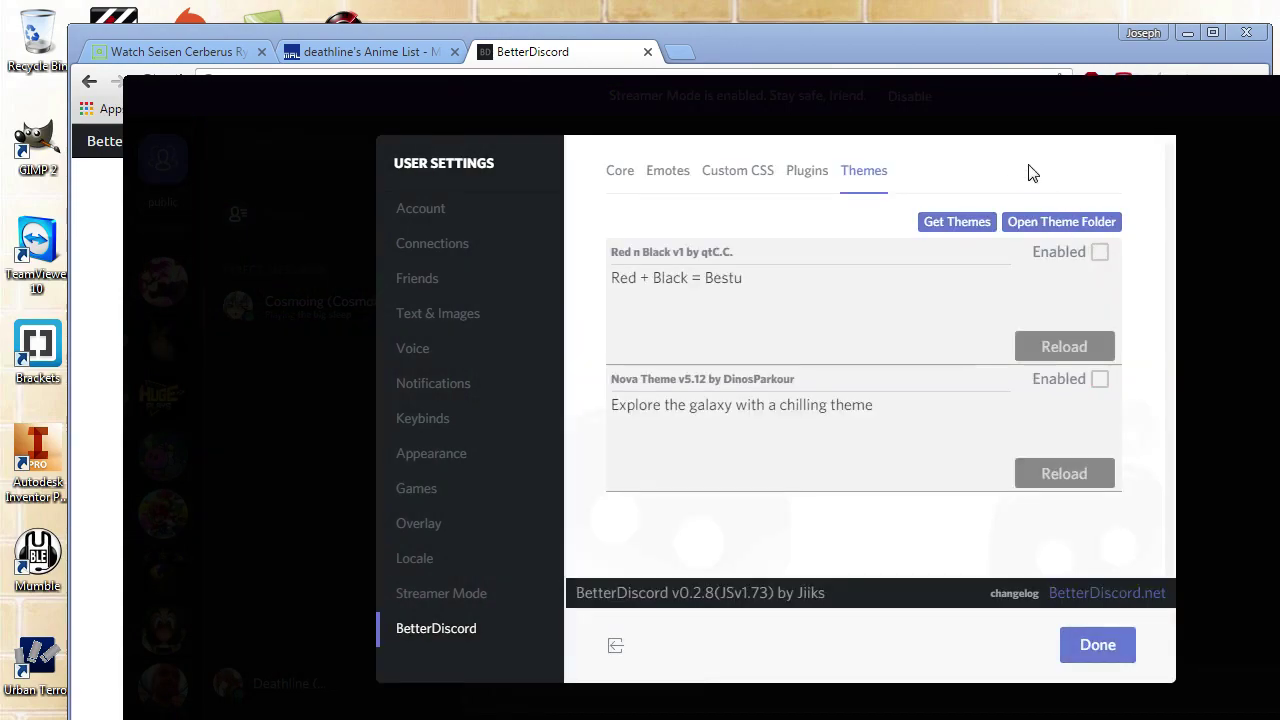
{"action": "left_click", "coordinate": [1133, 658]}
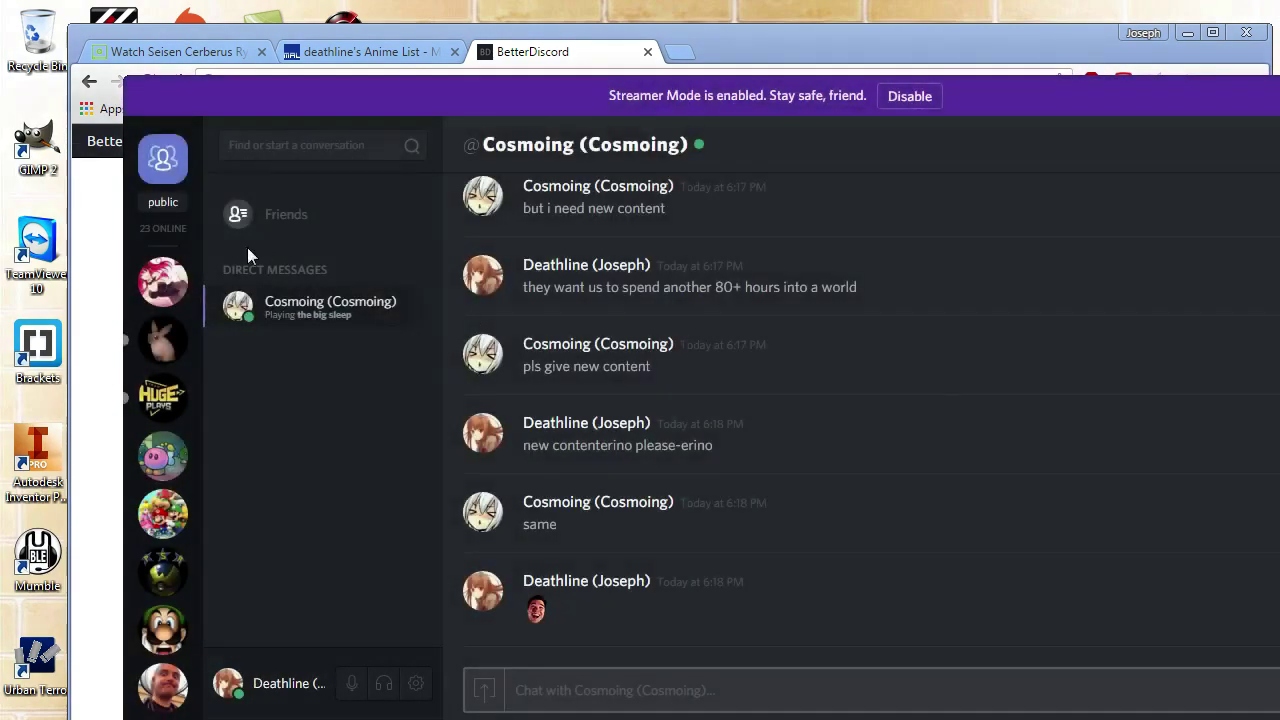
- Examine Discord's default look in the Baldwin's Litter Box and Meme Party servers, then return to the direct messages
{"action": "left_click", "coordinate": [163, 338]}
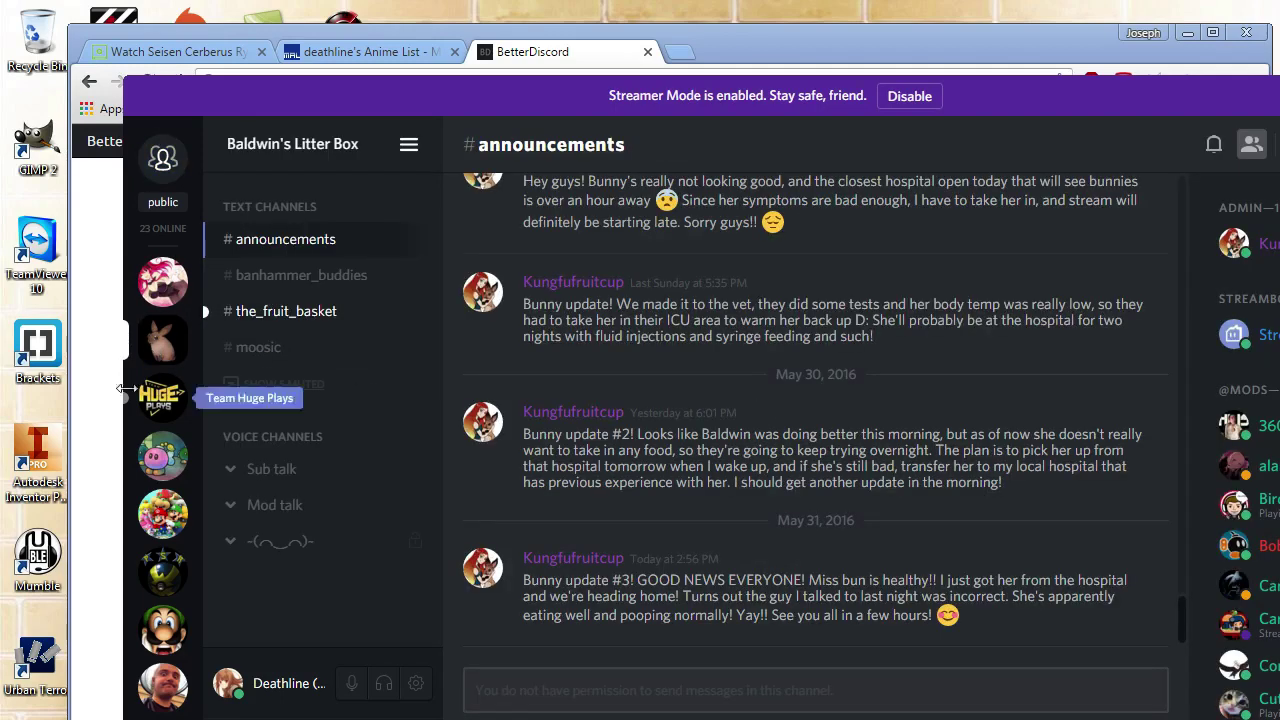
{"action": "left_click", "coordinate": [104, 455]}
{"action": "left_click", "coordinate": [1277, 139]}
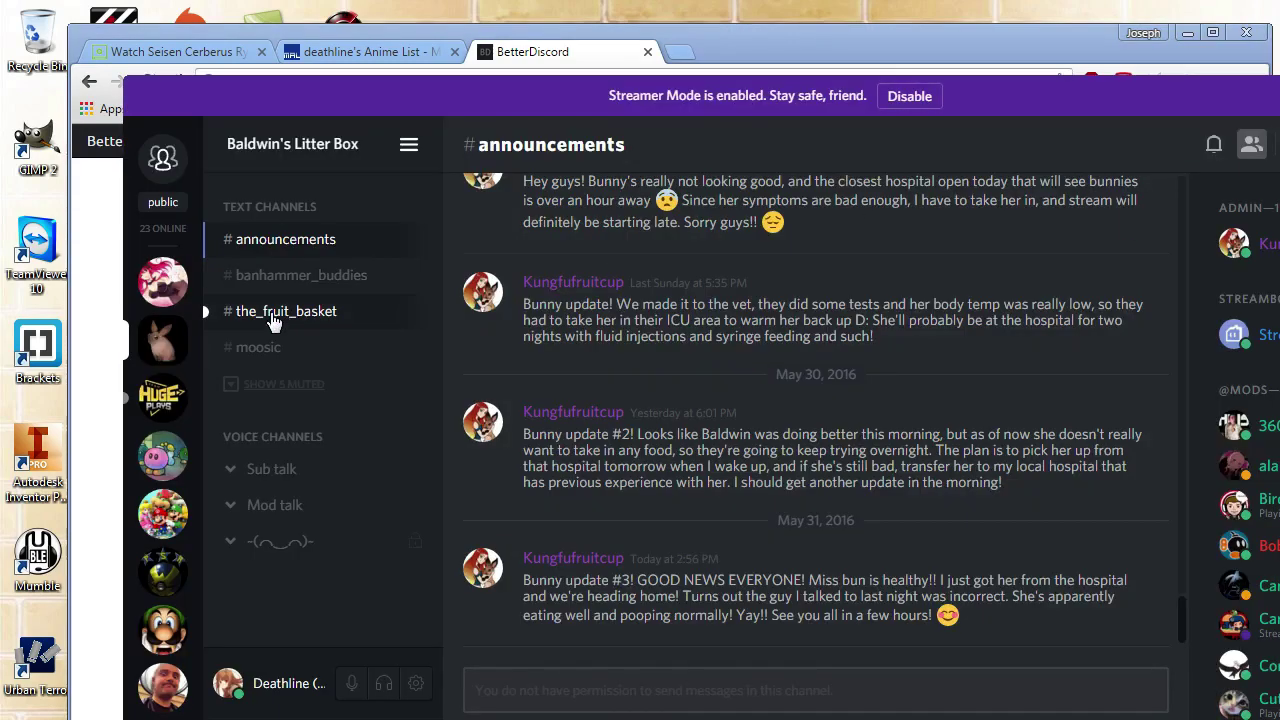
{"action": "left_click", "coordinate": [167, 516]}
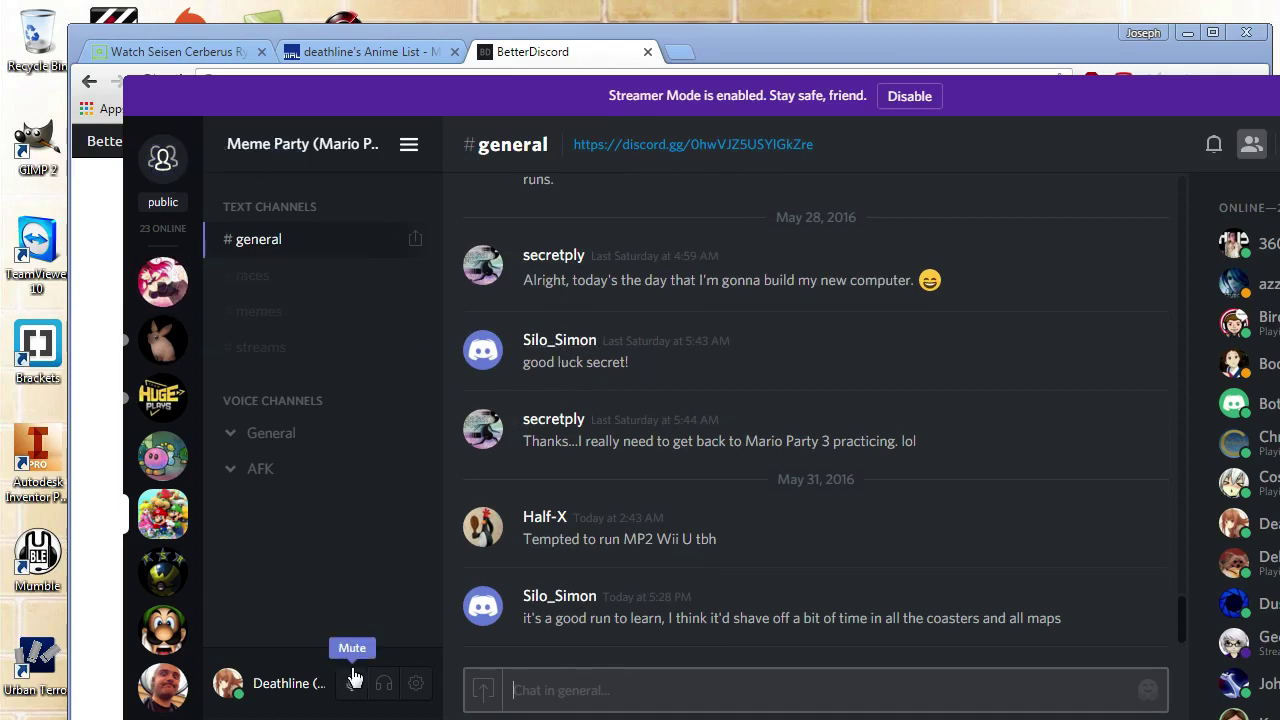
{"action": "left_click", "coordinate": [163, 158]}
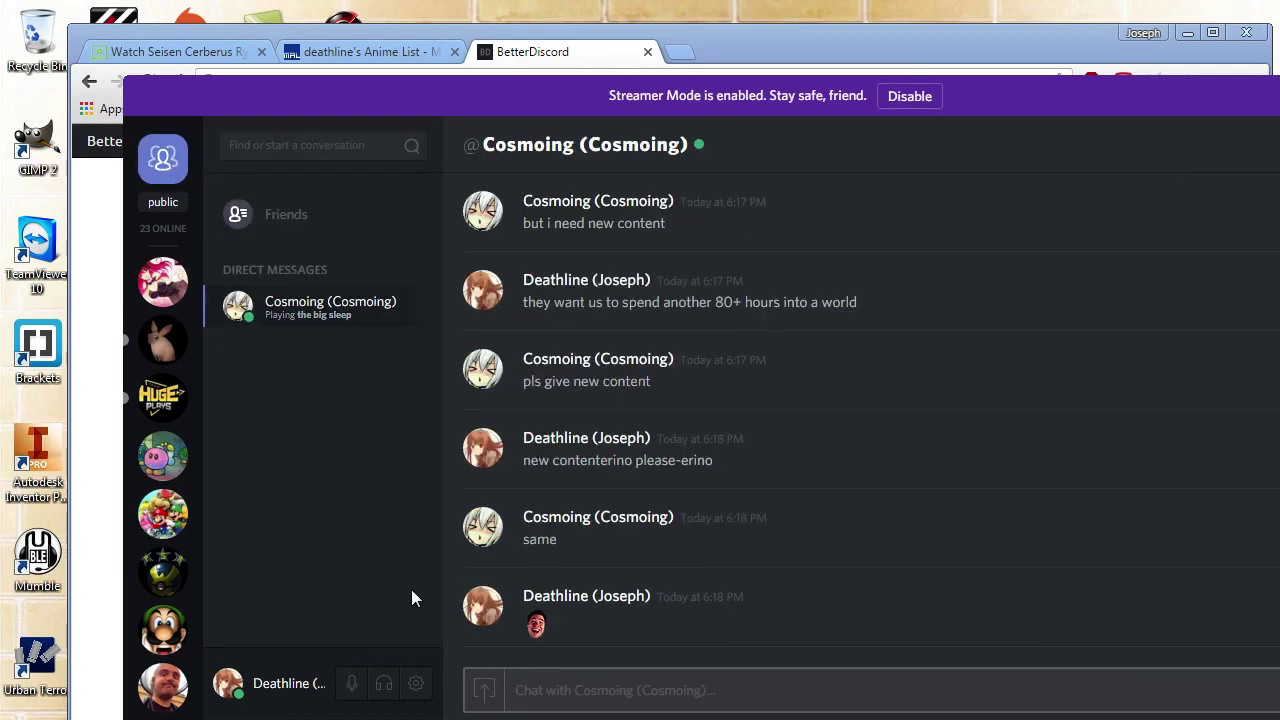
- Enable the Nova Theme v5.12 in BetterDiscord's theme settings and close the settings
{"action": "left_click", "coordinate": [417, 685]}
{"action": "left_click", "coordinate": [436, 628]}
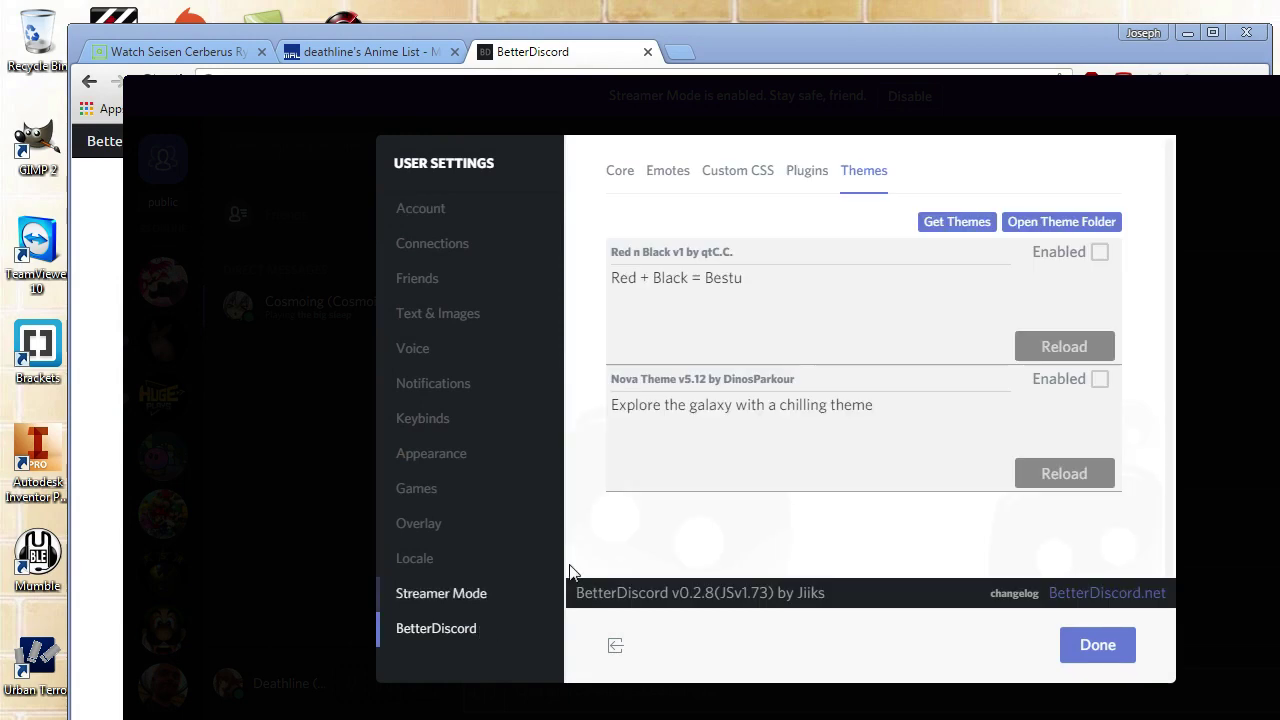
{"action": "left_click", "coordinate": [1100, 381]}
{"action": "left_click", "coordinate": [1097, 645]}
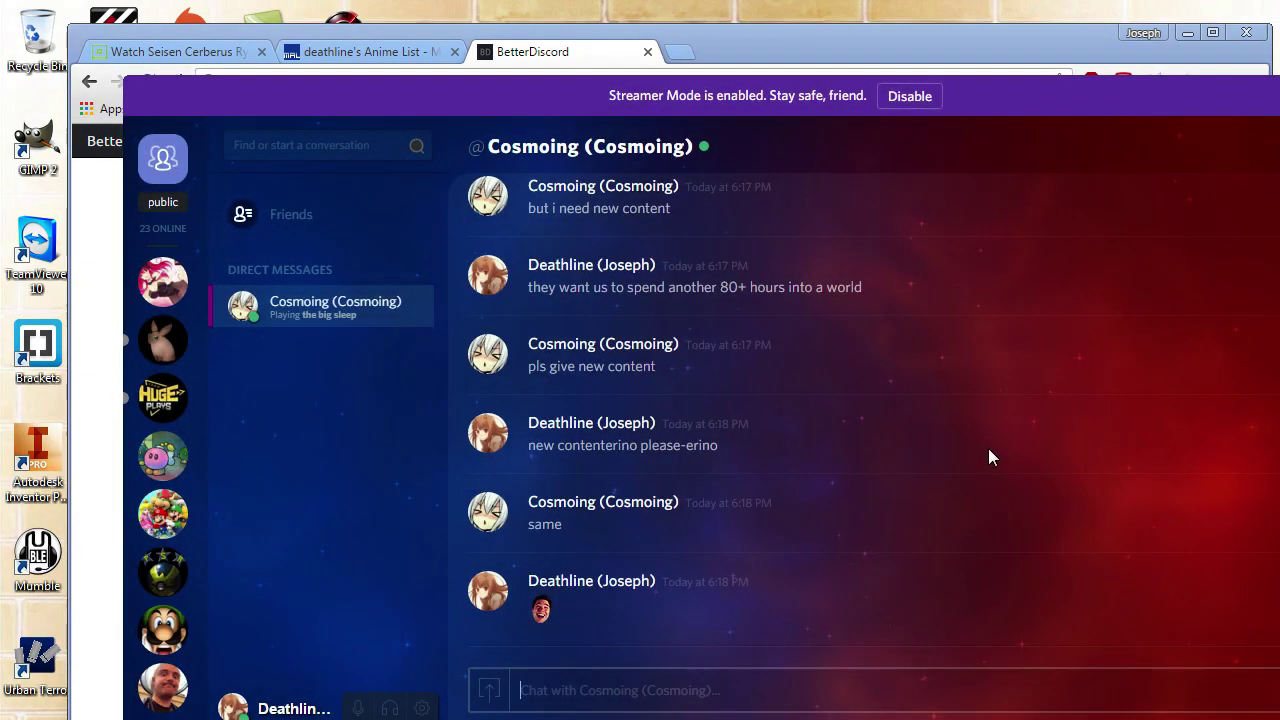
- Examine the Nova theme in the Baldwin's Litter Box announcements and the_fruit_basket channels and return to the direct messages
{"action": "left_click_drag", "start_coordinate": [1113, 95], "coordinate": [1075, 73]}
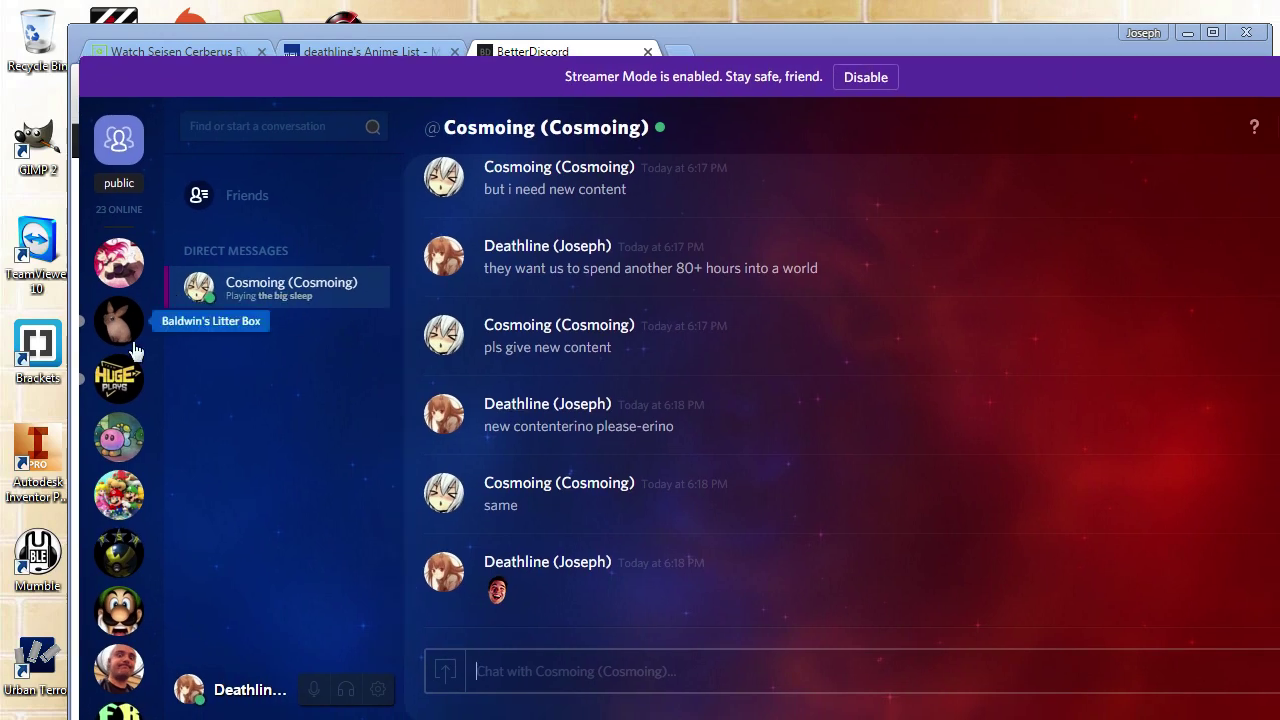
{"action": "left_click", "coordinate": [118, 320]}
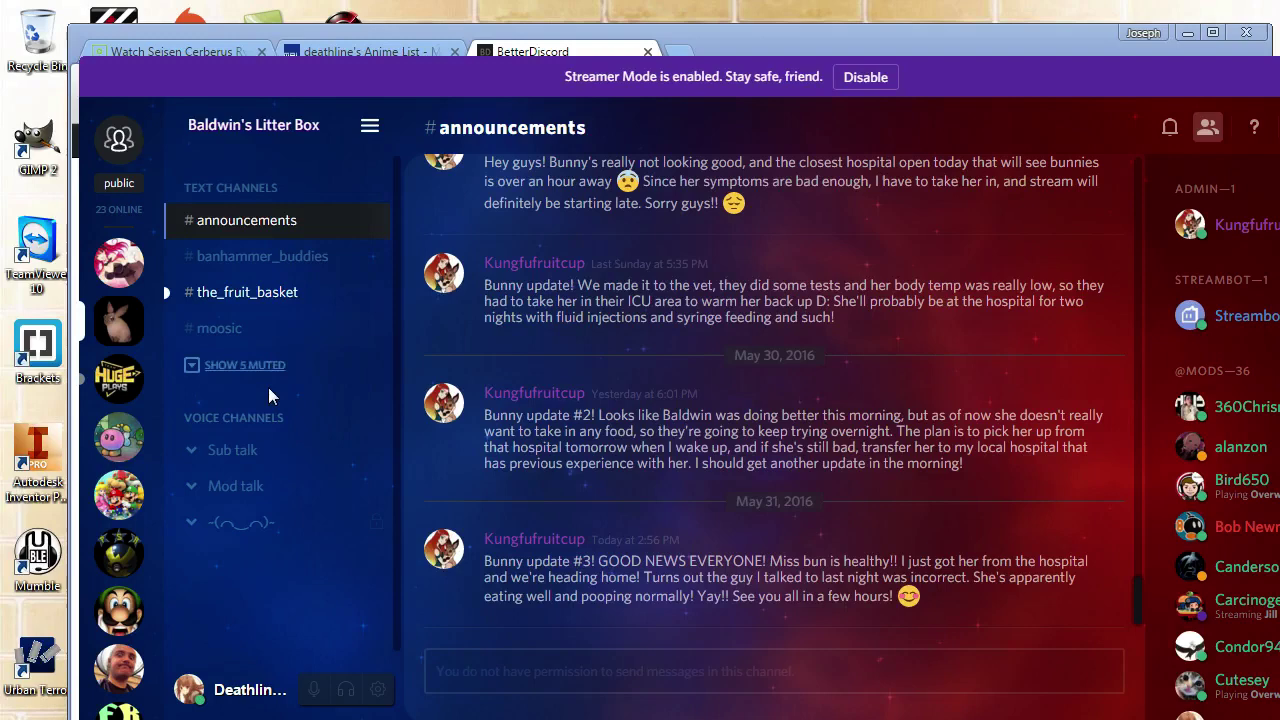
{"action": "left_click", "coordinate": [250, 298]}
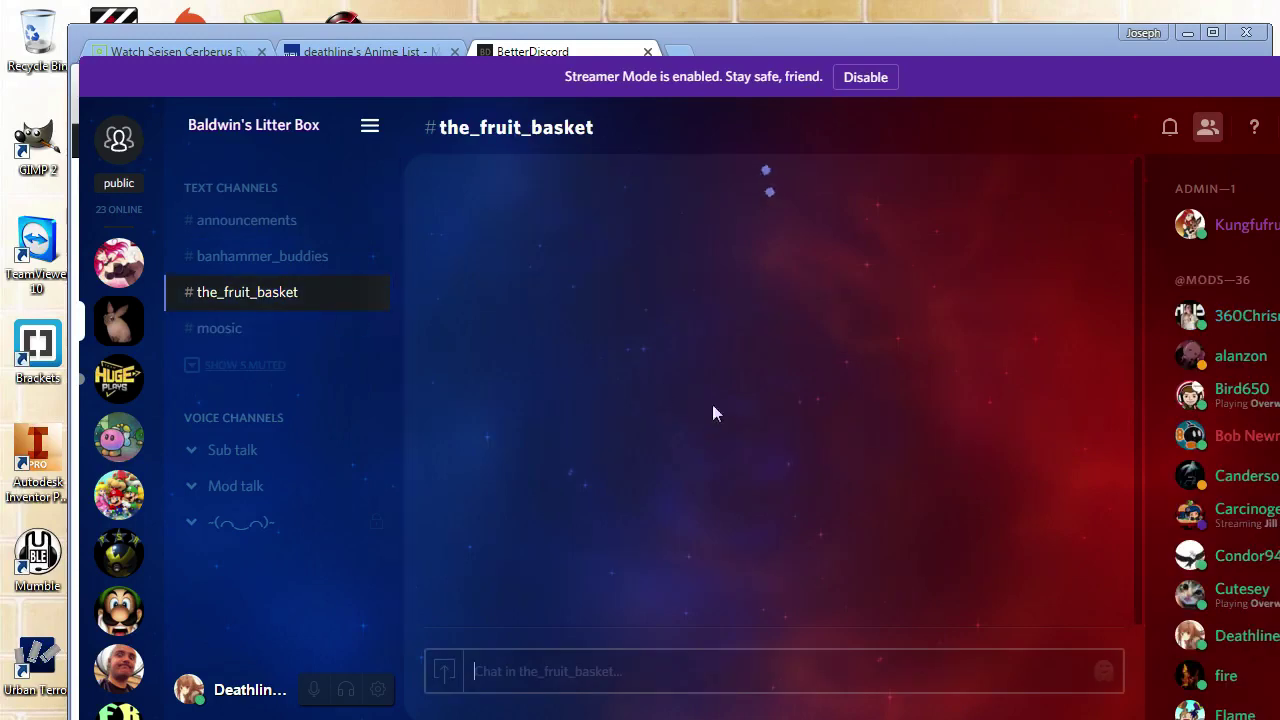
{"action": "left_click", "coordinate": [110, 152]}
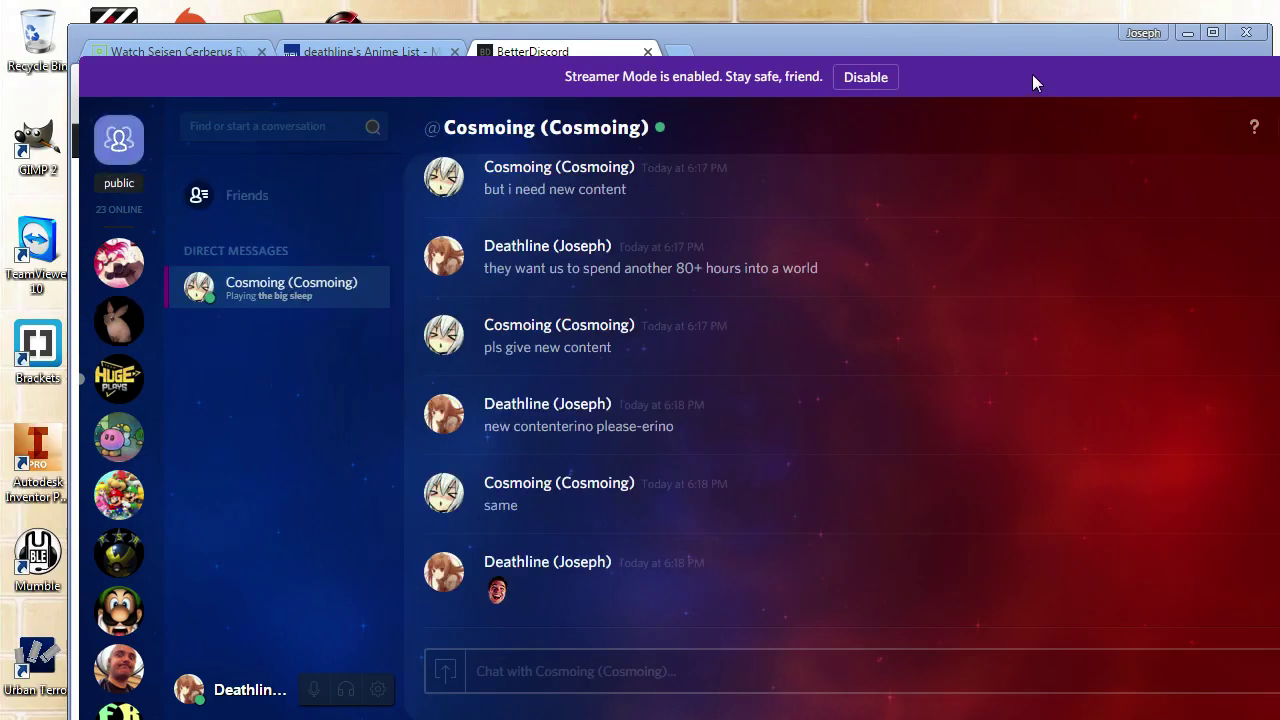
- Disable the Nova theme, enable Red n Black instead, and check the direct message conversation down to its newest messages
{"action": "left_click", "coordinate": [380, 689]}
{"action": "left_click", "coordinate": [454, 620]}
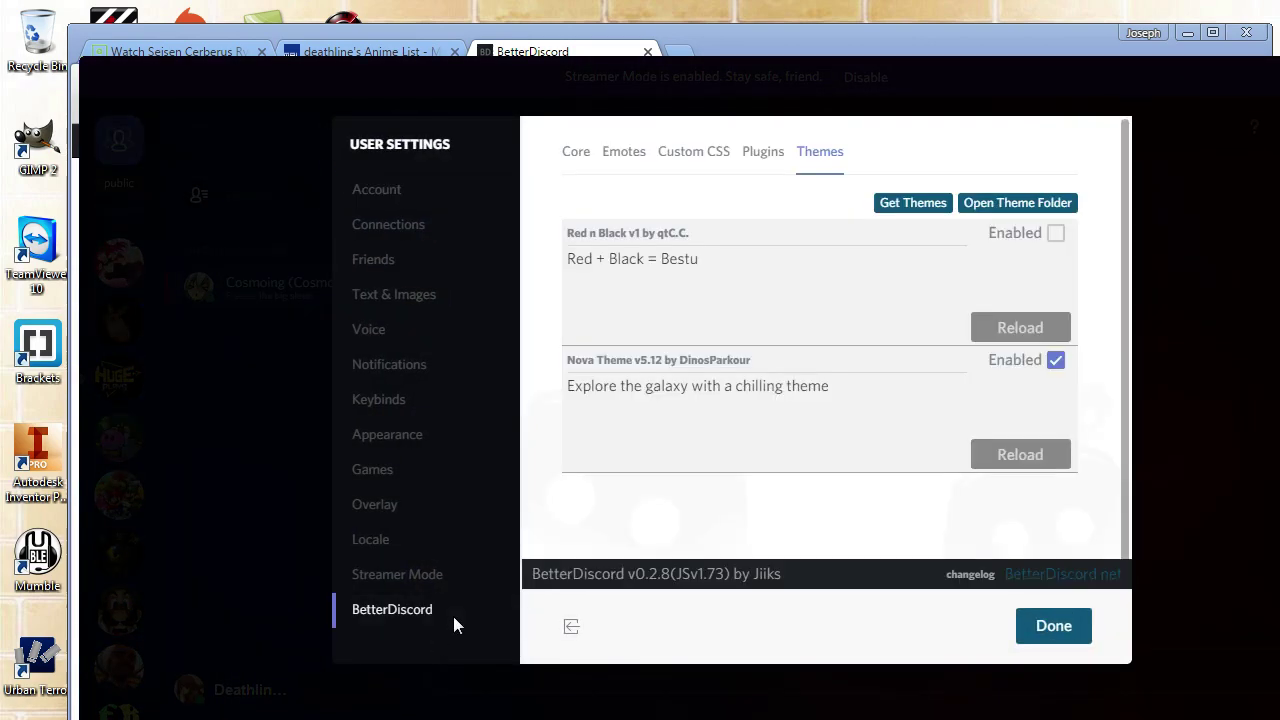
{"action": "left_click", "coordinate": [1052, 364]}
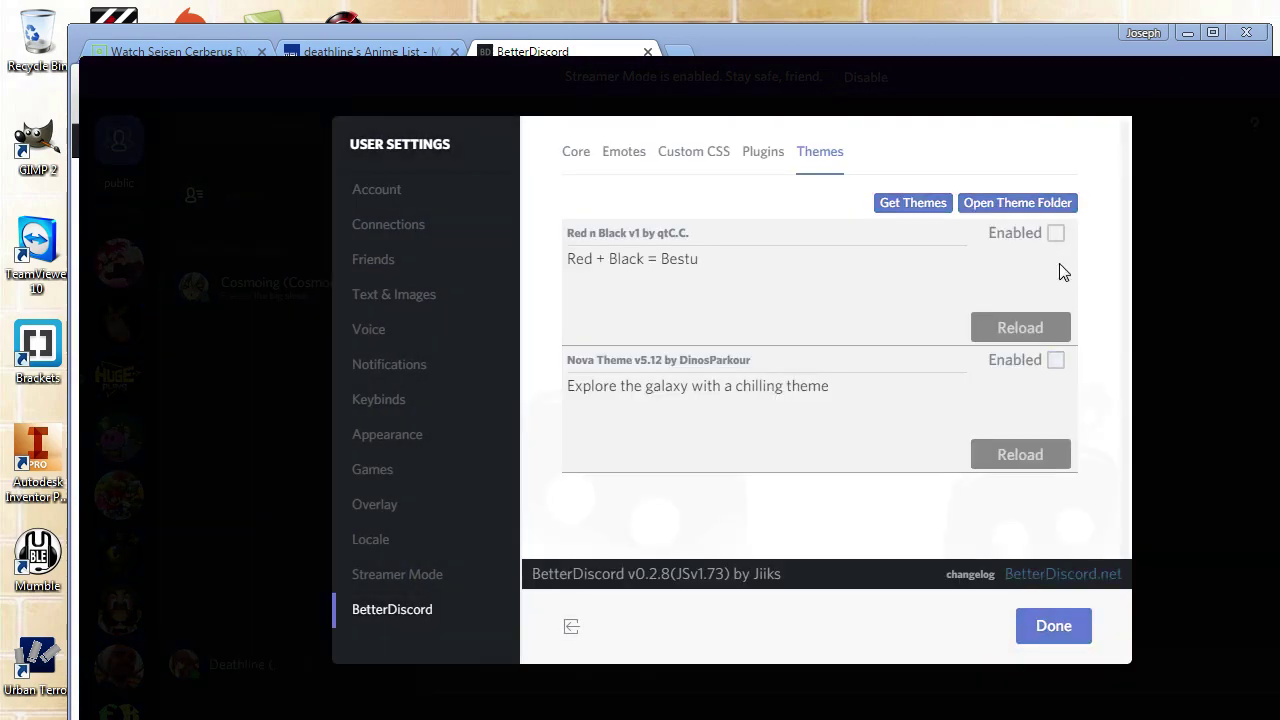
{"action": "left_click", "coordinate": [1056, 234]}
{"action": "left_click", "coordinate": [1056, 630]}
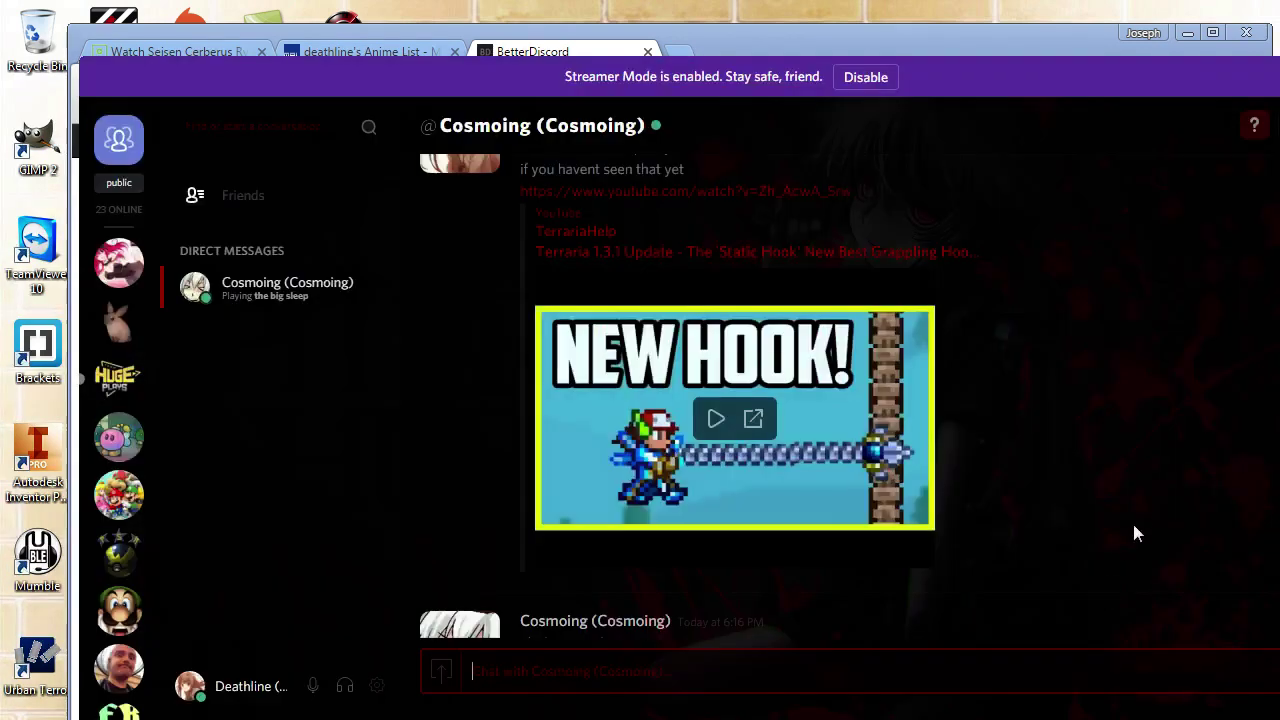
{"action": "scroll", "coordinate": [1128, 355], "scroll_direction": "down", "scroll_amount": 8}
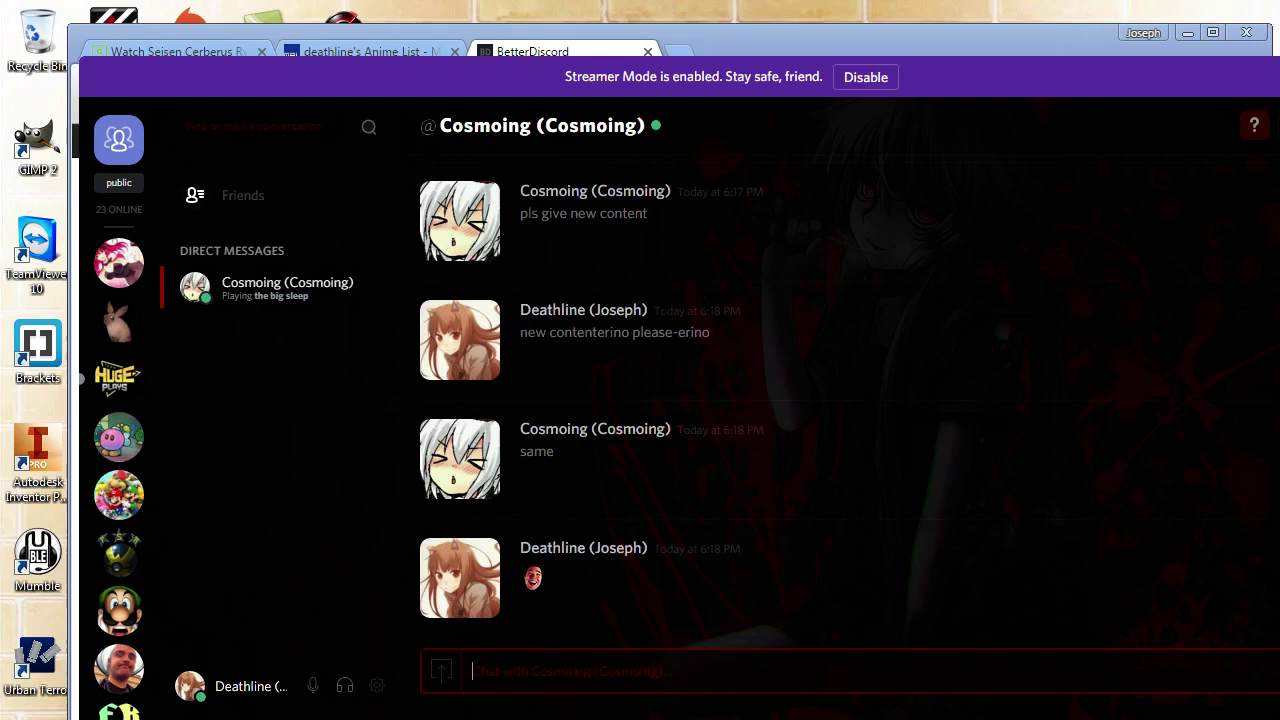
- Open Red_n_Black.theme.css from the BetterDiscord themes folder in Notepad++ and locate the background-image URL in the .app rule
{"action": "key", "text": "alt+Tab"}
{"action": "left_click_drag", "start_coordinate": [1279, 150], "coordinate": [778, 77]}
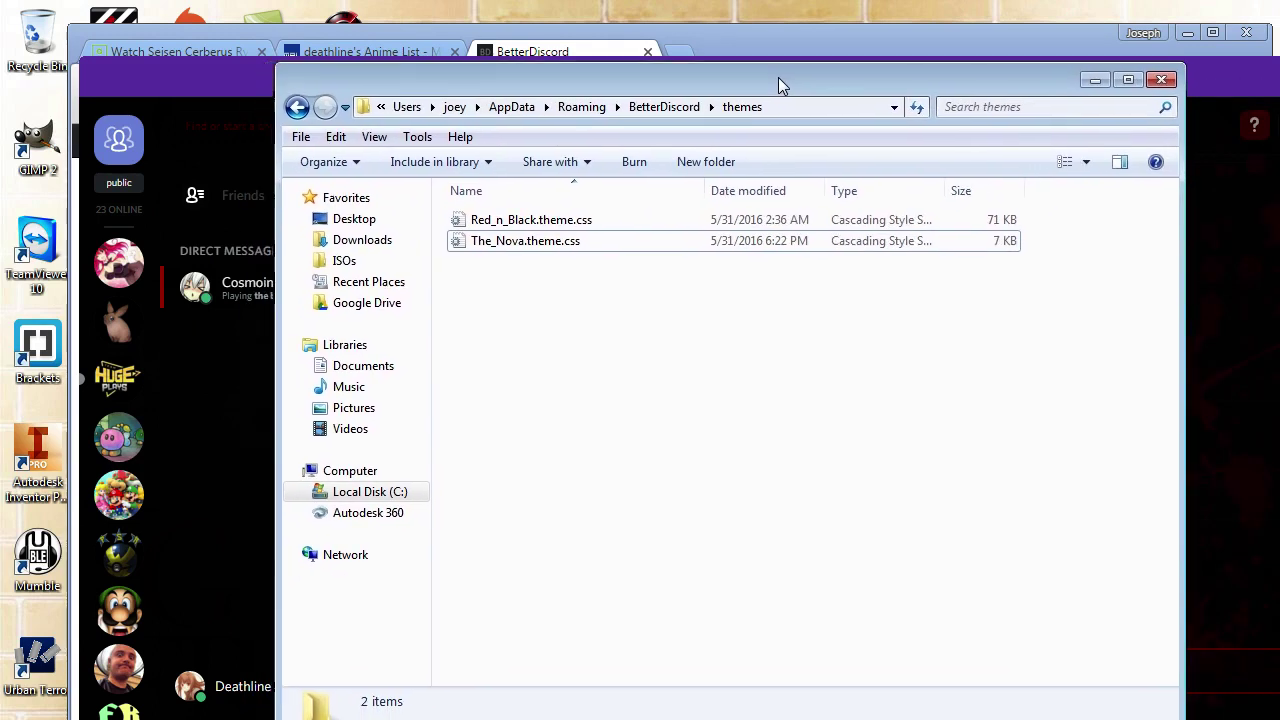
{"action": "left_click", "coordinate": [616, 221]}
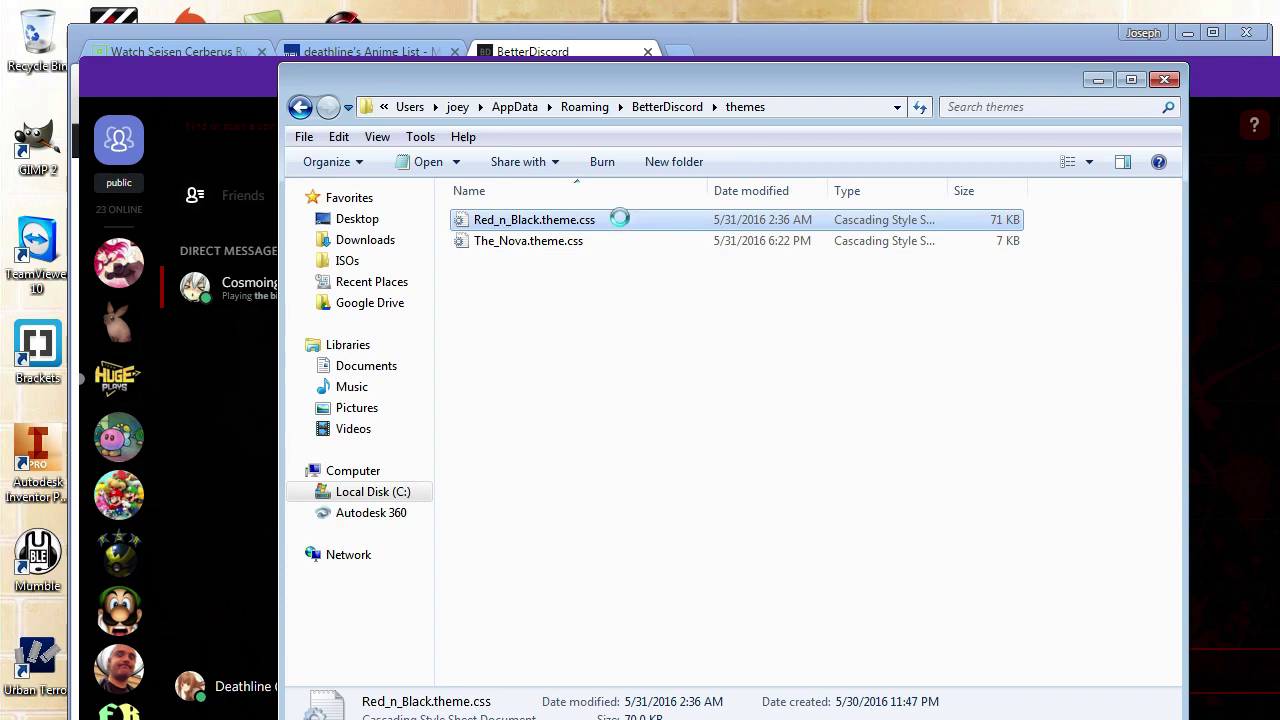
{"action": "right_click", "coordinate": [620, 222]}
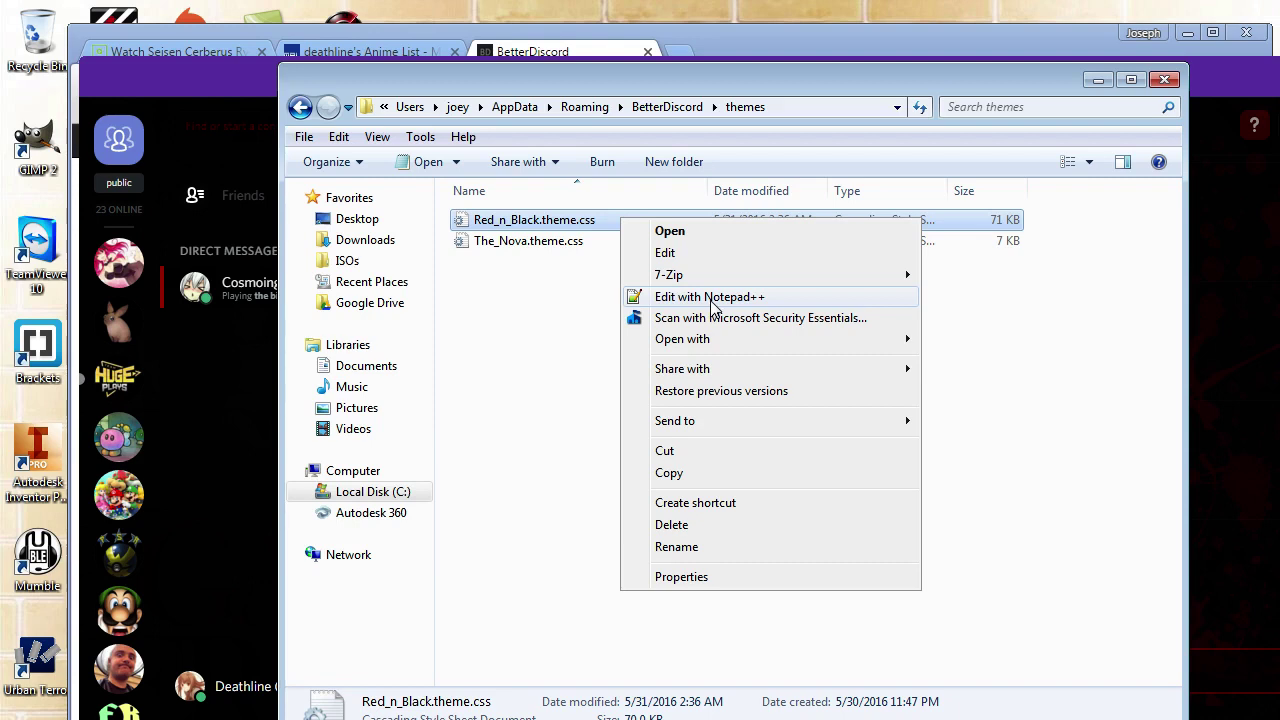
{"action": "mouse_move", "coordinate": [736, 343]}
{"action": "left_click", "coordinate": [709, 297]}
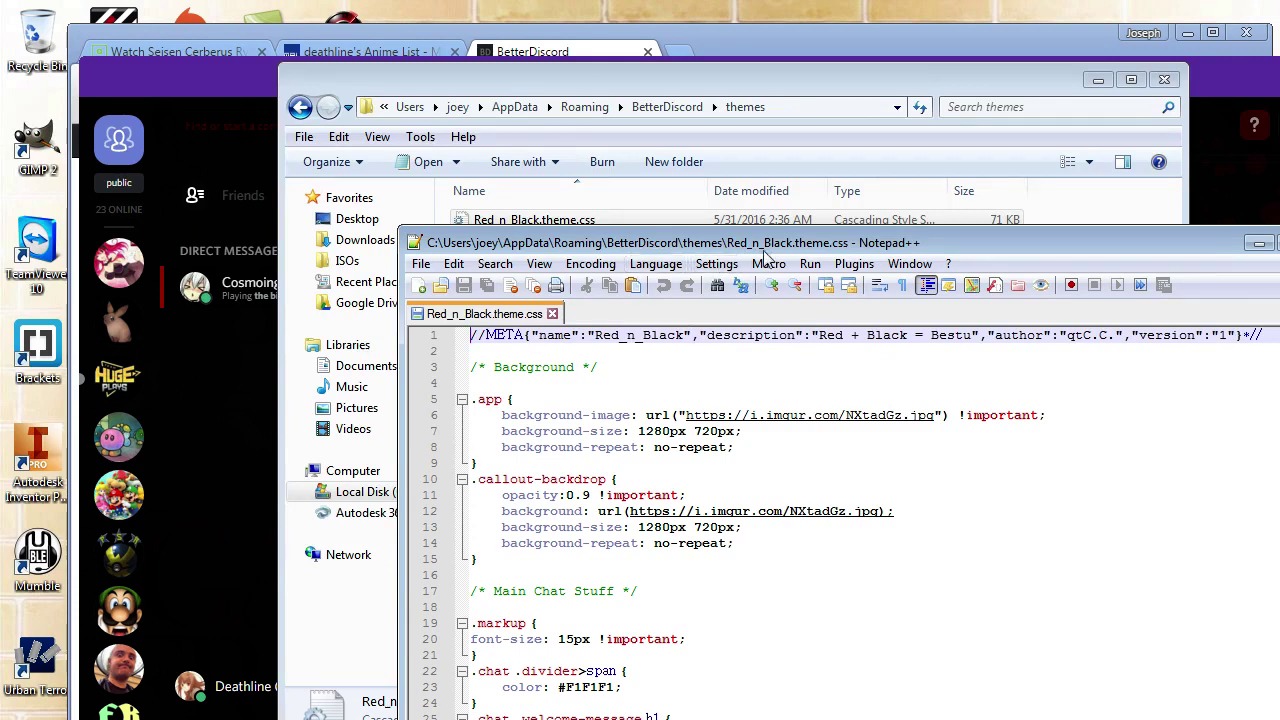
{"action": "left_click_drag", "start_coordinate": [1010, 249], "coordinate": [1038, 194]}
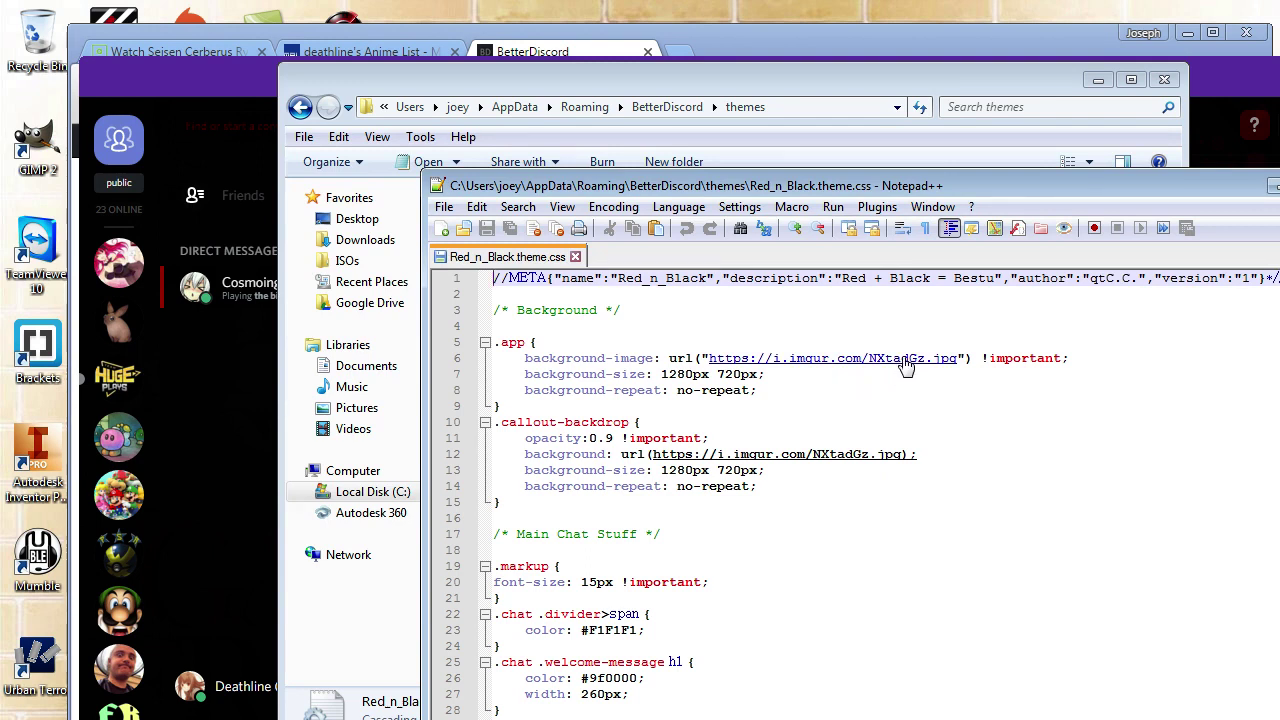
{"action": "left_click", "coordinate": [839, 360]}
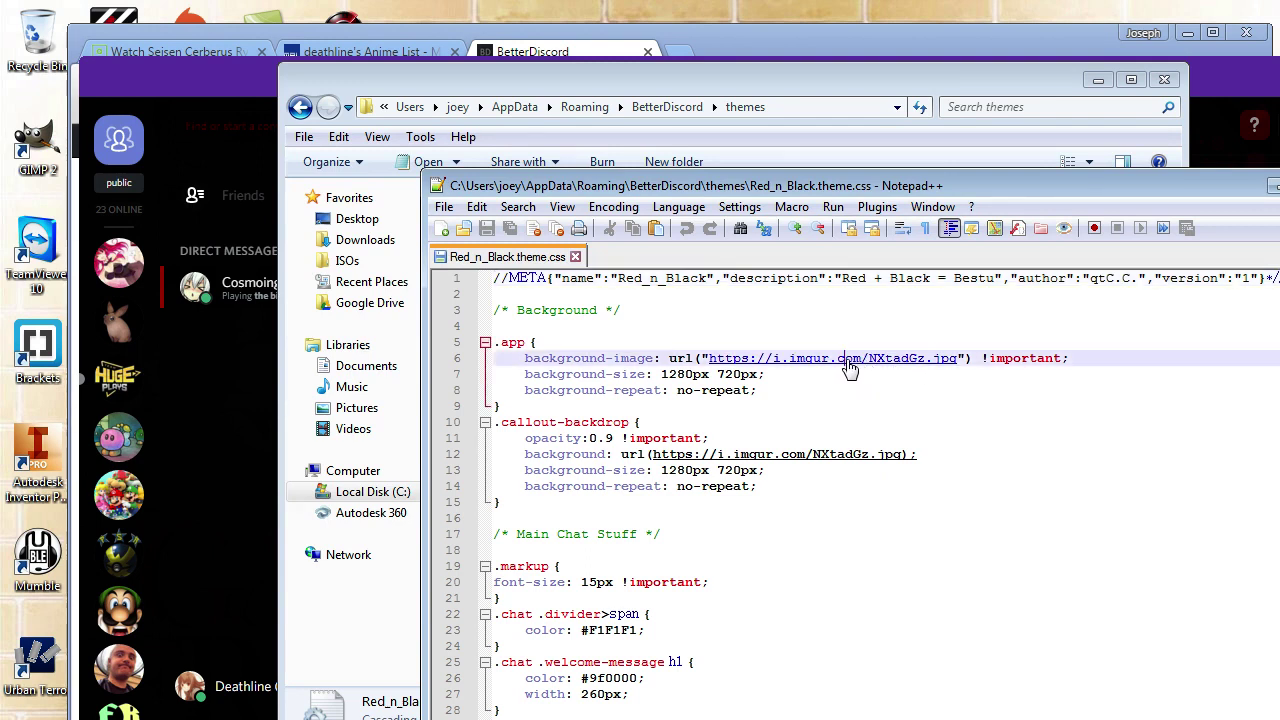
{"action": "left_click", "coordinate": [887, 402]}
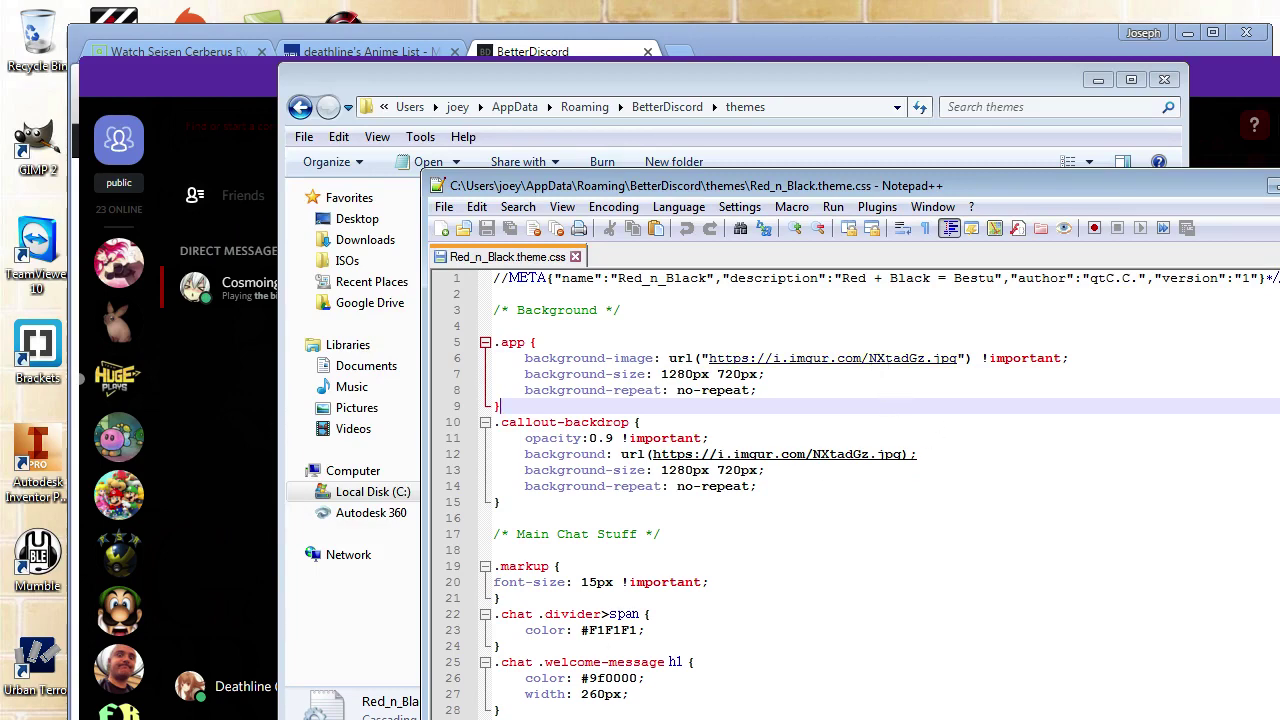
- Switch to the Chrome browser and open imgur.com in a new tab
{"action": "key", "text": "alt+Tab"}
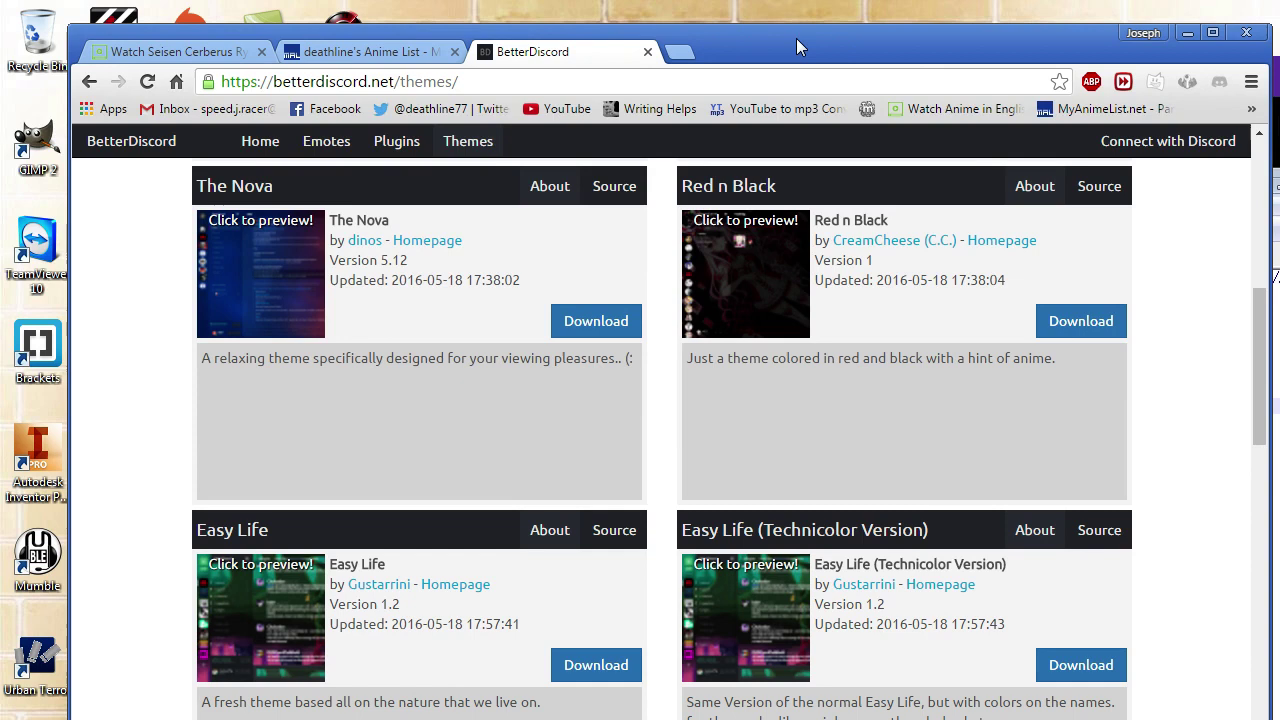
{"action": "left_click", "coordinate": [687, 46]}
{"action": "type", "text": "im"}
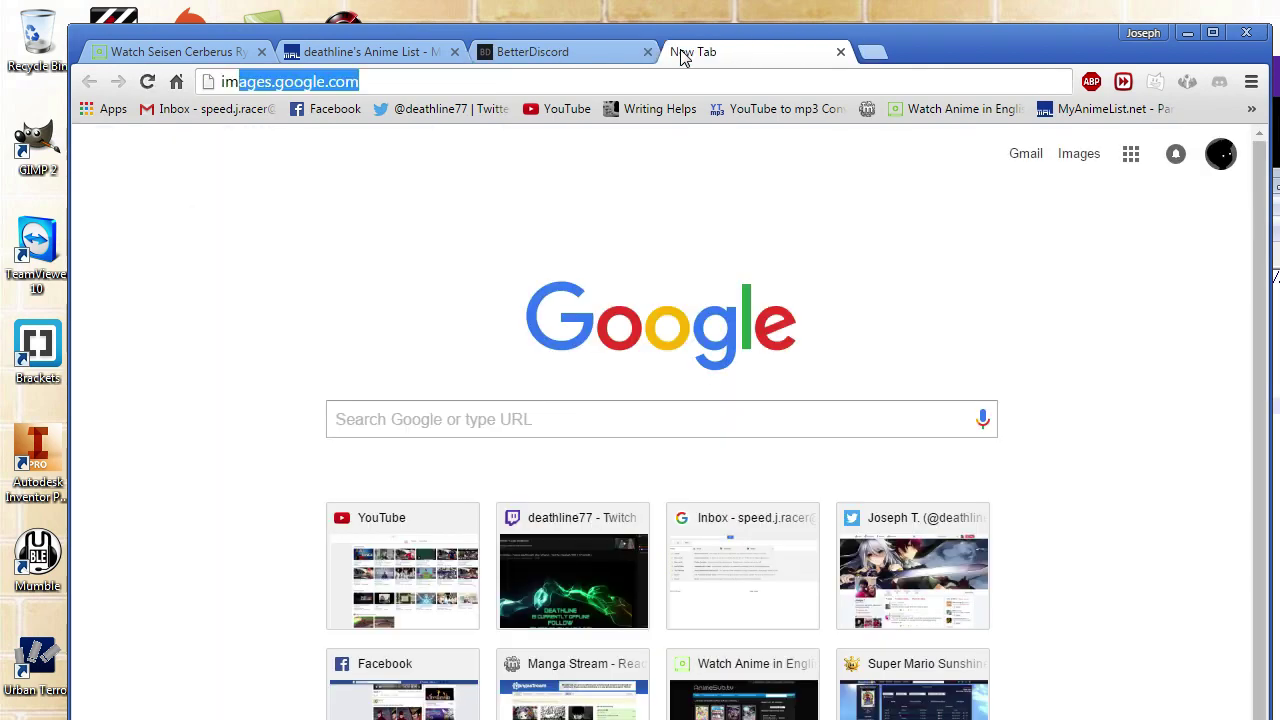
{"action": "type", "text": "gur"}
{"action": "key", "text": "Return"}
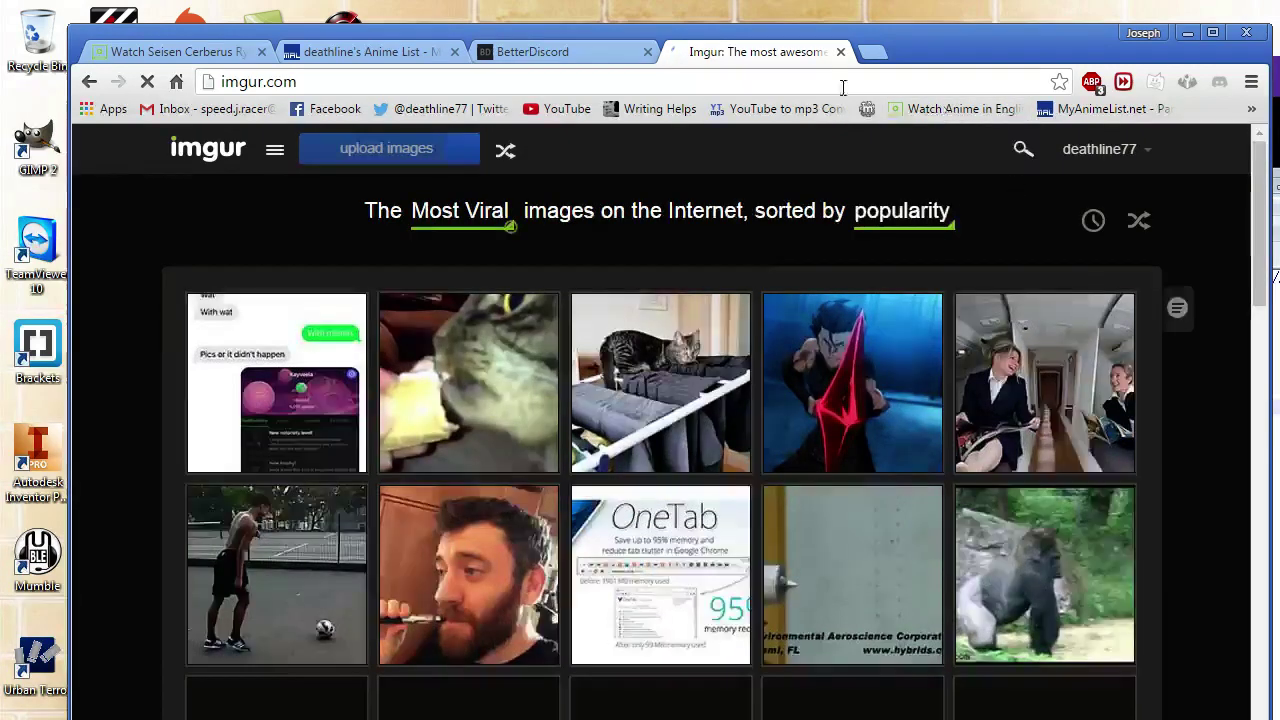
- Go to imgur.com/NXtadGz and view the picture that the theme uses as its background
{"action": "double_click", "coordinate": [691, 82]}
{"action": "triple_click", "coordinate": [691, 82]}
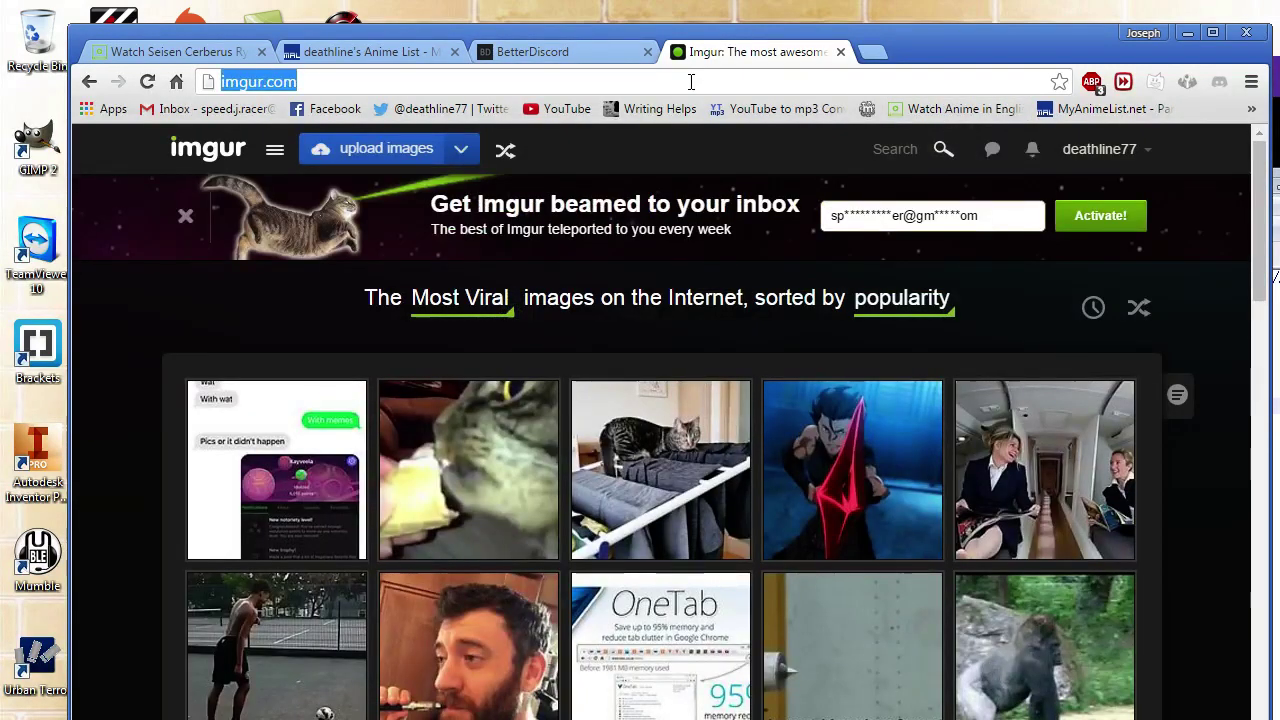
{"action": "left_click", "coordinate": [691, 82]}
{"action": "type", "text": "/"}
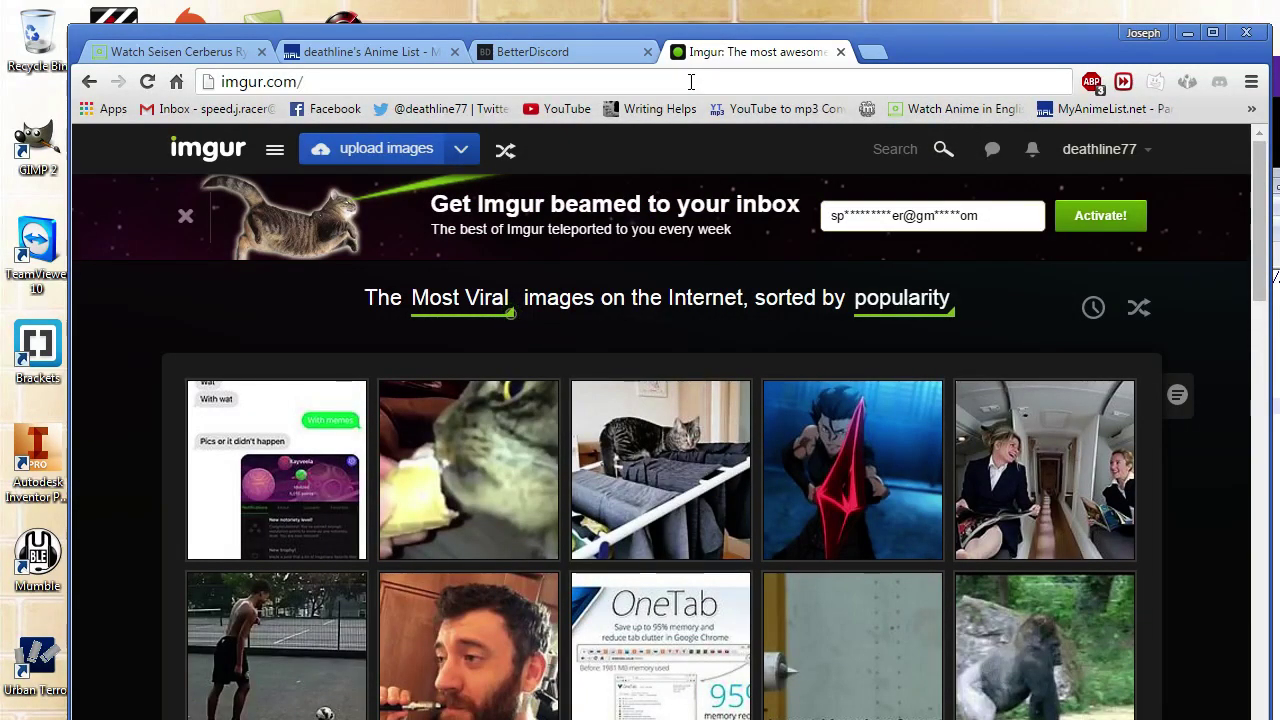
{"action": "type", "text": "nx"}
{"action": "left_click", "coordinate": [548, 182]}
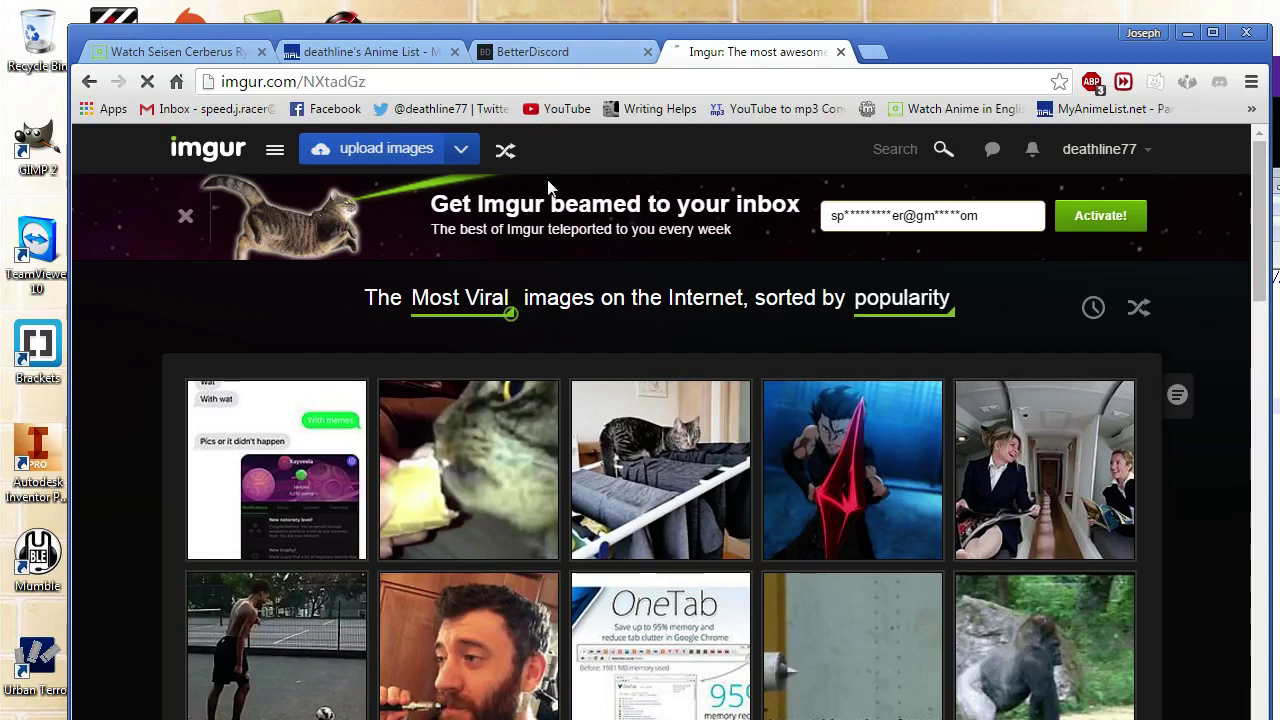
{"action": "scroll", "coordinate": [563, 376], "scroll_direction": "down", "scroll_amount": 1}
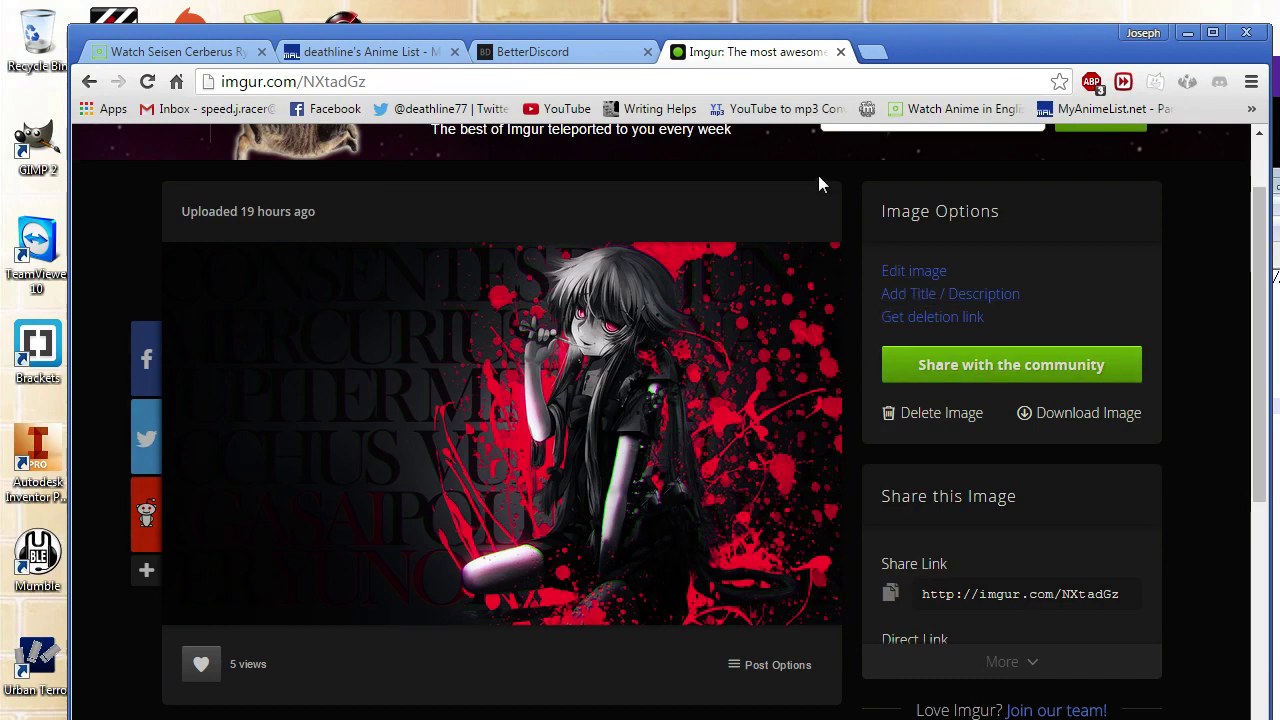
- Compare the page address with the theme file's image URL, then view the picture at imgur.com/NUhSyNd
{"action": "key", "text": "alt+Tab"}
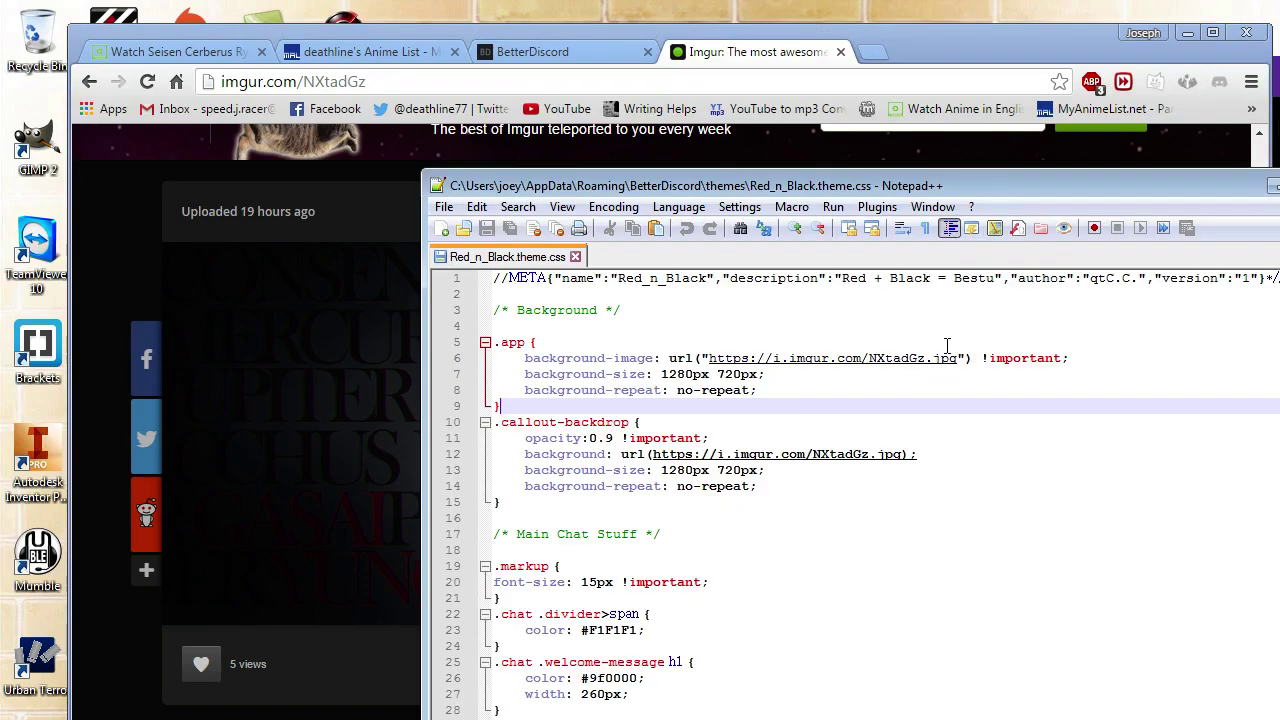
{"action": "left_click", "coordinate": [815, 67]}
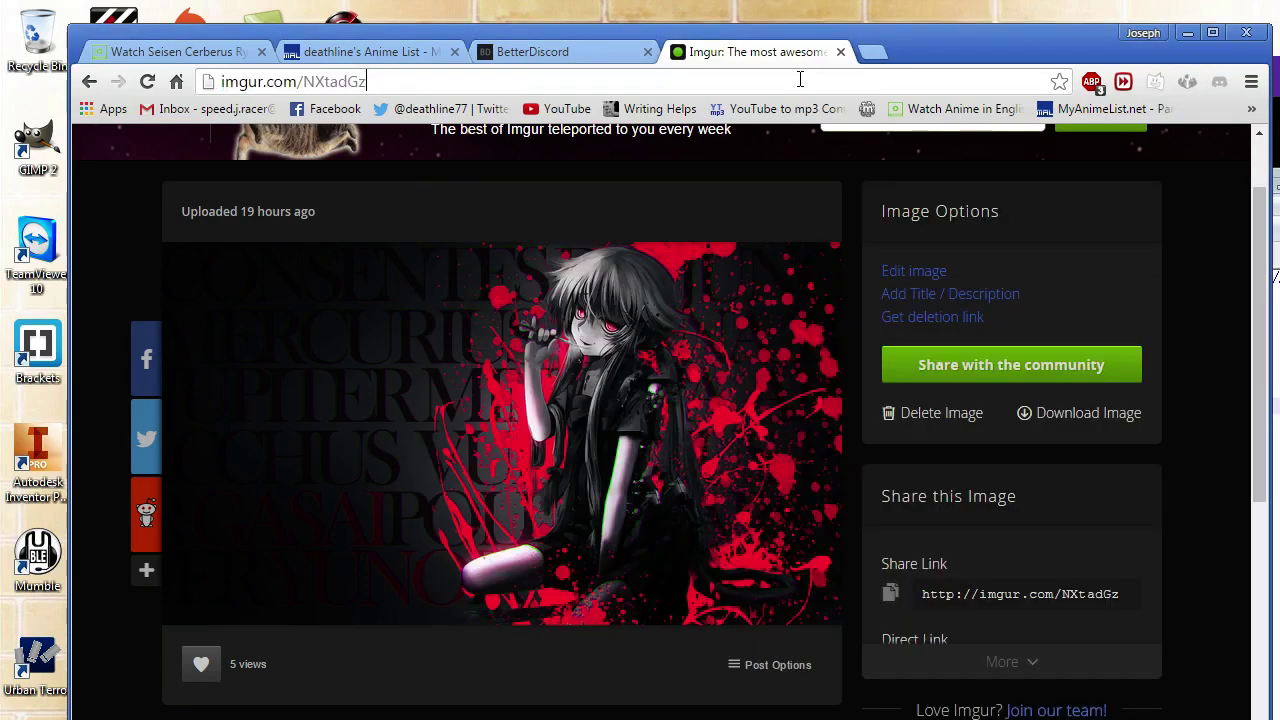
{"action": "left_click_drag", "start_coordinate": [375, 85], "coordinate": [316, 85]}
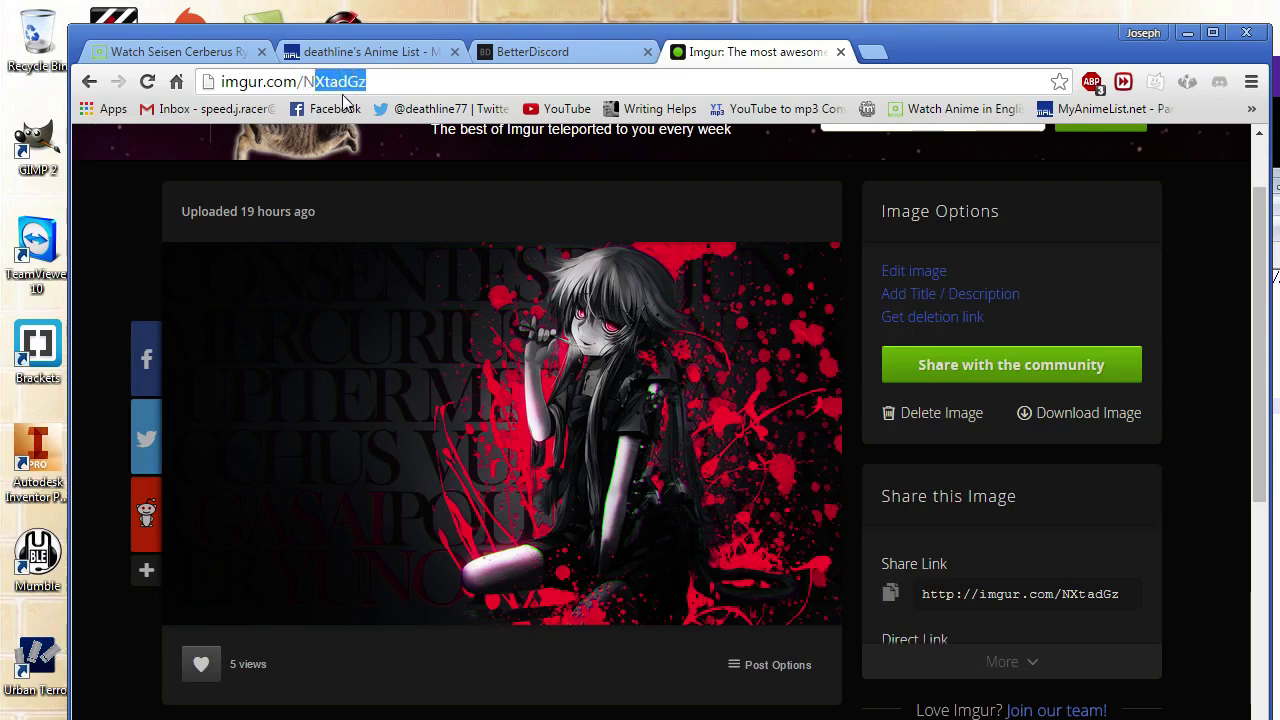
{"action": "key", "text": "BackSpace"}
{"action": "key", "text": "BackSpace"}
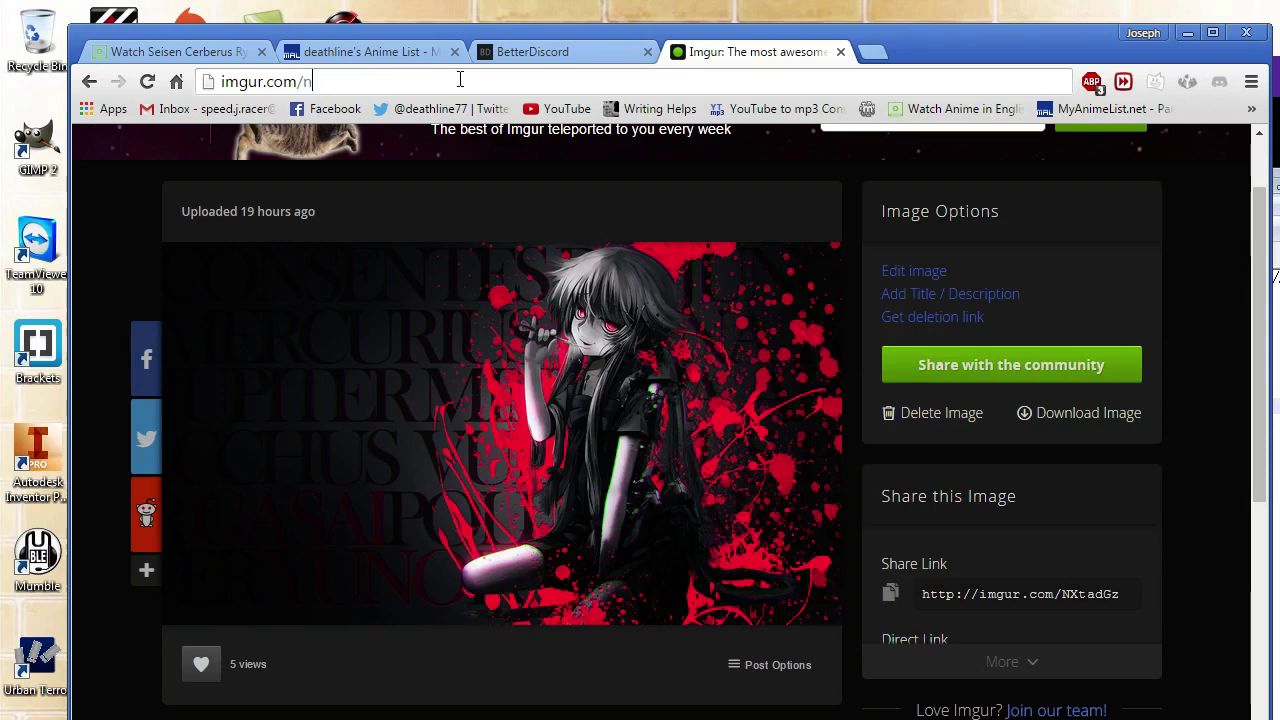
{"action": "left_click", "coordinate": [429, 178]}
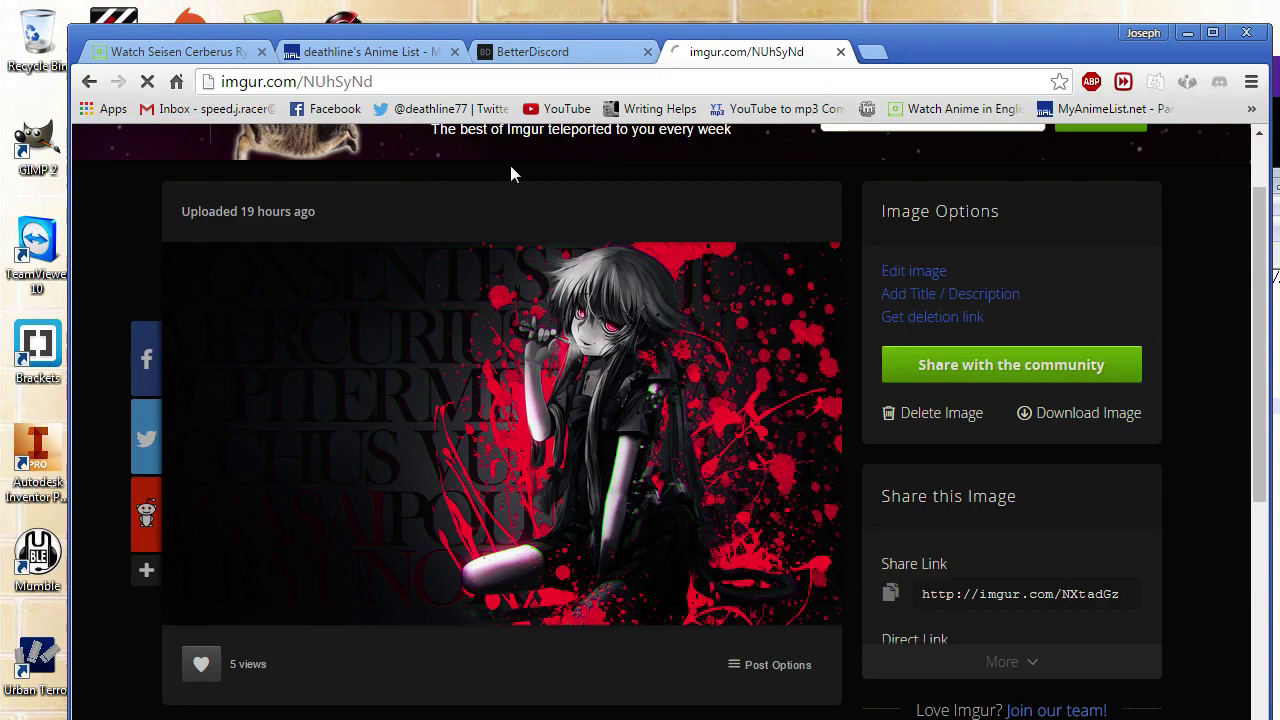
{"action": "scroll", "coordinate": [592, 503], "scroll_direction": "down", "scroll_amount": 1}
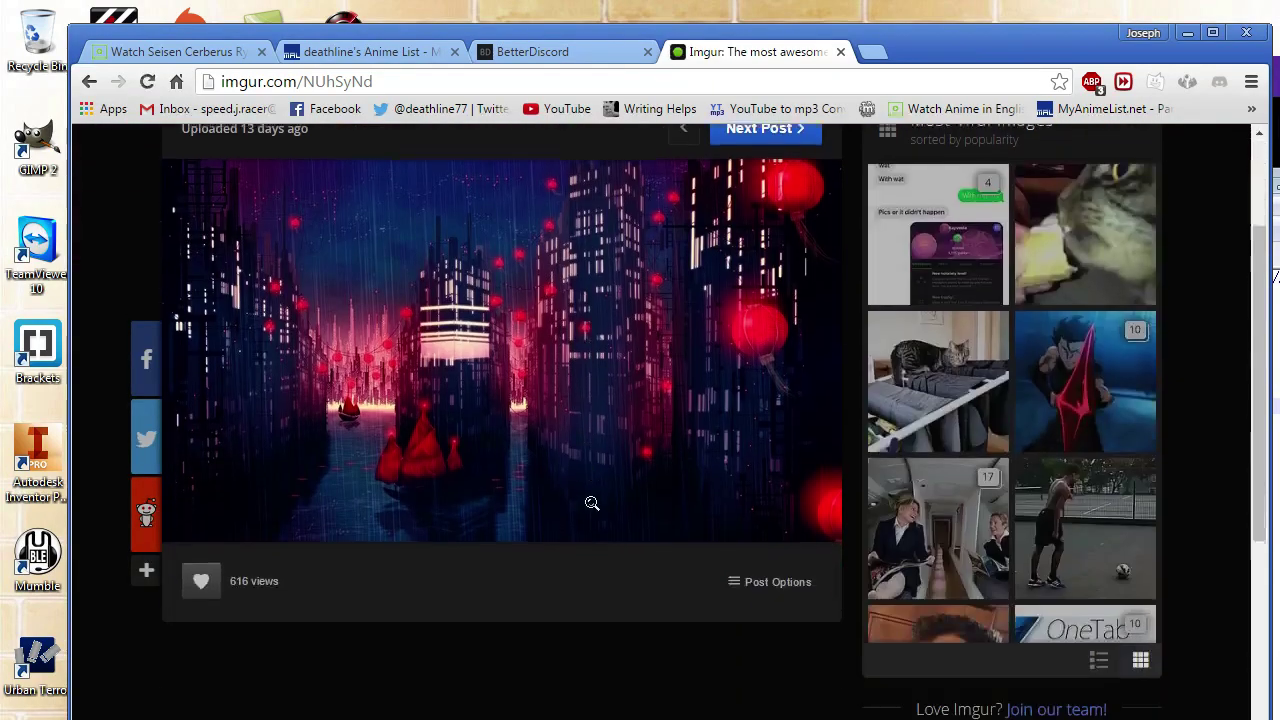
{"action": "scroll", "coordinate": [592, 503], "scroll_direction": "up", "scroll_amount": 1}
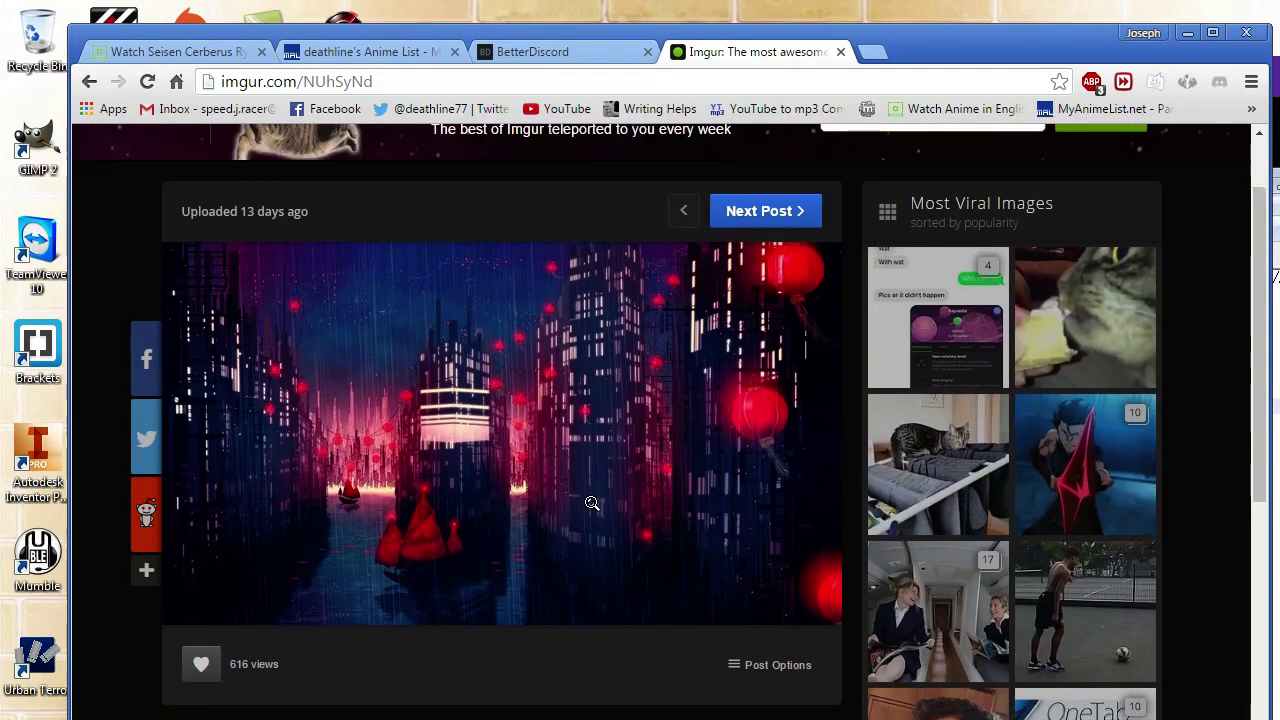
- Replace the image code in the page address to load imgur.com/P0k3VRY and examine the whole picture
{"action": "scroll", "coordinate": [592, 503], "scroll_direction": "up", "scroll_amount": 1}
{"action": "left_click", "coordinate": [732, 81]}
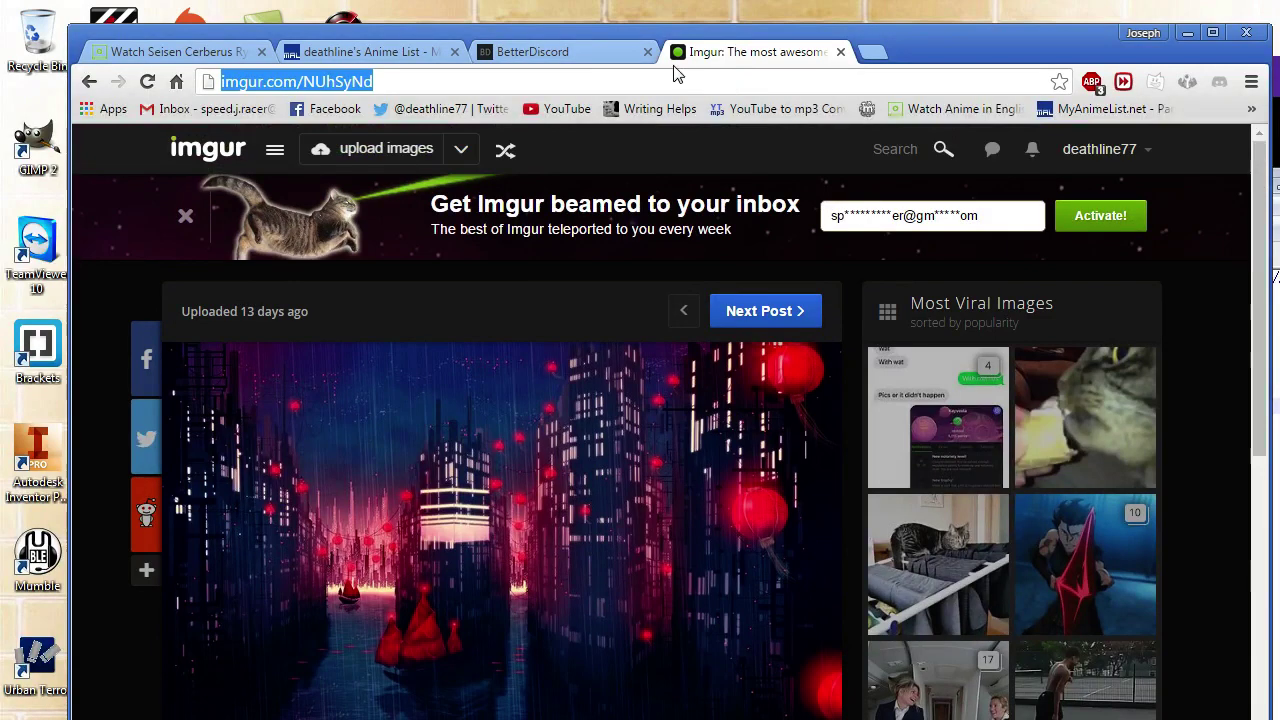
{"action": "key", "text": "Right"}
{"action": "key", "text": "BackSpace"}
{"action": "key", "text": "BackSpace"}
{"action": "key", "text": "BackSpace"}
{"action": "key", "text": "BackSpace"}
{"action": "key", "text": "BackSpace"}
{"action": "key", "text": "BackSpace"}
{"action": "key", "text": "BackSpace"}
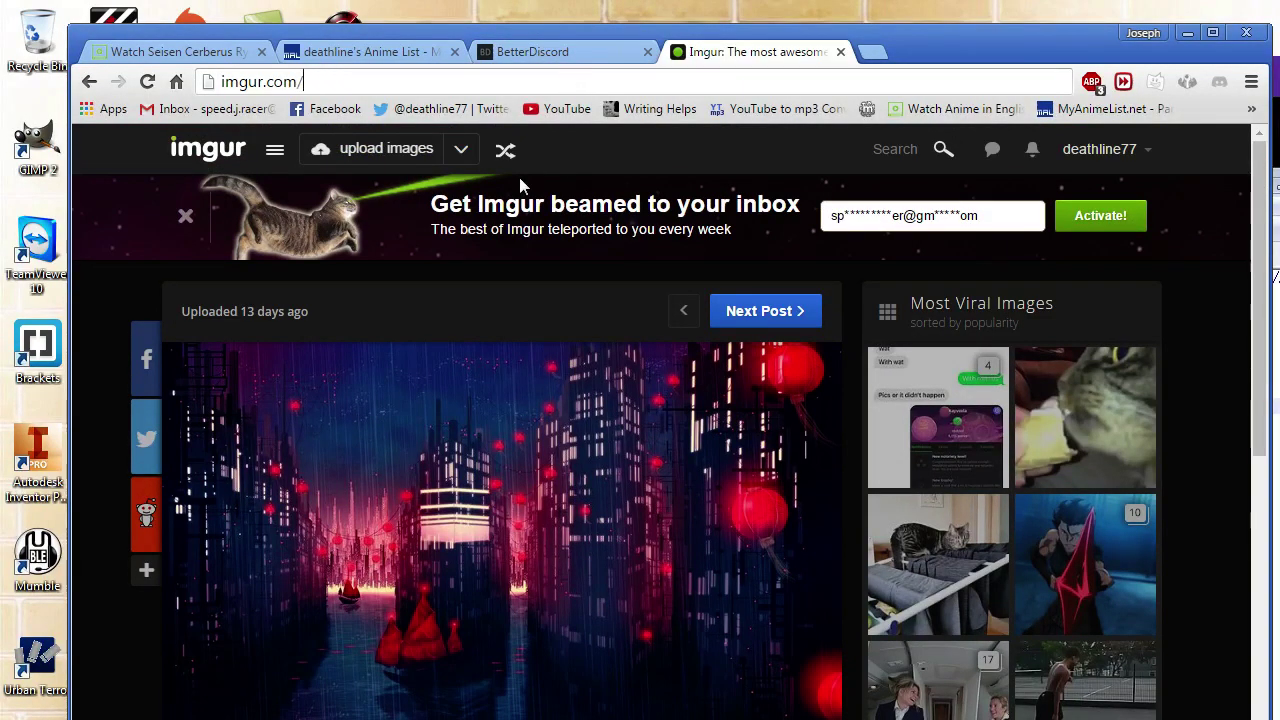
{"action": "type", "text": "P0k3VRY"}
{"action": "key", "text": "Return"}
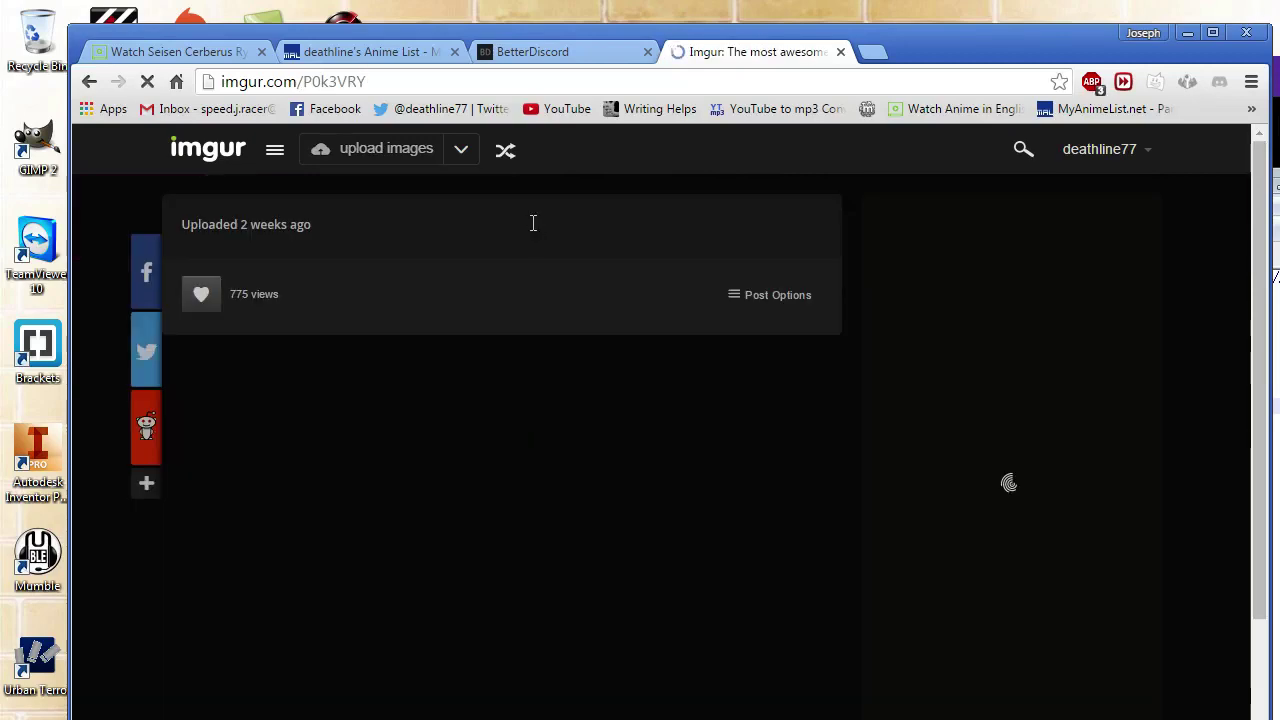
{"action": "scroll", "coordinate": [560, 241], "scroll_direction": "down", "scroll_amount": 1}
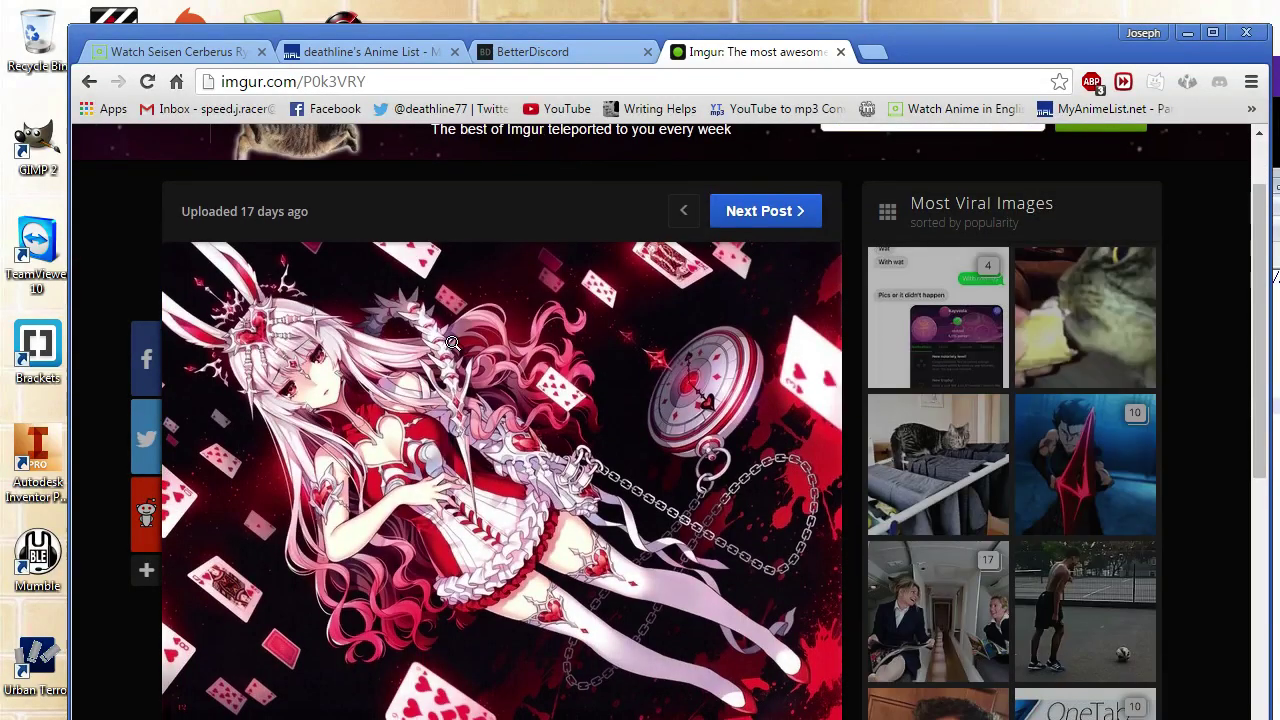
{"action": "scroll", "coordinate": [452, 343], "scroll_direction": "down", "scroll_amount": 1}
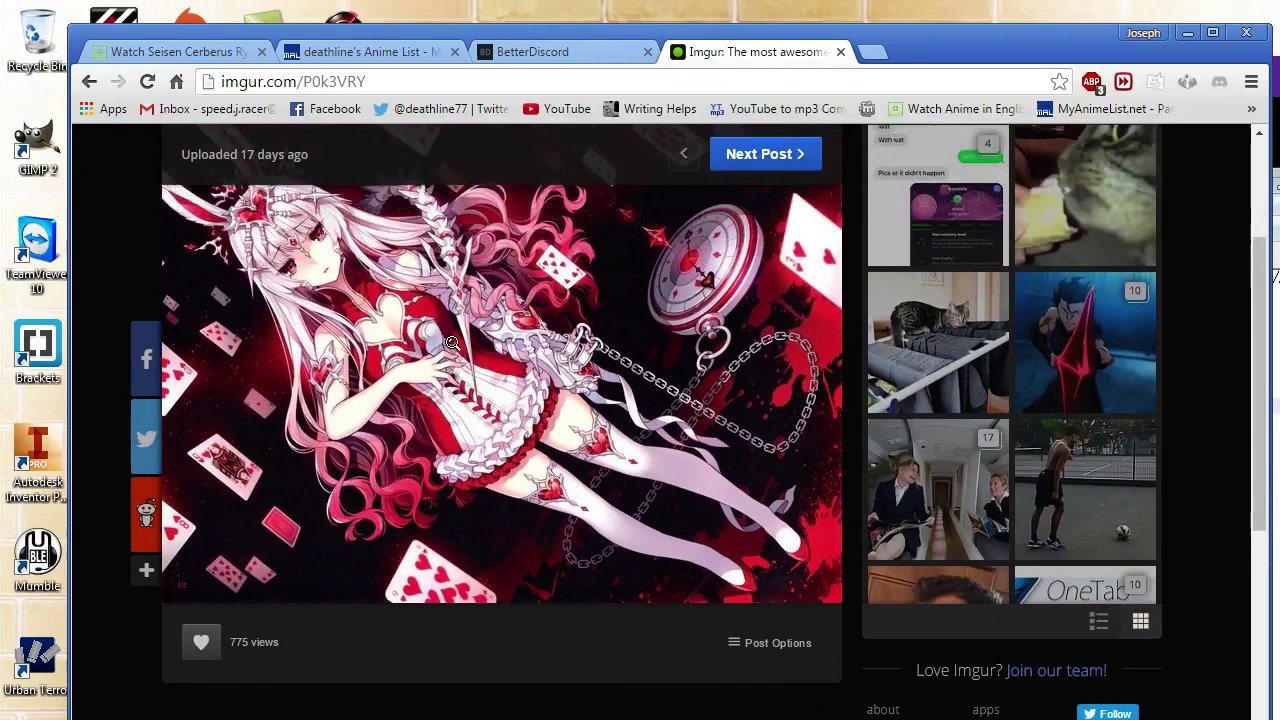
{"action": "scroll", "coordinate": [455, 344], "scroll_direction": "up", "scroll_amount": 1}
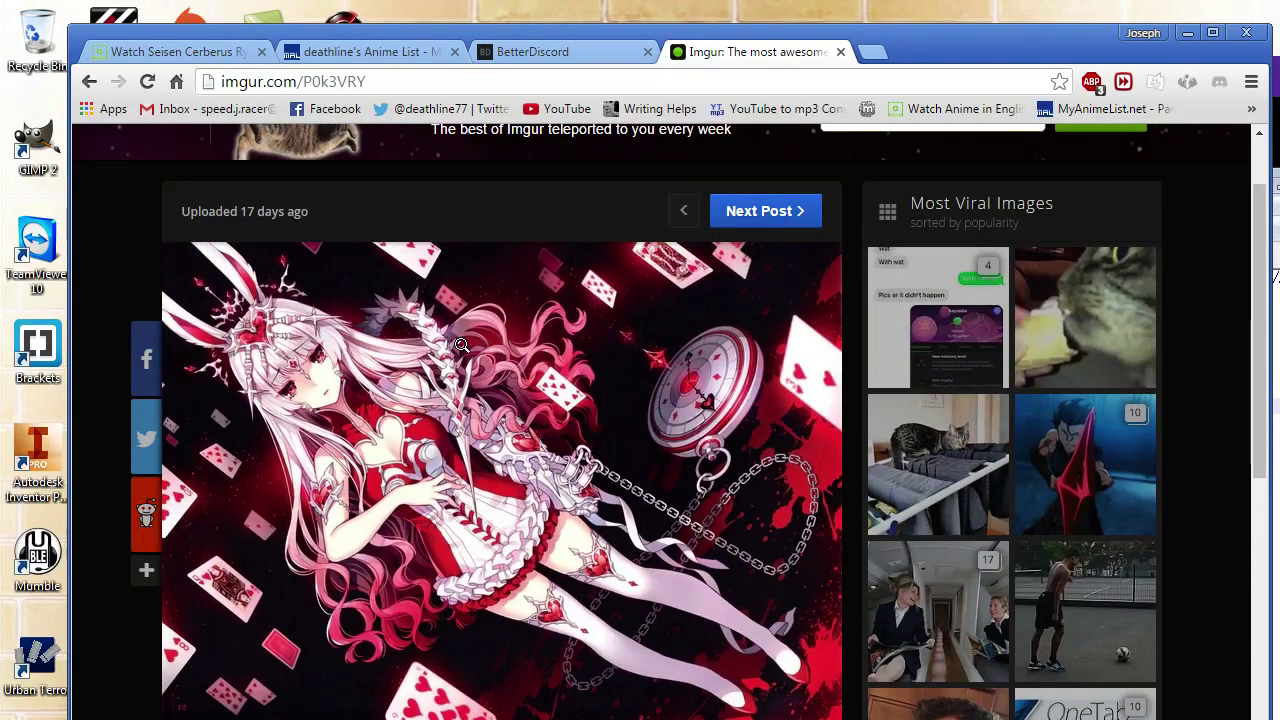
{"action": "scroll", "coordinate": [500, 344], "scroll_direction": "down", "scroll_amount": 1}
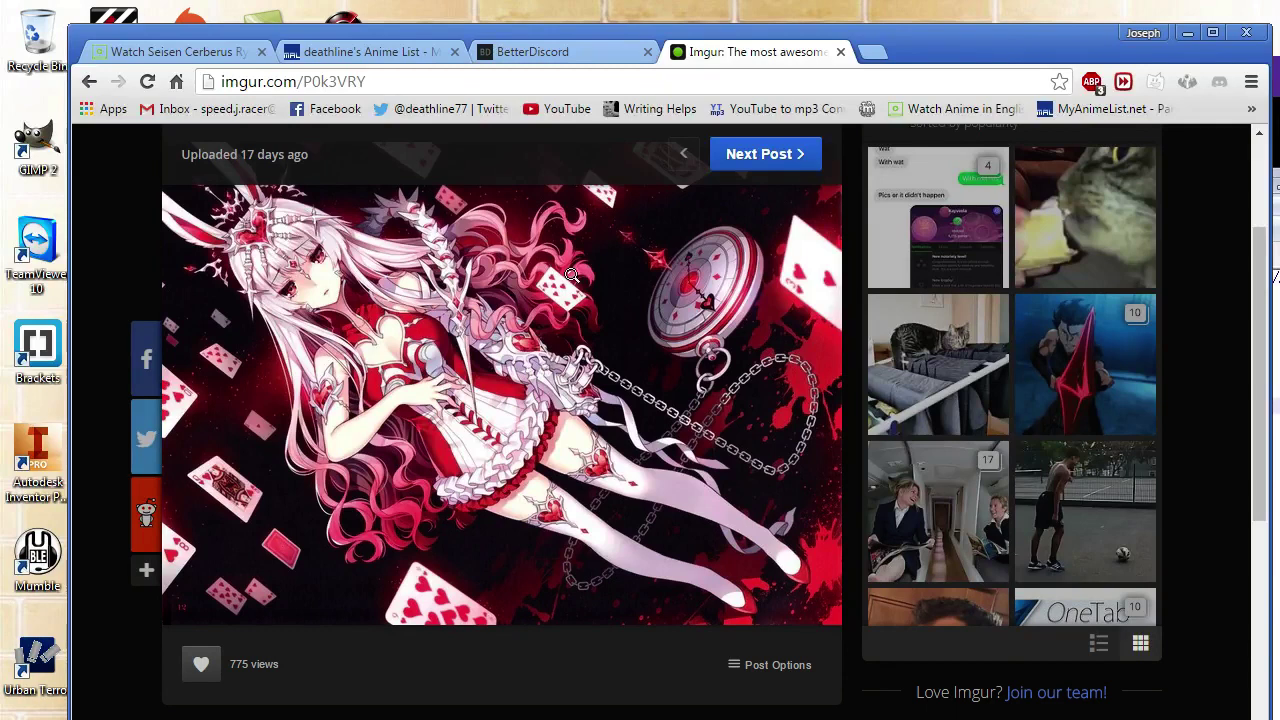
- Reposition the Notepad++ window over the browser and copy the imgur.com/P0k3VRY page address
{"action": "left_click", "coordinate": [470, 85]}
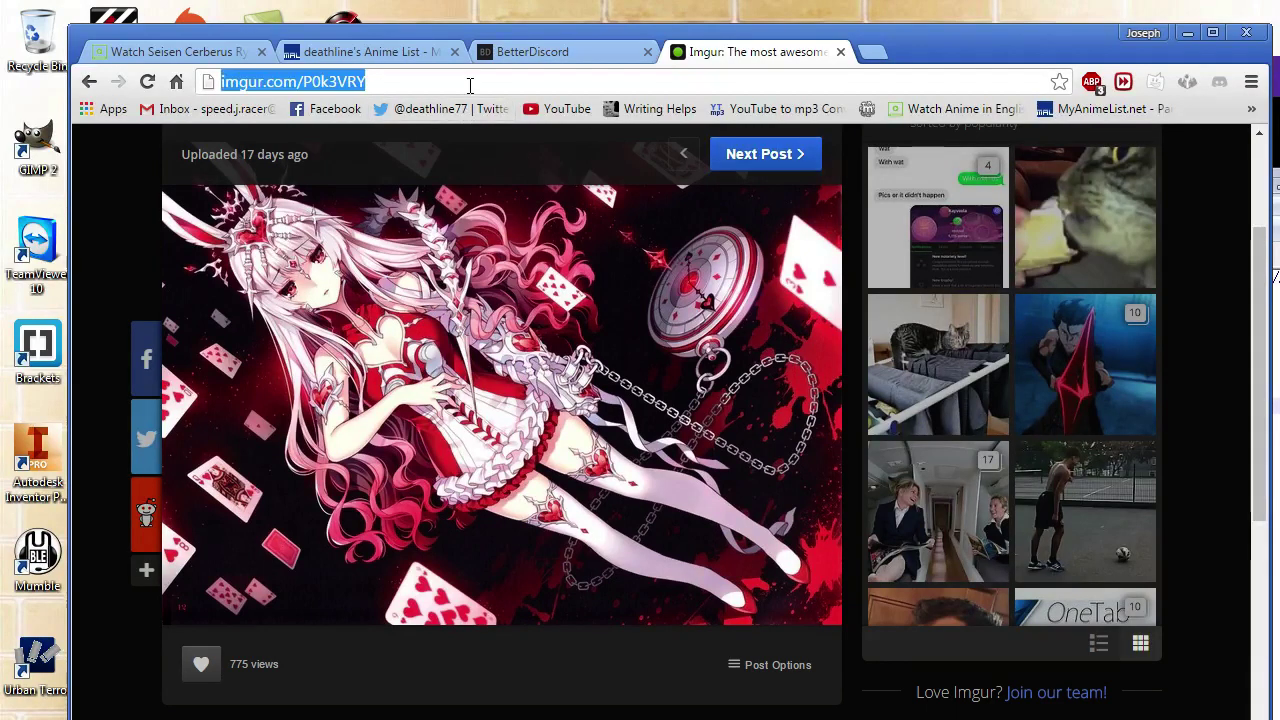
{"action": "left_click", "coordinate": [1276, 206]}
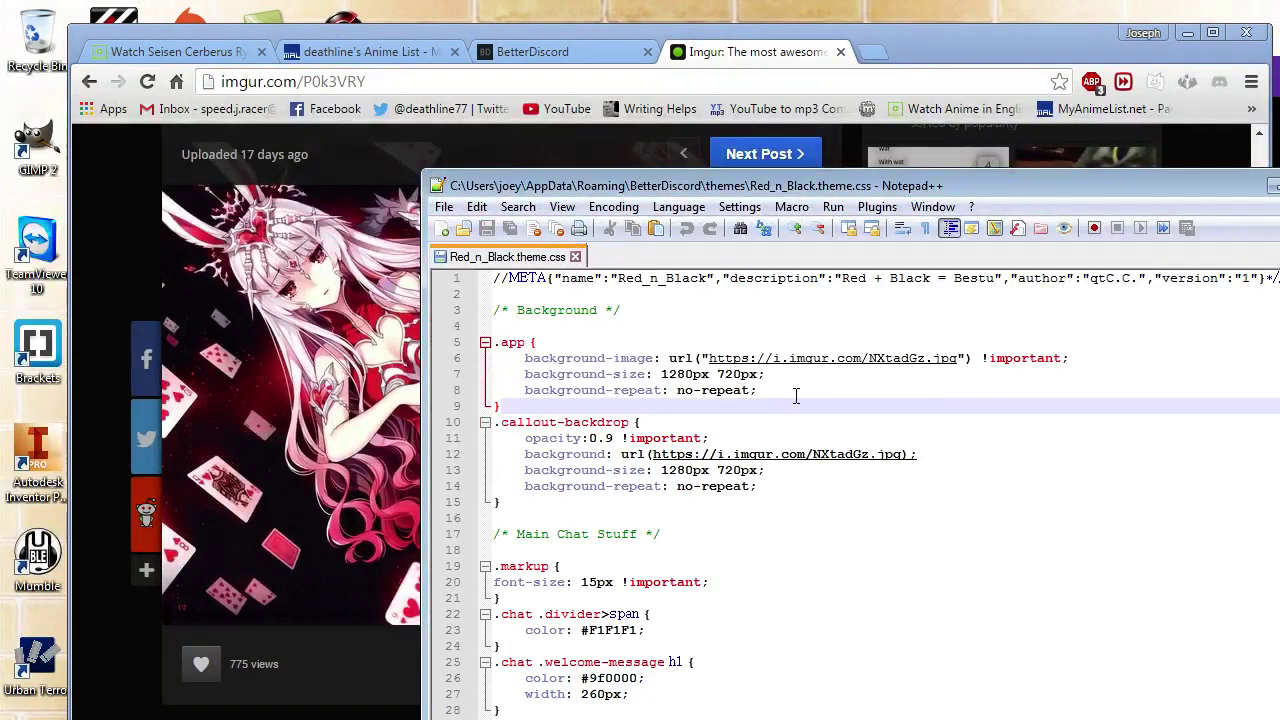
{"action": "left_click_drag", "start_coordinate": [1020, 186], "coordinate": [890, 153]}
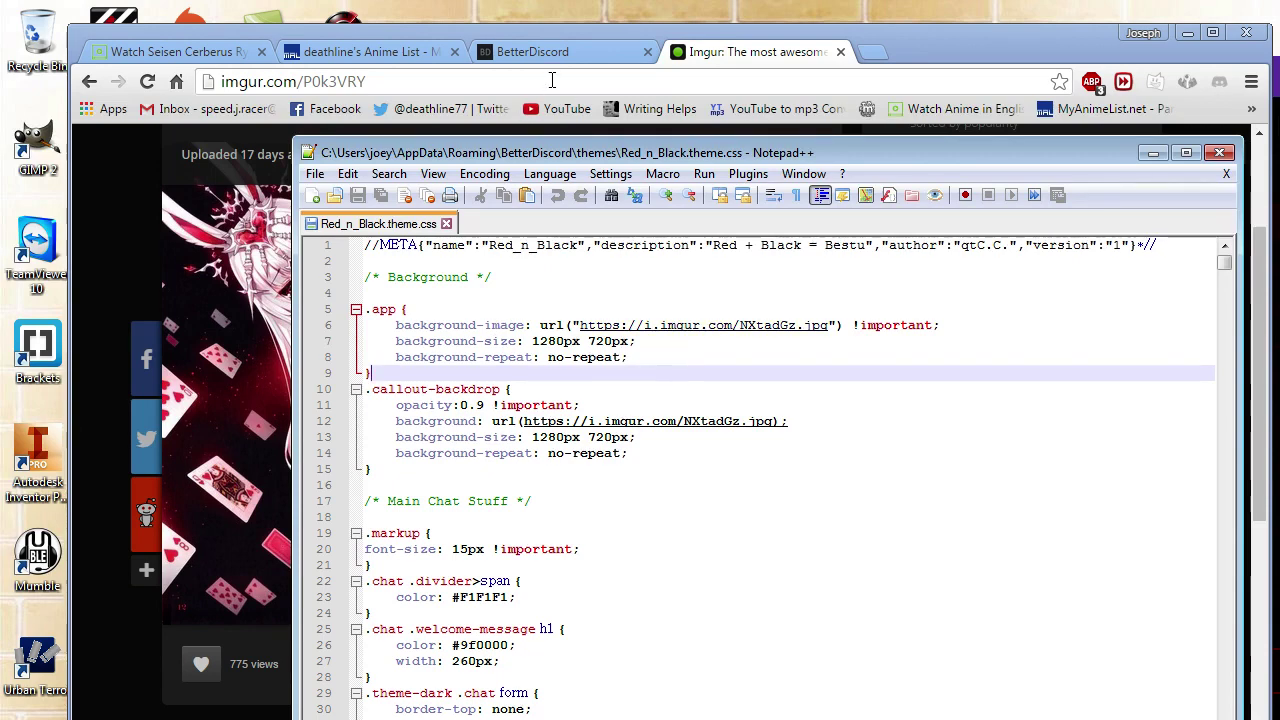
{"action": "left_click", "coordinate": [551, 80]}
{"action": "triple_click", "coordinate": [552, 81]}
{"action": "key", "text": "ctrl+c"}
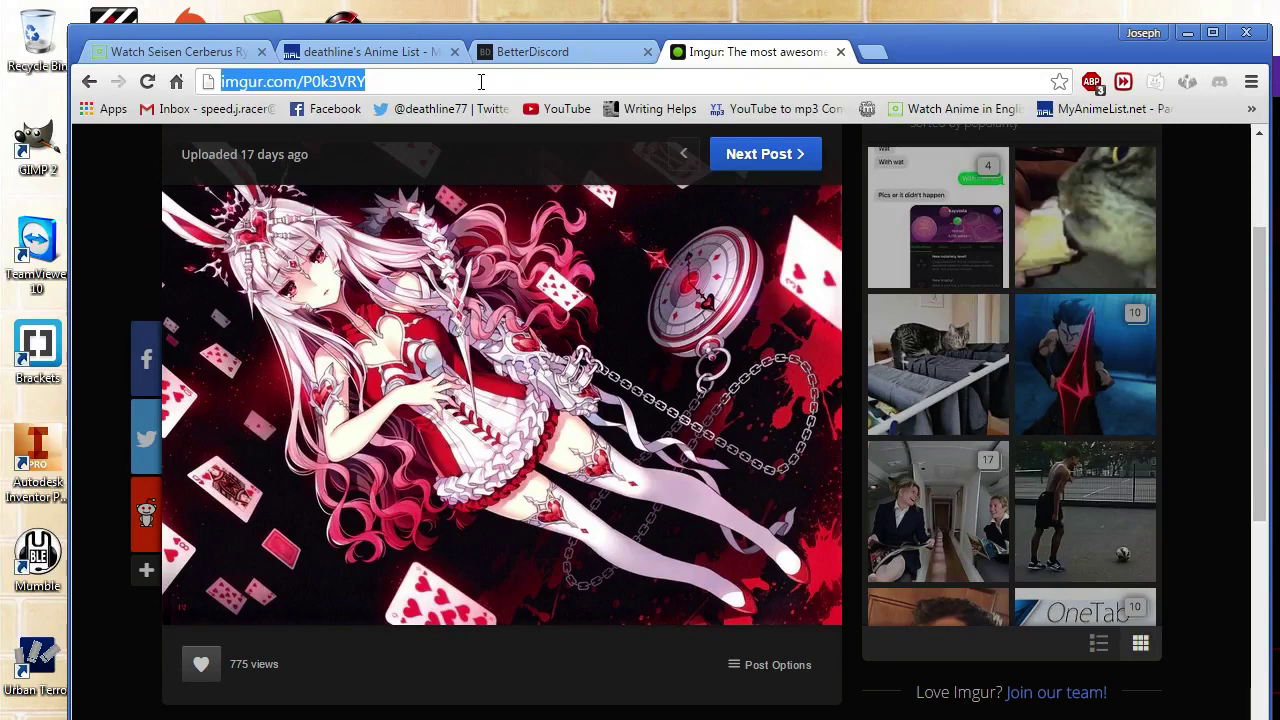
{"action": "key", "text": "alt+Tab"}
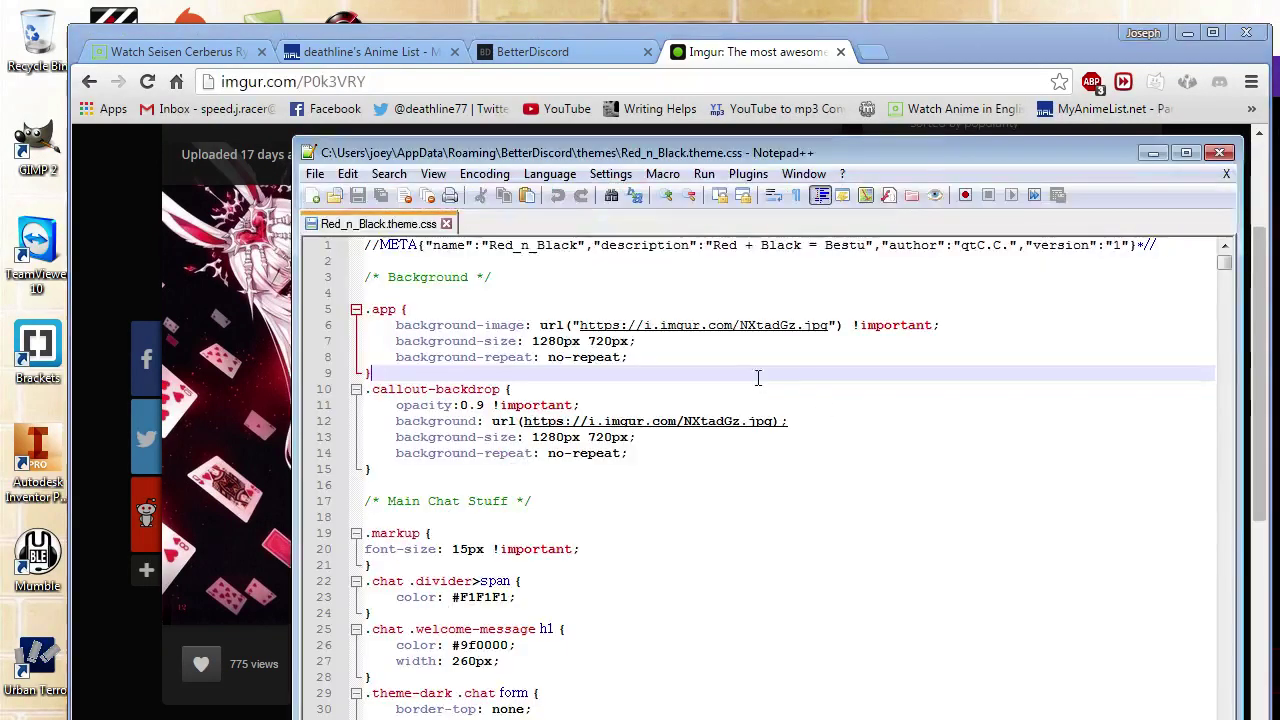
{"action": "left_click_drag", "start_coordinate": [580, 325], "coordinate": [830, 325]}
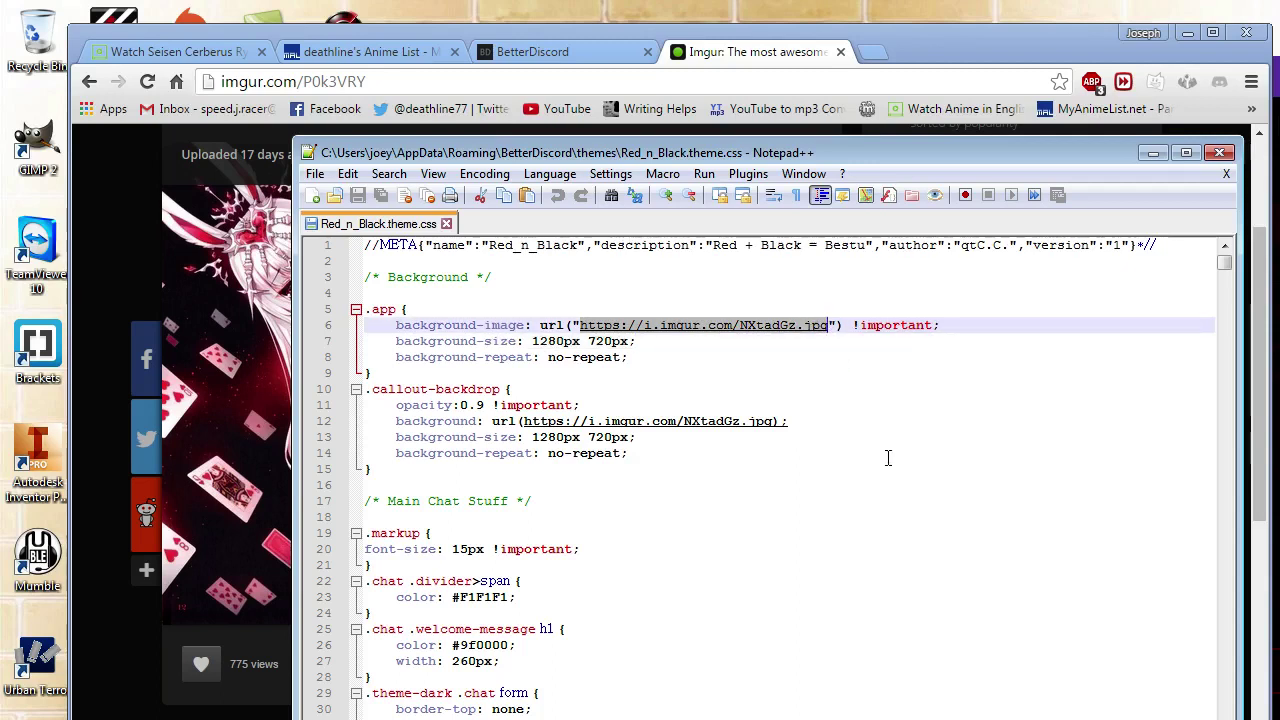
{"action": "key", "text": "ctrl+v"}
{"action": "left_click", "coordinate": [852, 421]}
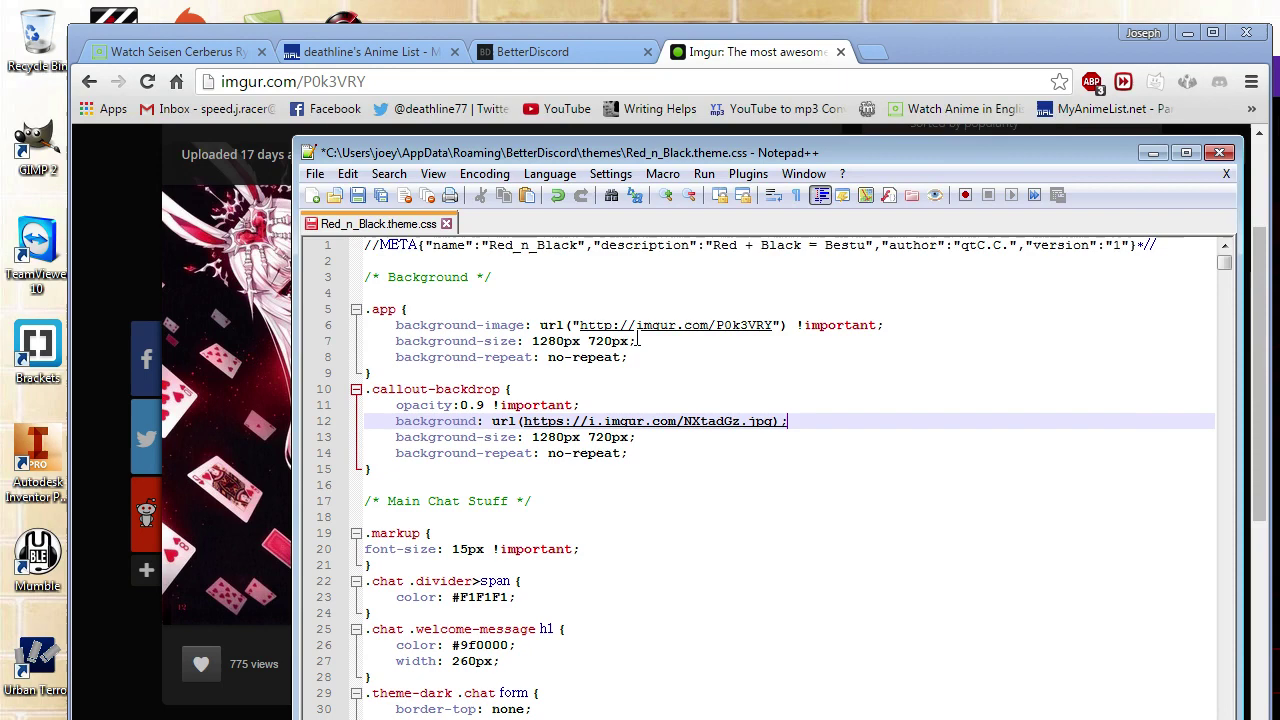
- Change the .app background-image URL from http to https in Red_n_Black.theme.css and save the file
{"action": "left_click", "coordinate": [612, 327]}
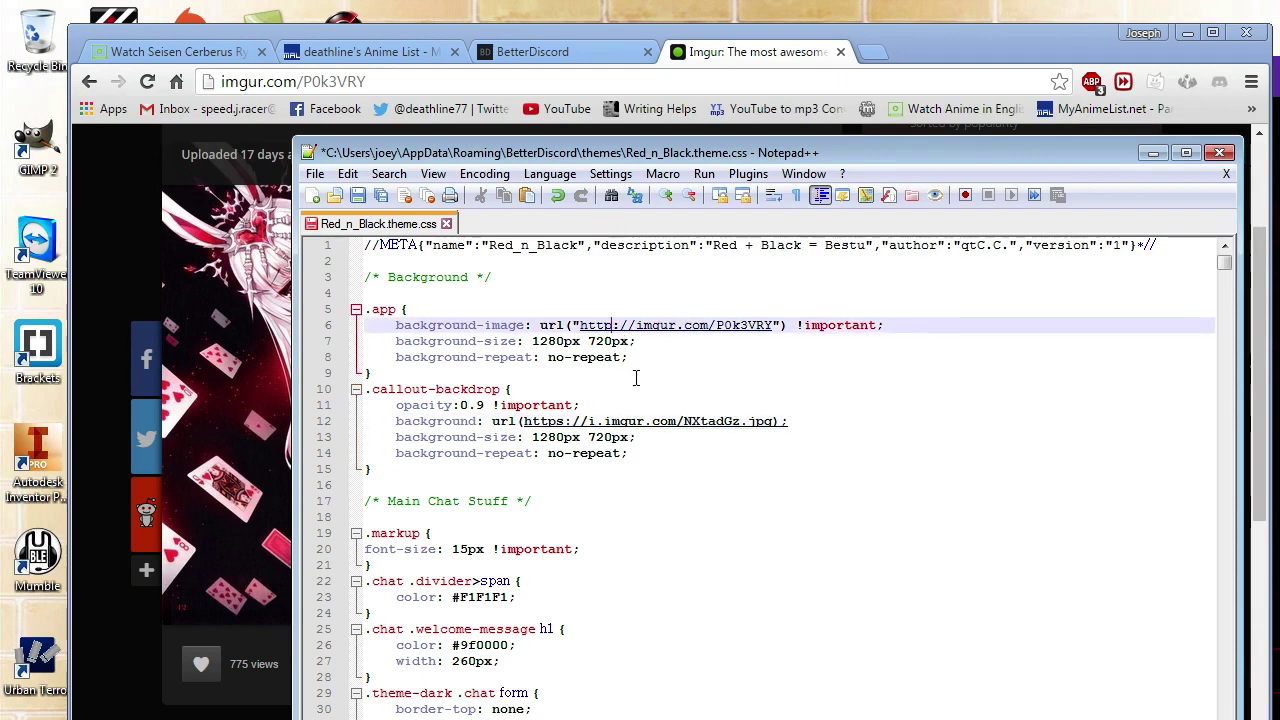
{"action": "type", "text": "s"}
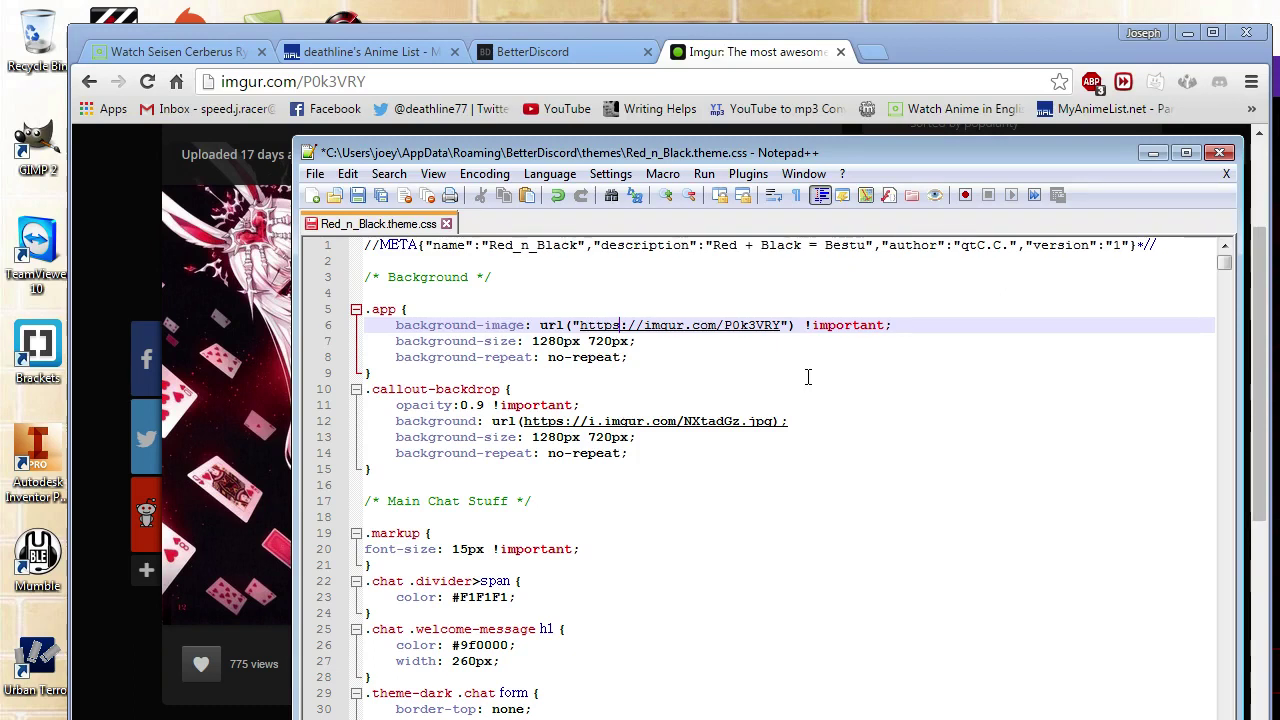
{"action": "left_click_drag", "start_coordinate": [924, 154], "coordinate": [915, 145]}
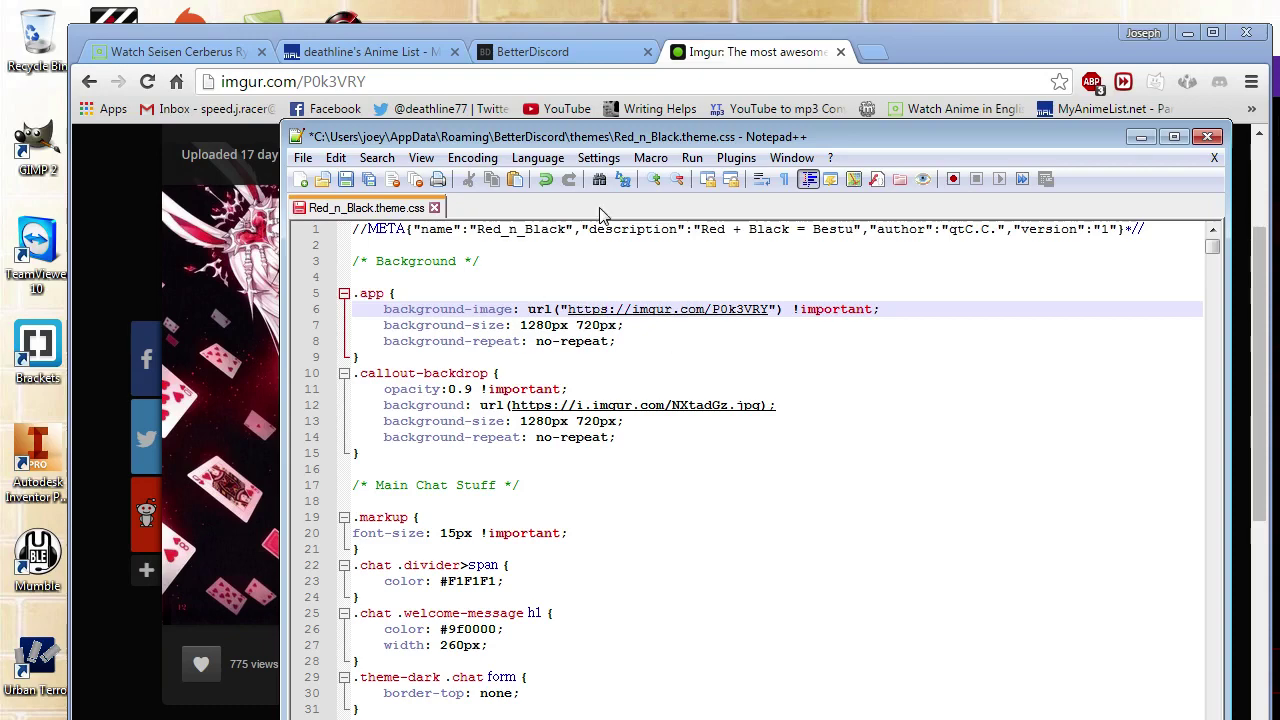
{"action": "left_click", "coordinate": [302, 158]}
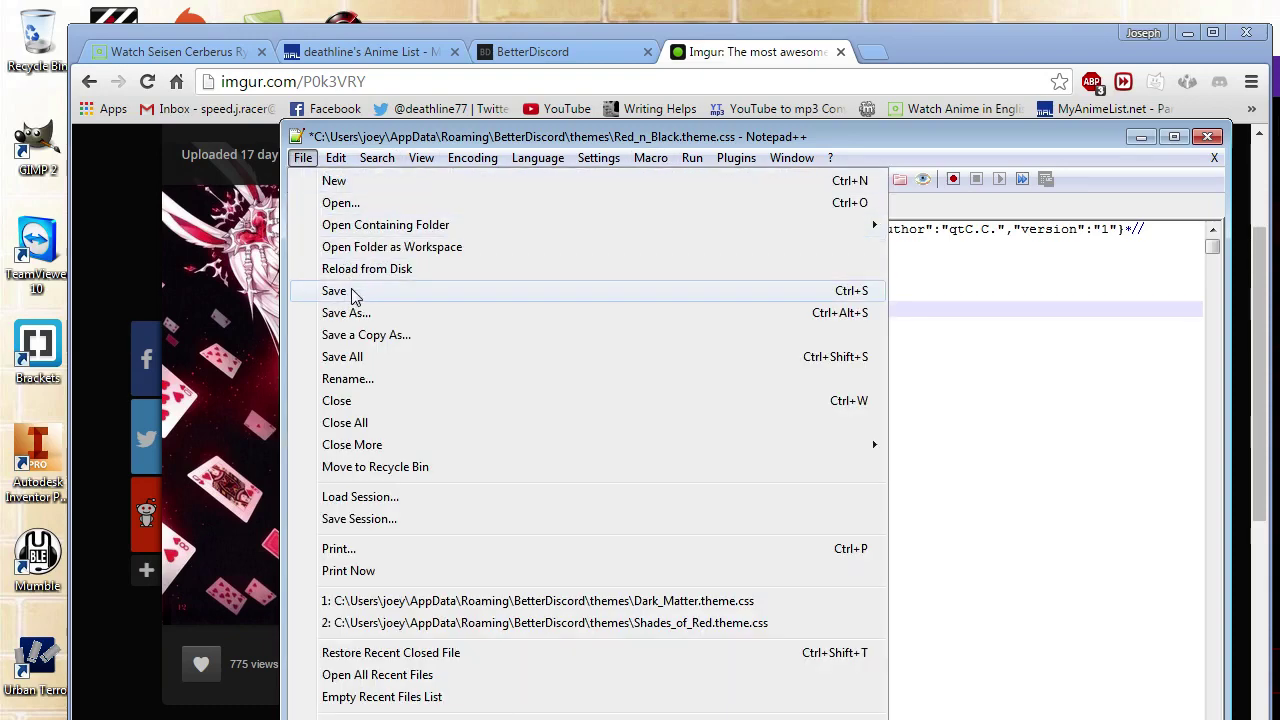
{"action": "left_click", "coordinate": [354, 296]}
- Switch to Discord and open the Team Huge Plays server to check the theme's background
{"action": "key", "text": "alt+Tab"}
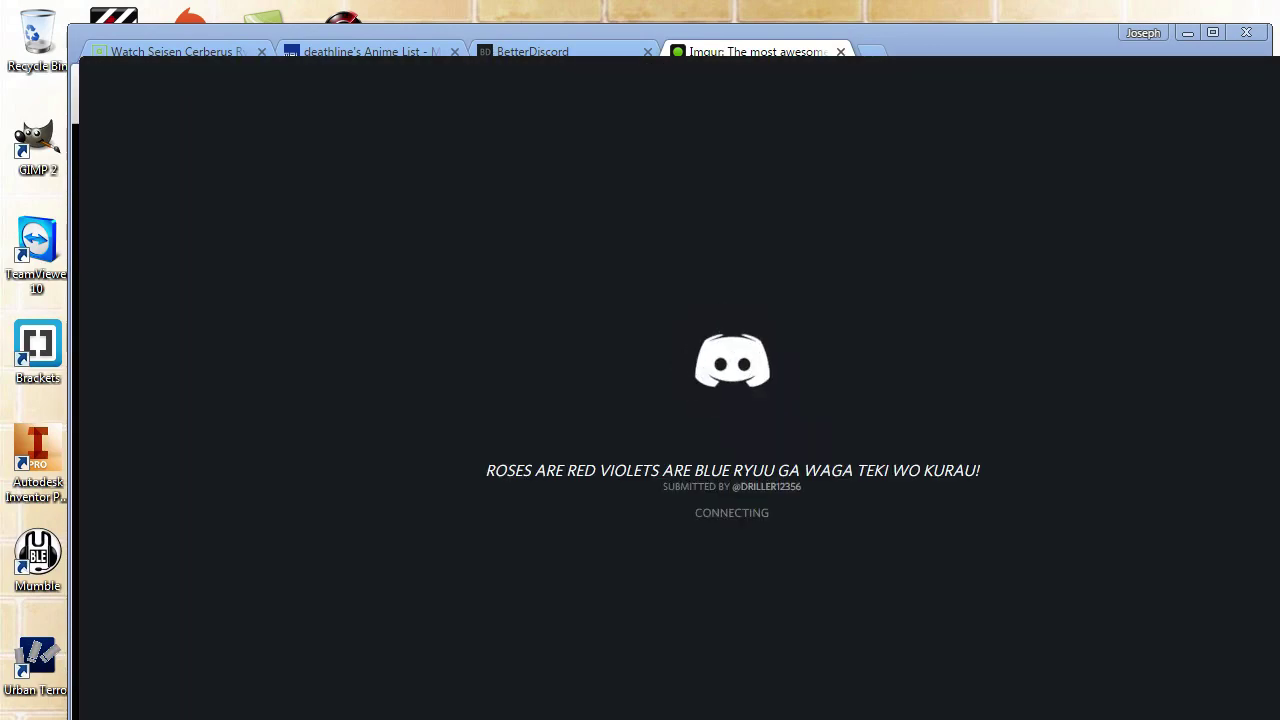
{"action": "scroll", "coordinate": [1135, 411], "scroll_direction": "down", "scroll_amount": 6}
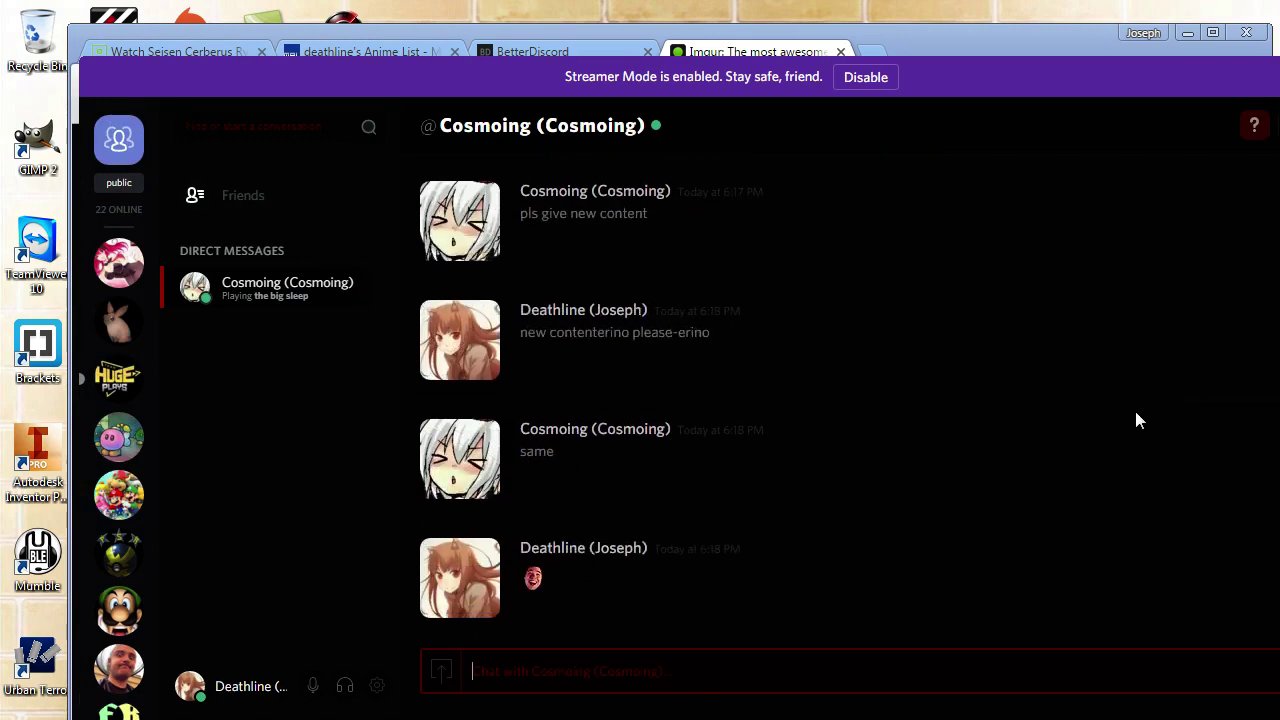
{"action": "left_click", "coordinate": [118, 378]}
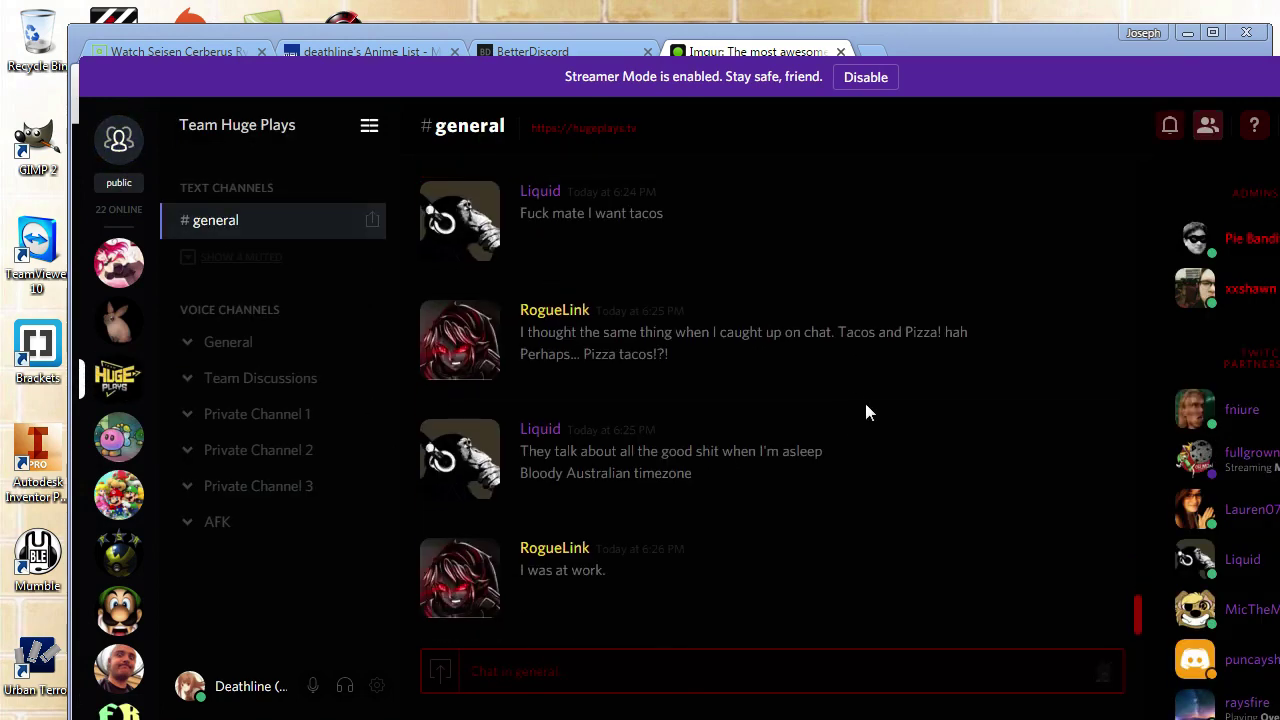
{"action": "left_click", "coordinate": [790, 719]}
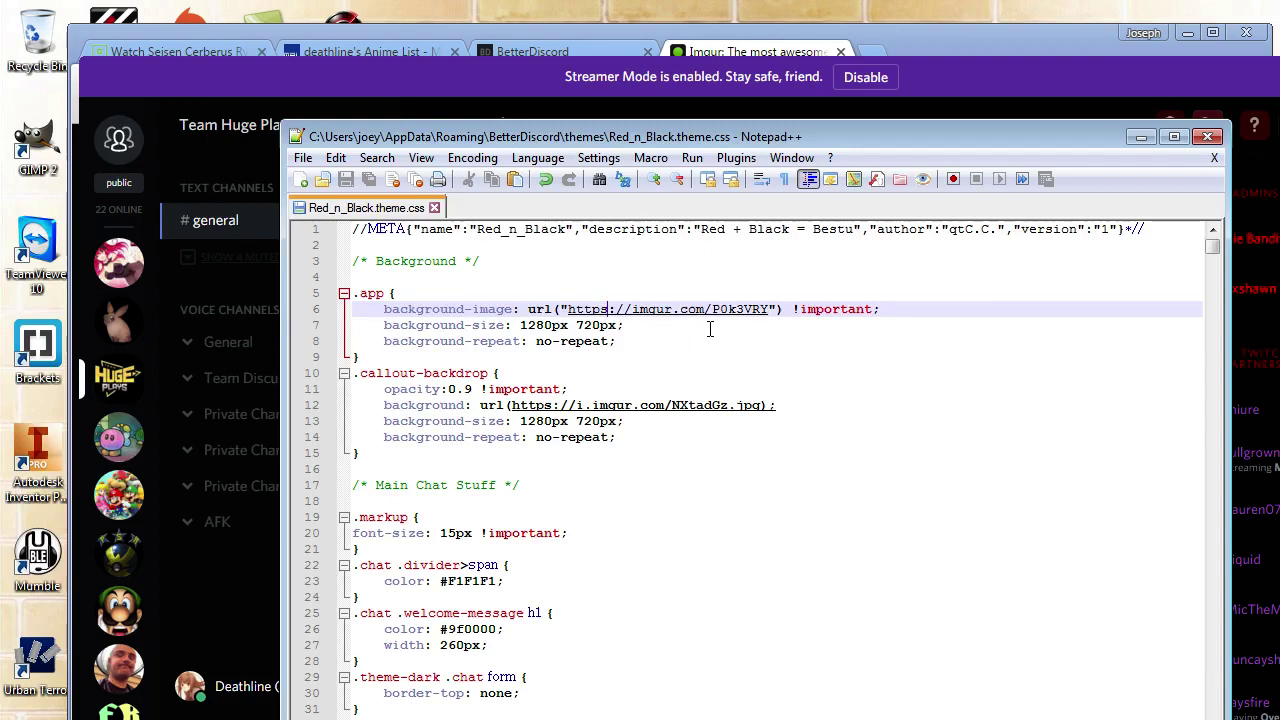
{"action": "left_click", "coordinate": [767, 311]}
{"action": "type", "text": ".jpg"}
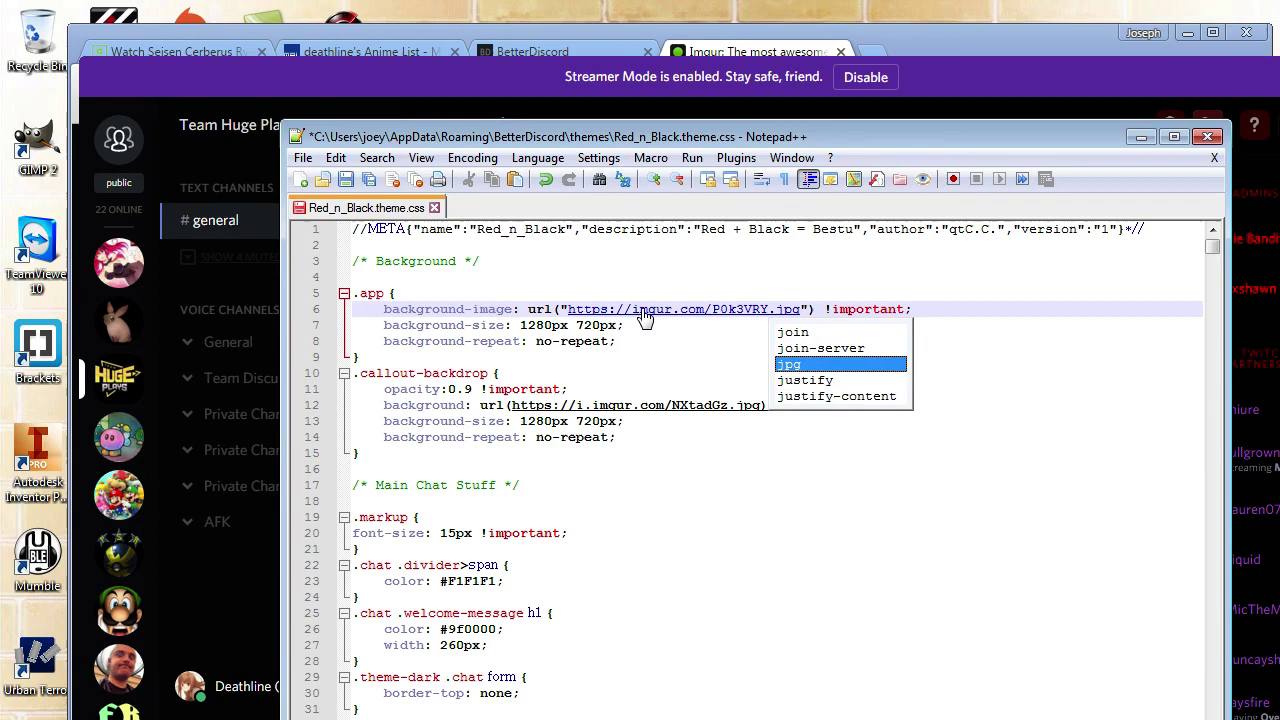
{"action": "left_click", "coordinate": [671, 343]}
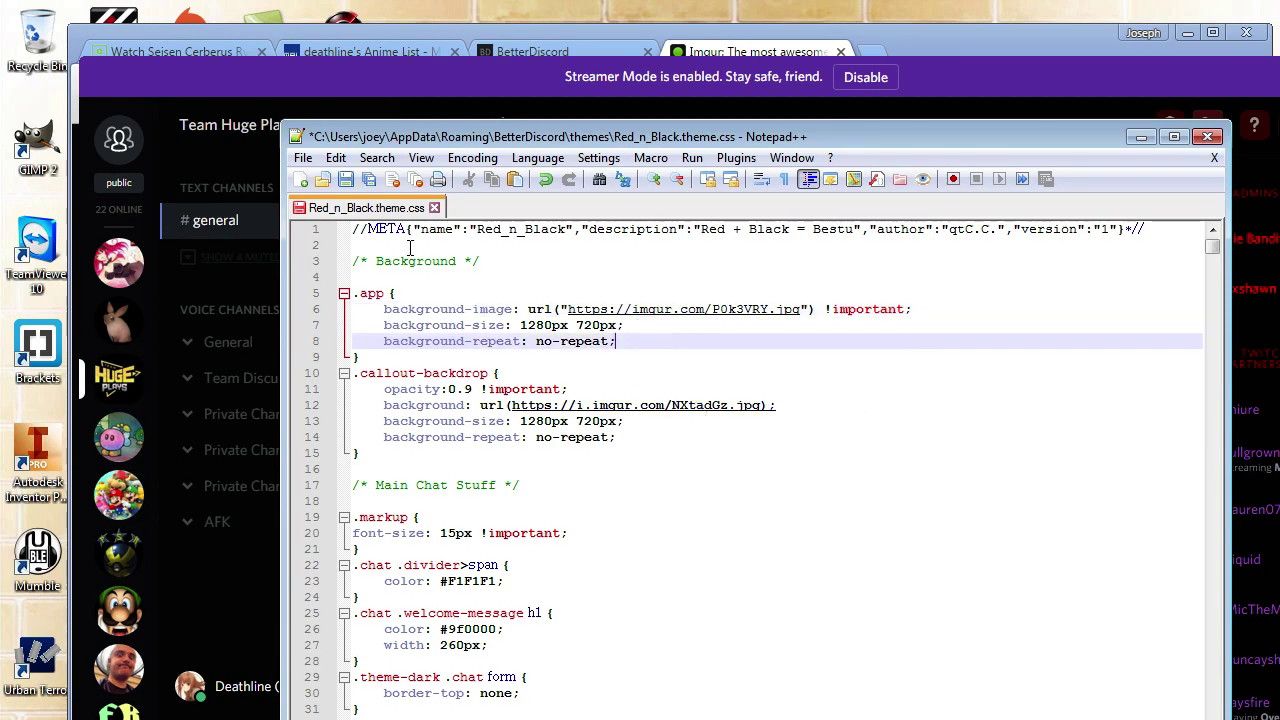
{"action": "left_click", "coordinate": [305, 159]}
{"action": "mouse_move", "coordinate": [302, 158]}
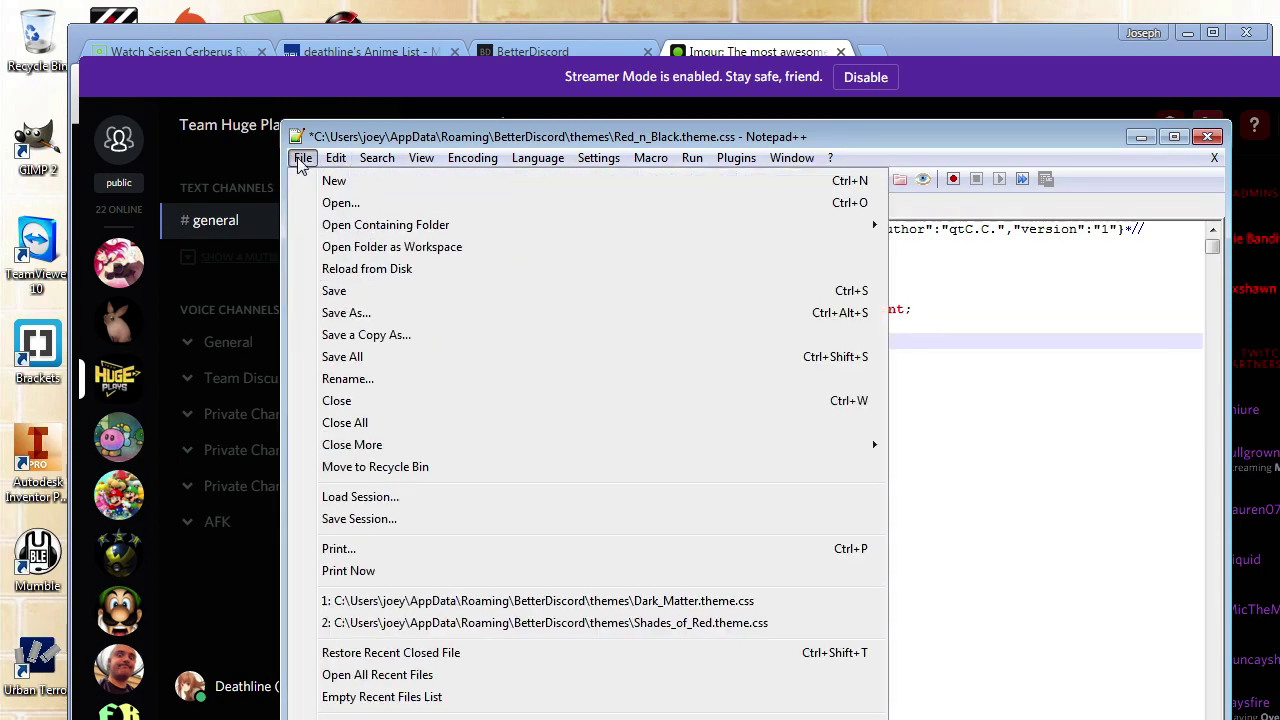
{"action": "left_click", "coordinate": [354, 289]}
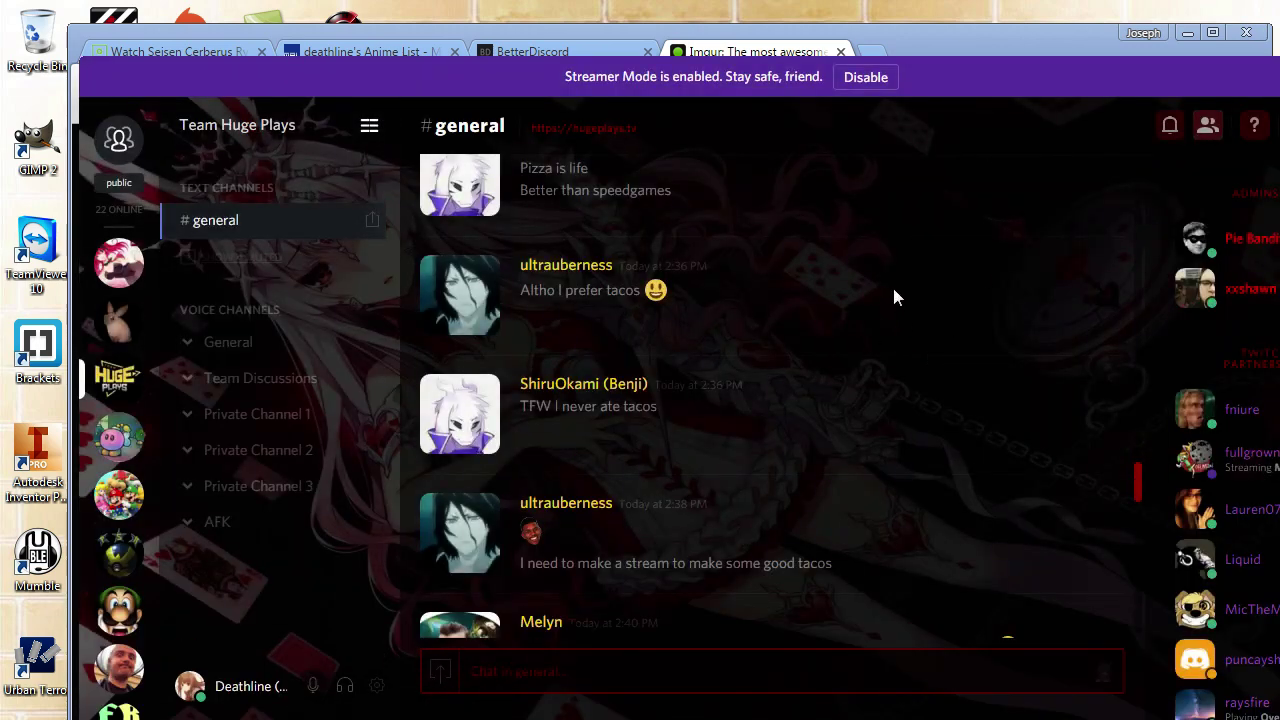
- Examine the card-themed background behind the general channel in Discord, moving the window for a better view
{"action": "scroll", "coordinate": [905, 325], "scroll_direction": "down", "scroll_amount": 12}
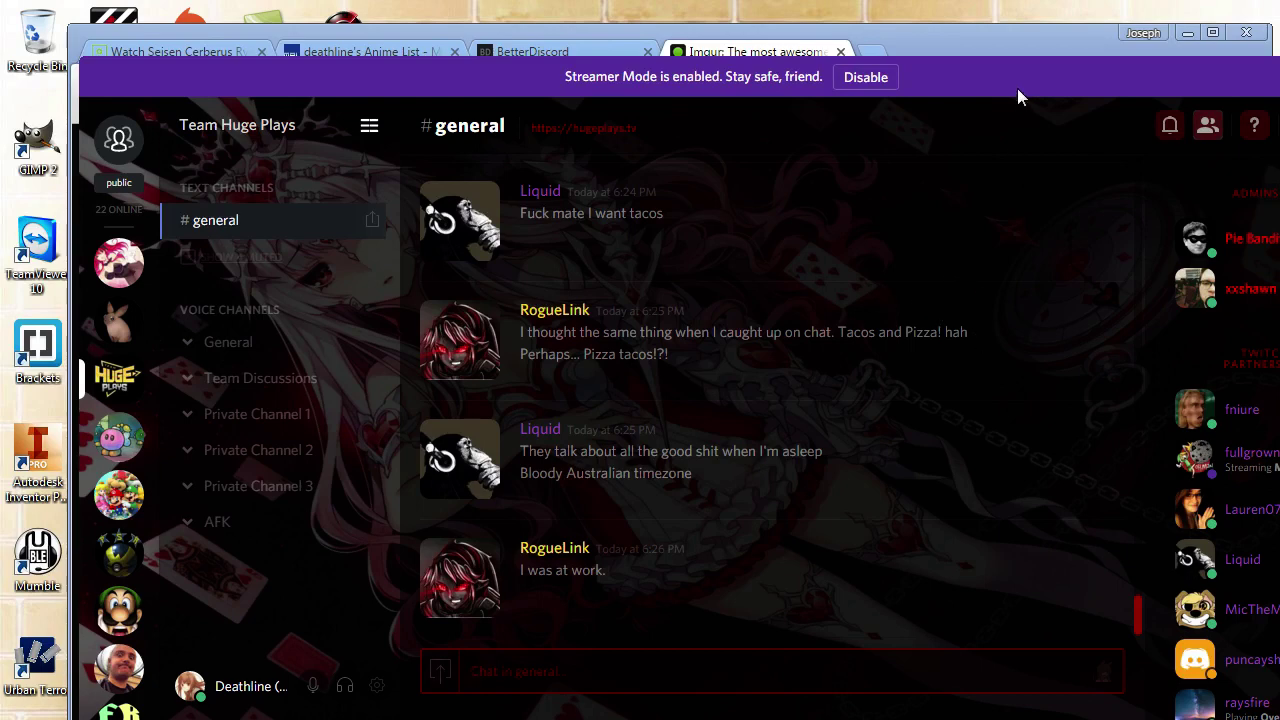
{"action": "left_click_drag", "start_coordinate": [1017, 88], "coordinate": [1042, 43]}
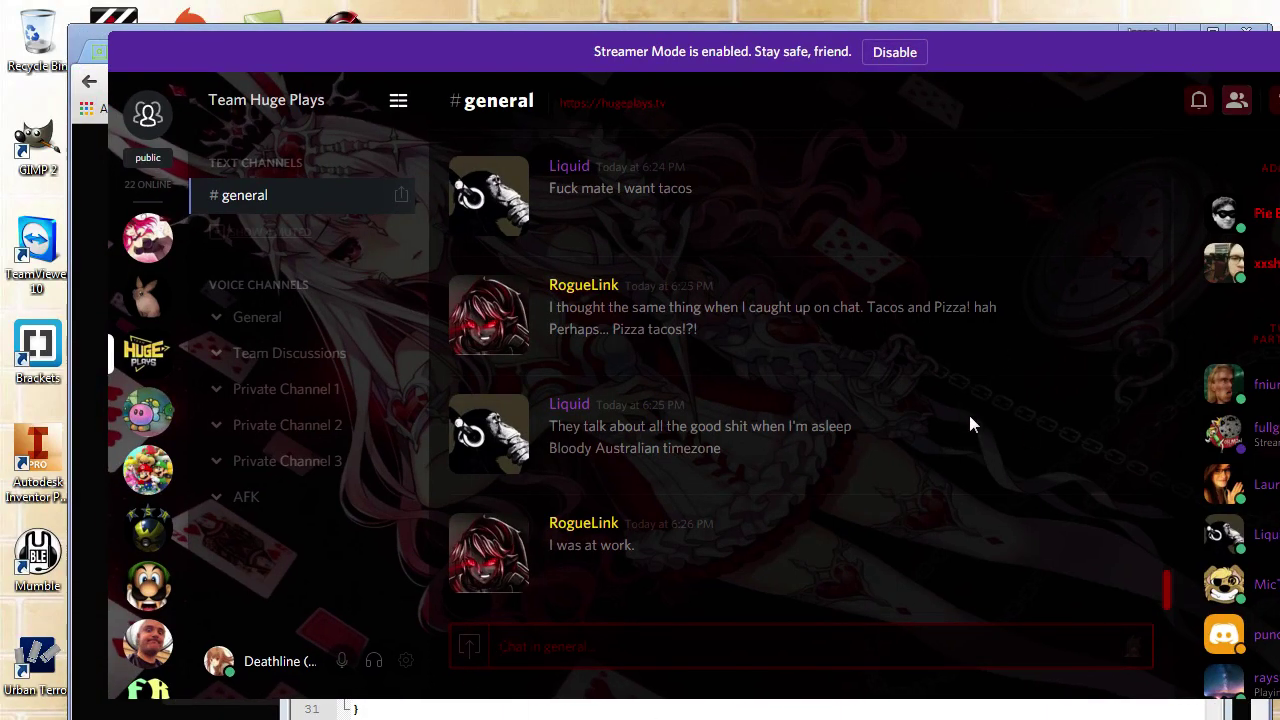
{"action": "left_click", "coordinate": [1032, 708]}
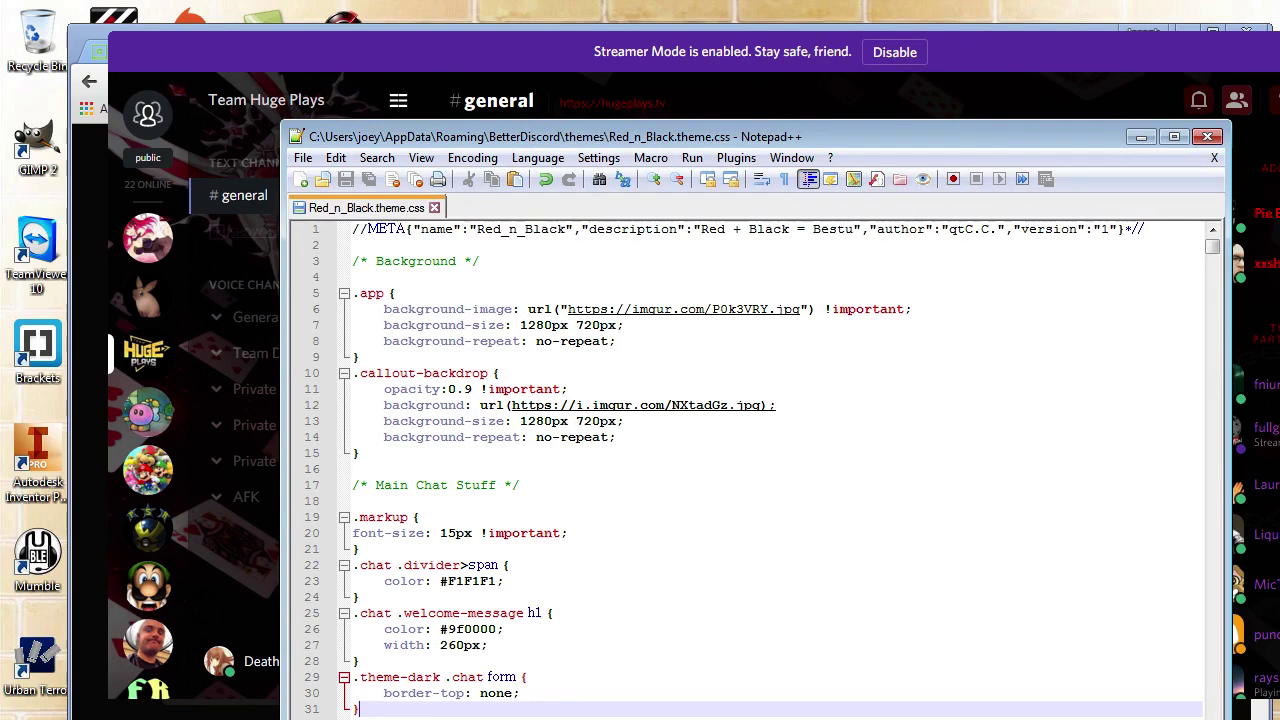
- Switch to the browser and replace the image code in the Imgur page address to load imgur.com/NXtadGz
{"action": "key", "text": "alt+Tab"}
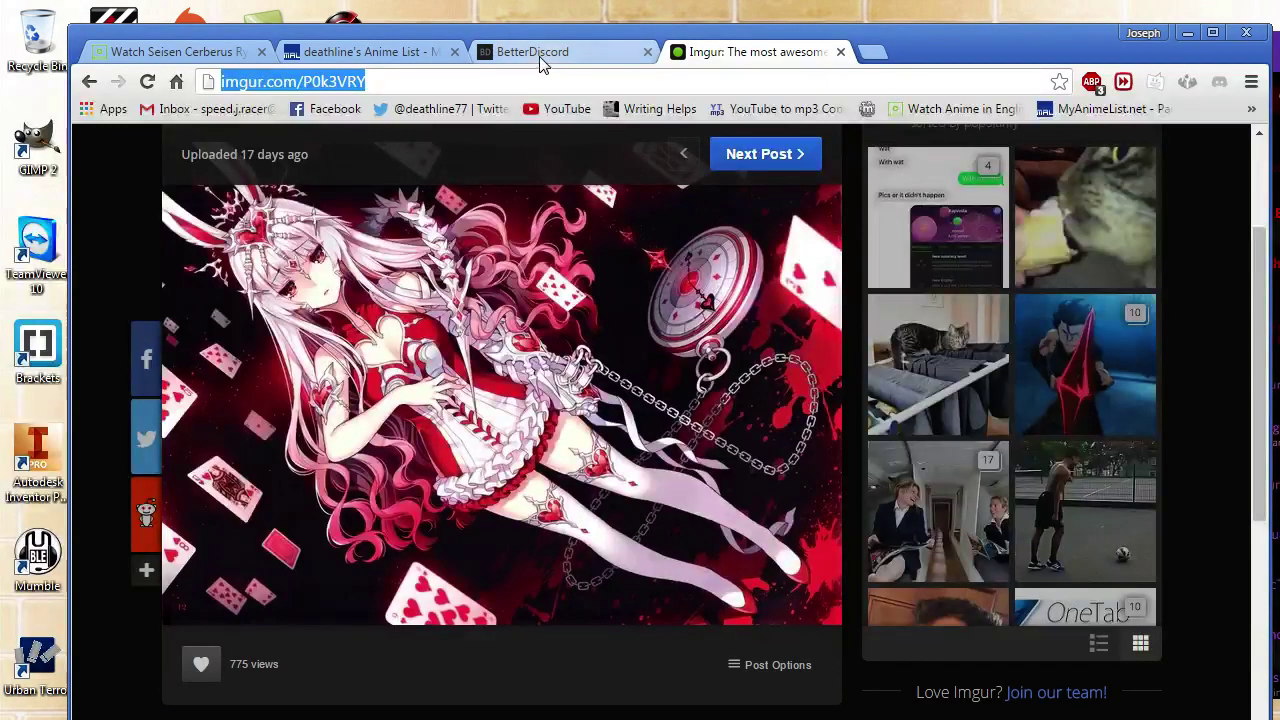
{"action": "left_click", "coordinate": [550, 63]}
{"action": "left_click", "coordinate": [688, 58]}
{"action": "double_click", "coordinate": [688, 82]}
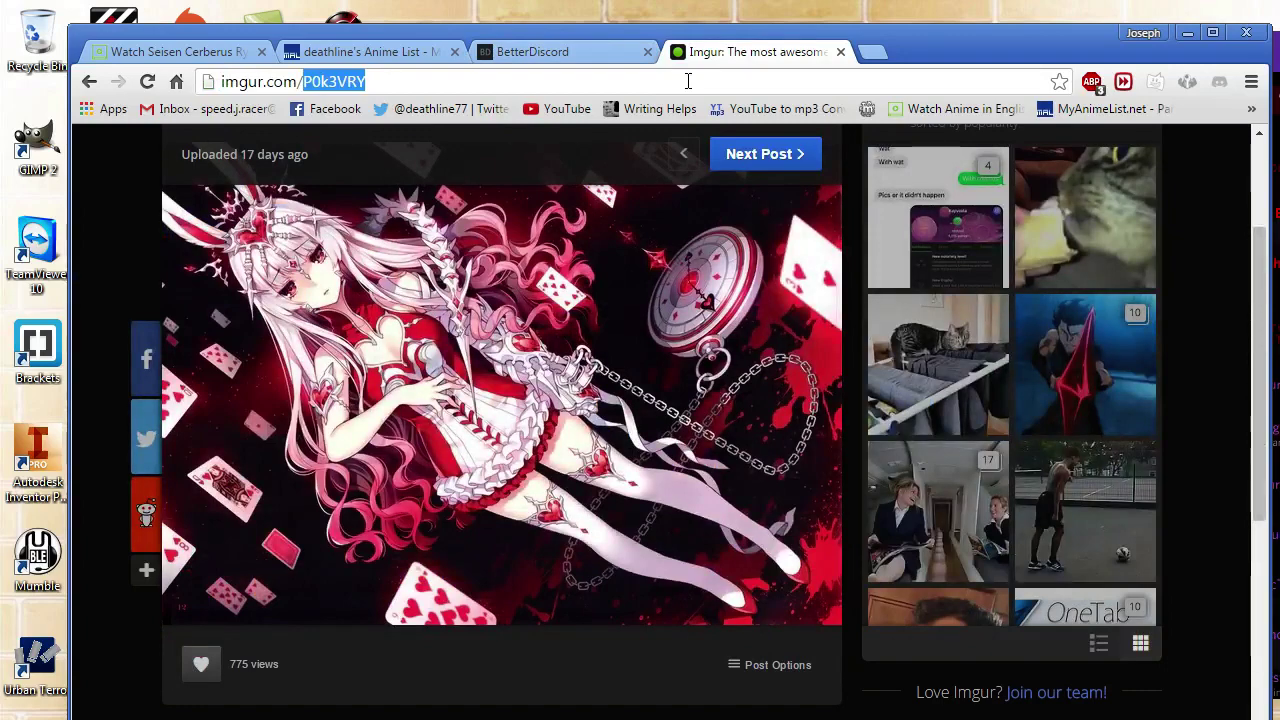
{"action": "type", "text": "p"}
{"action": "key", "text": "BackSpace"}
{"action": "type", "text": "n"}
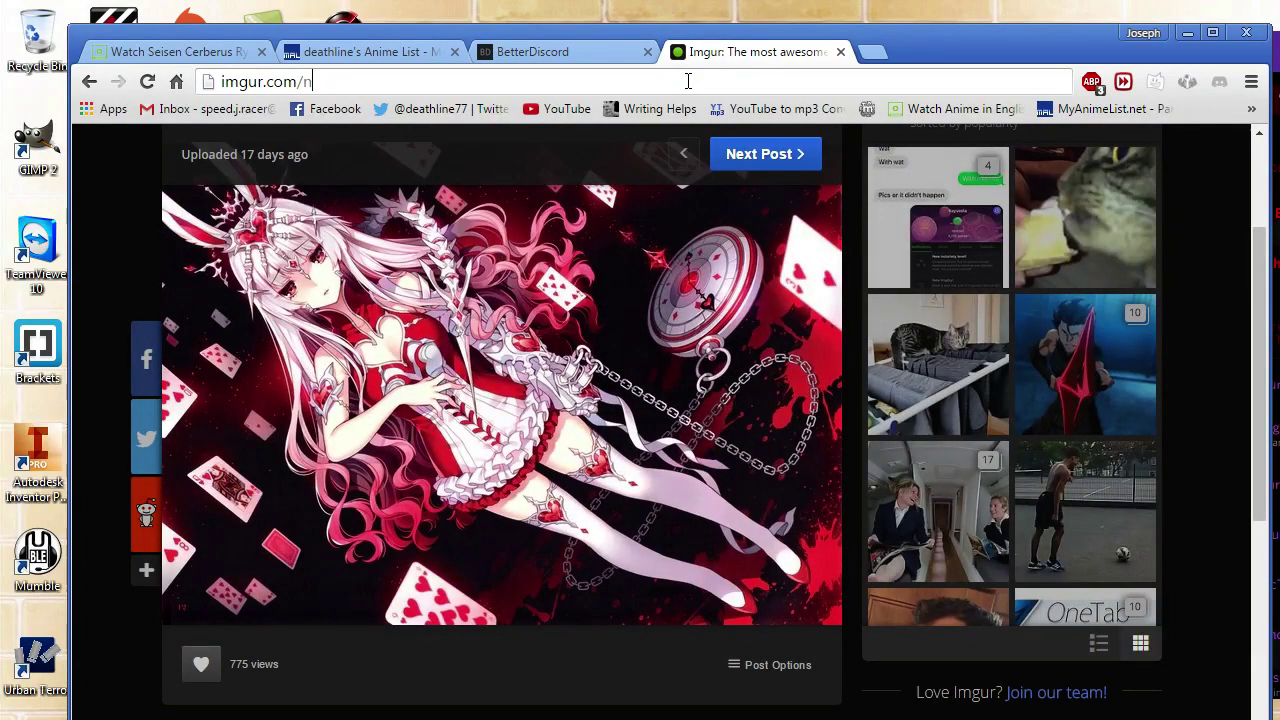
{"action": "key", "text": "Return"}
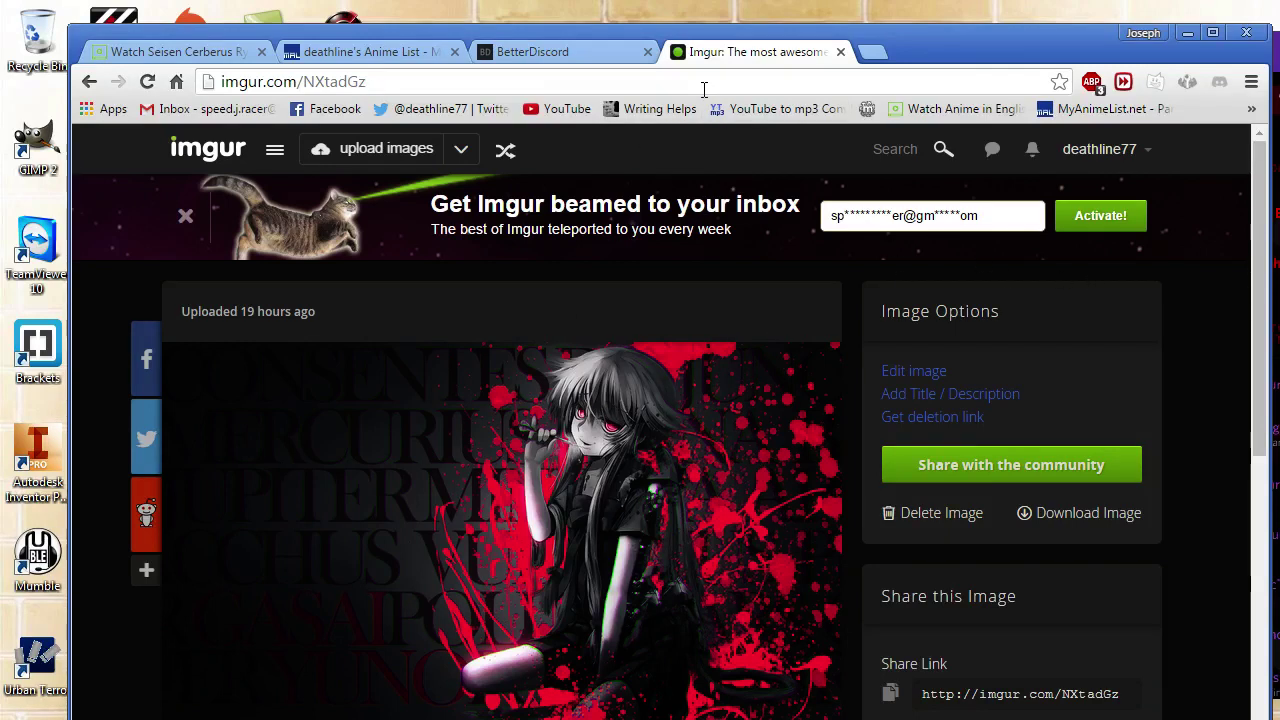
- Copy the imgur.com/NXtadGz page address and return to the theme file in Notepad++
{"action": "left_click", "coordinate": [704, 85]}
{"action": "key", "text": "ctrl+c"}
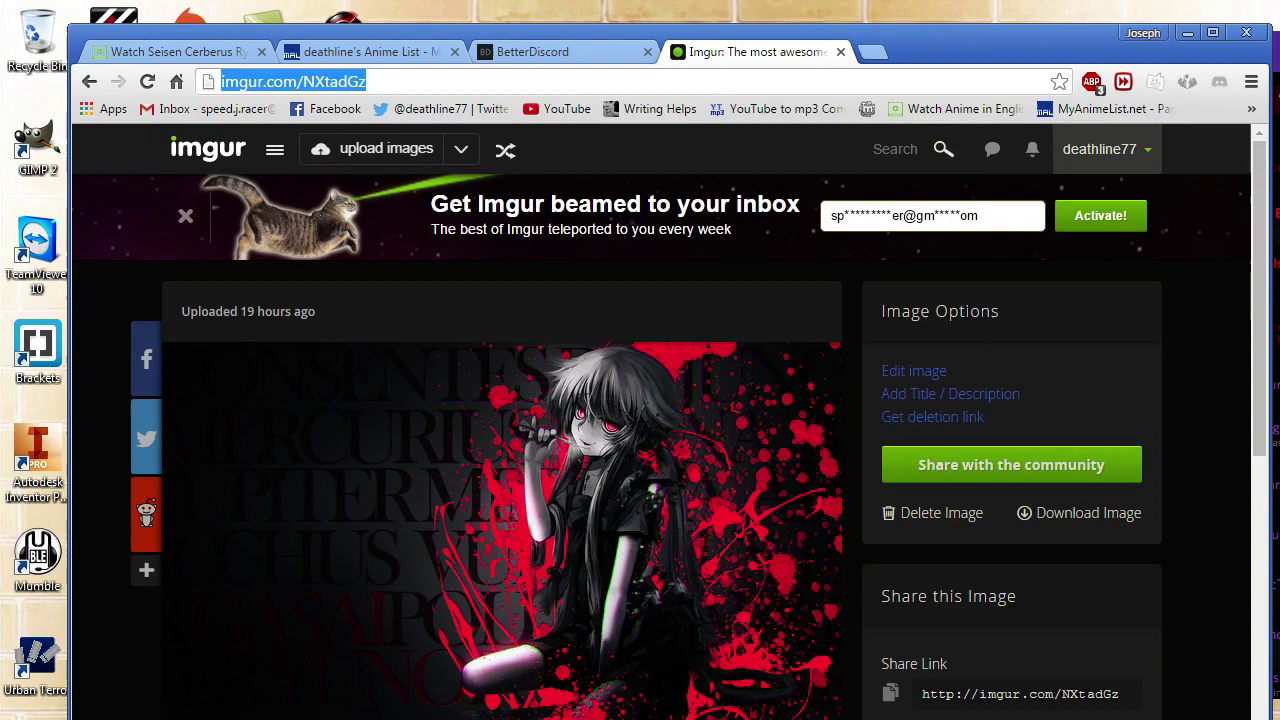
{"action": "left_click", "coordinate": [1276, 178]}
{"action": "key", "text": "alt+Tab"}
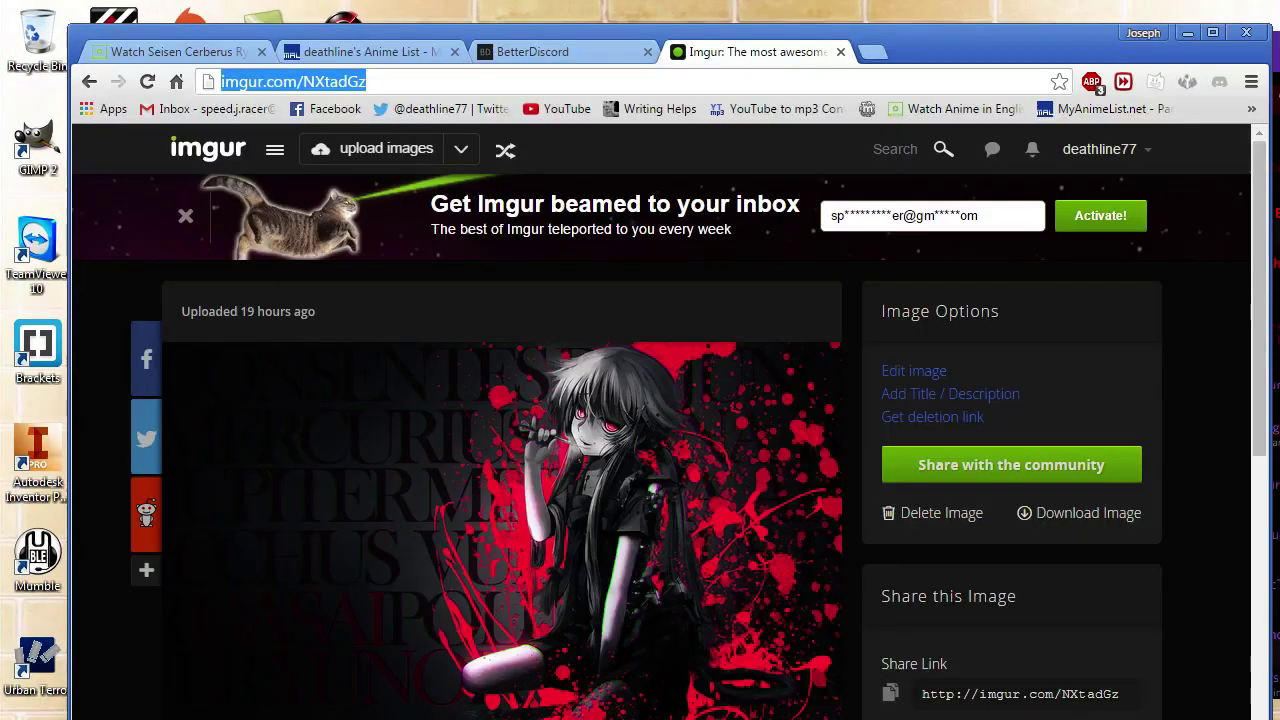
{"action": "key", "text": "alt+Tab"}
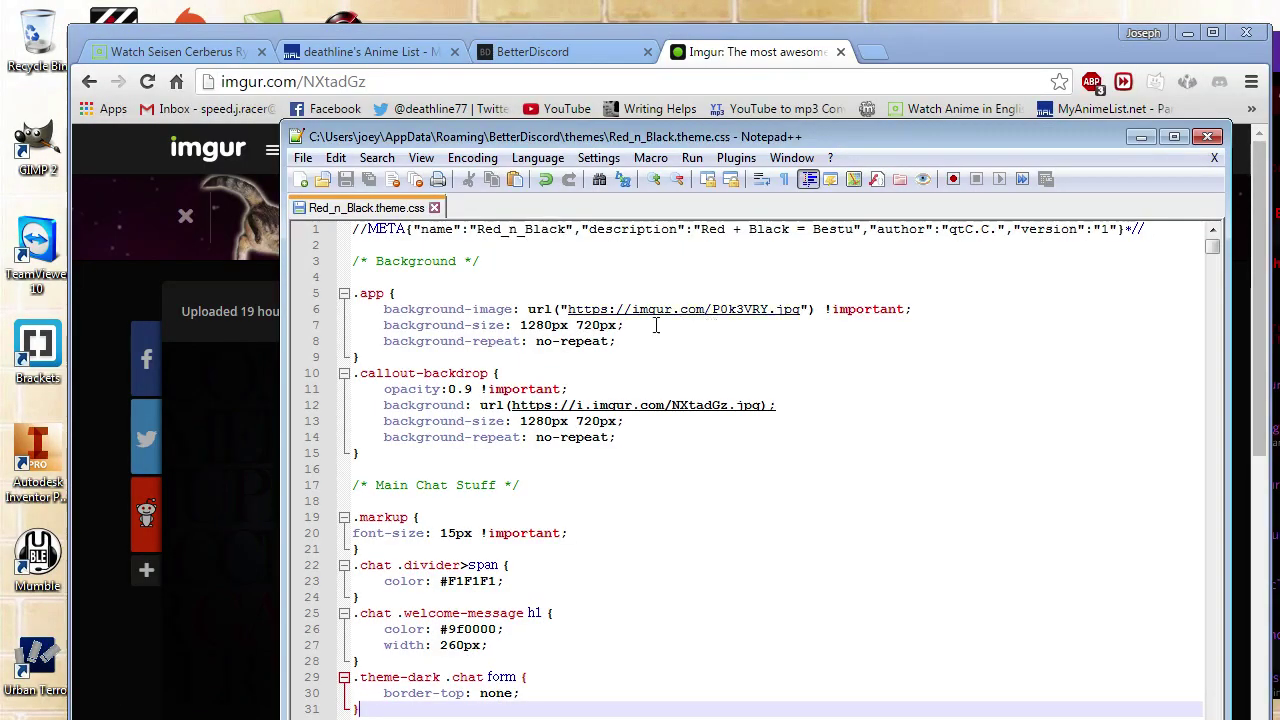
{"action": "left_click_drag", "start_coordinate": [566, 310], "coordinate": [801, 302]}
{"action": "key", "text": "ctrl+v"}
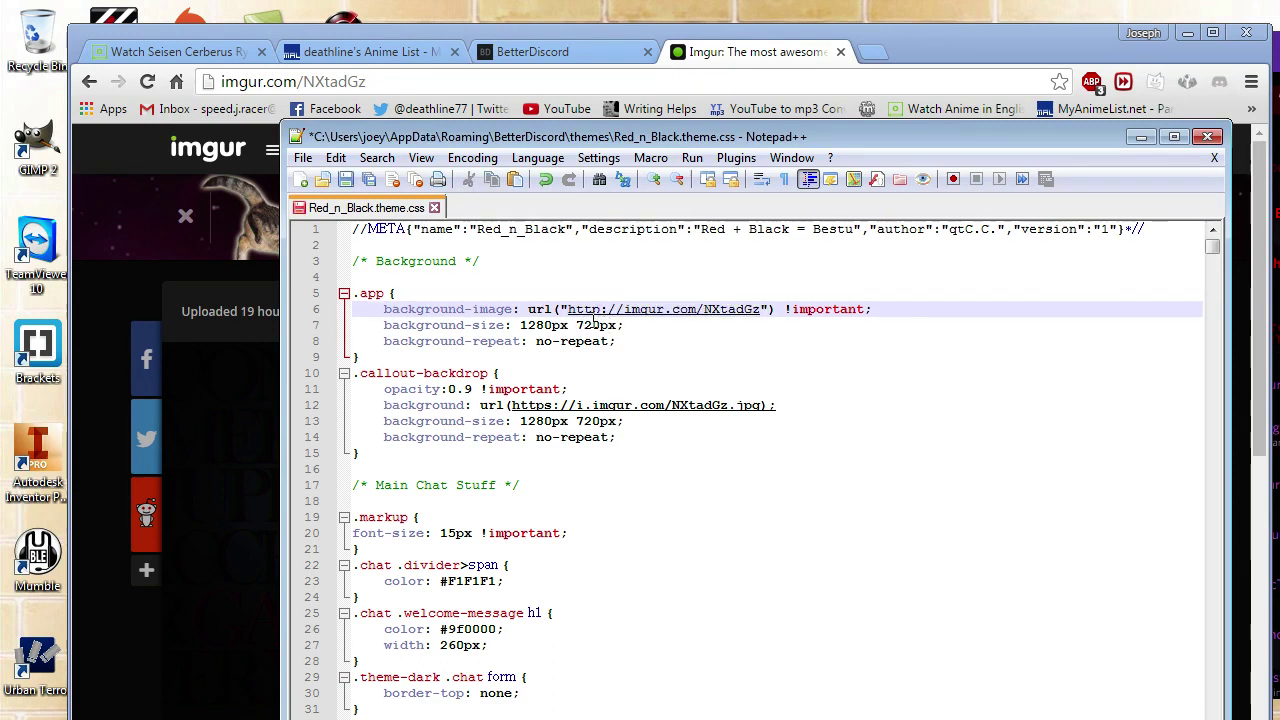
{"action": "type", "text": "s"}
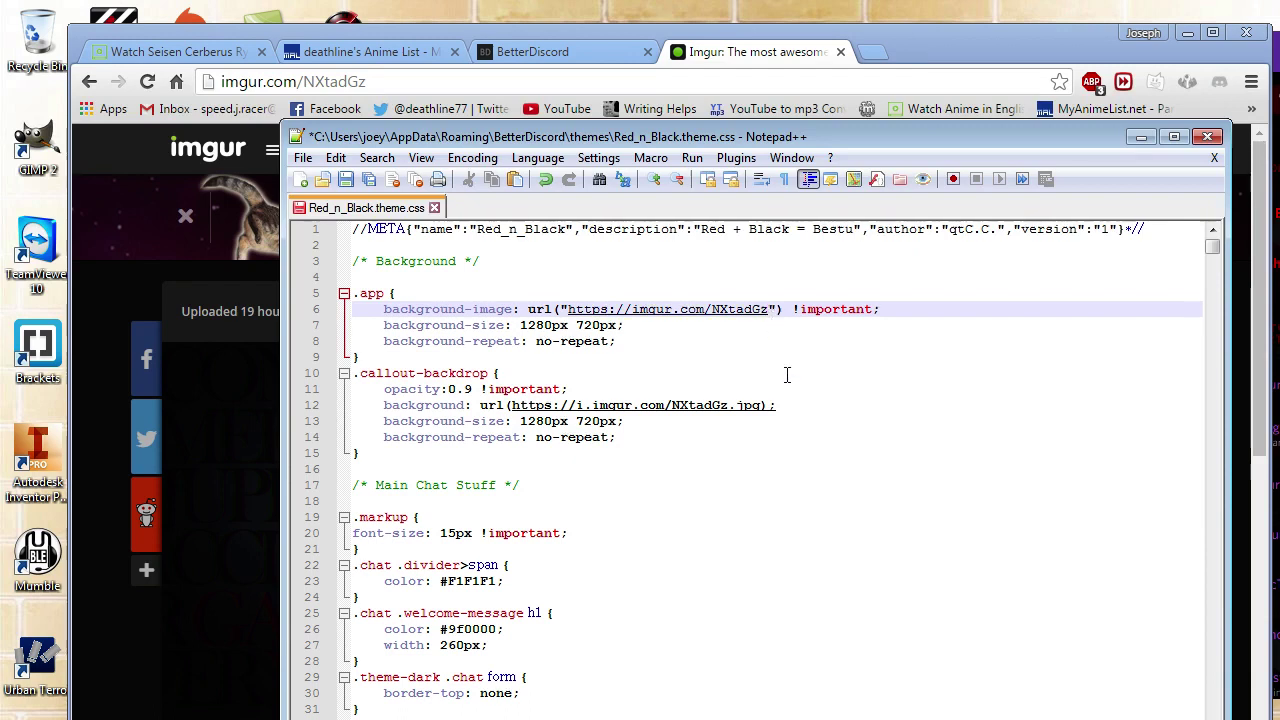
{"action": "type", "text": ".jpg"}
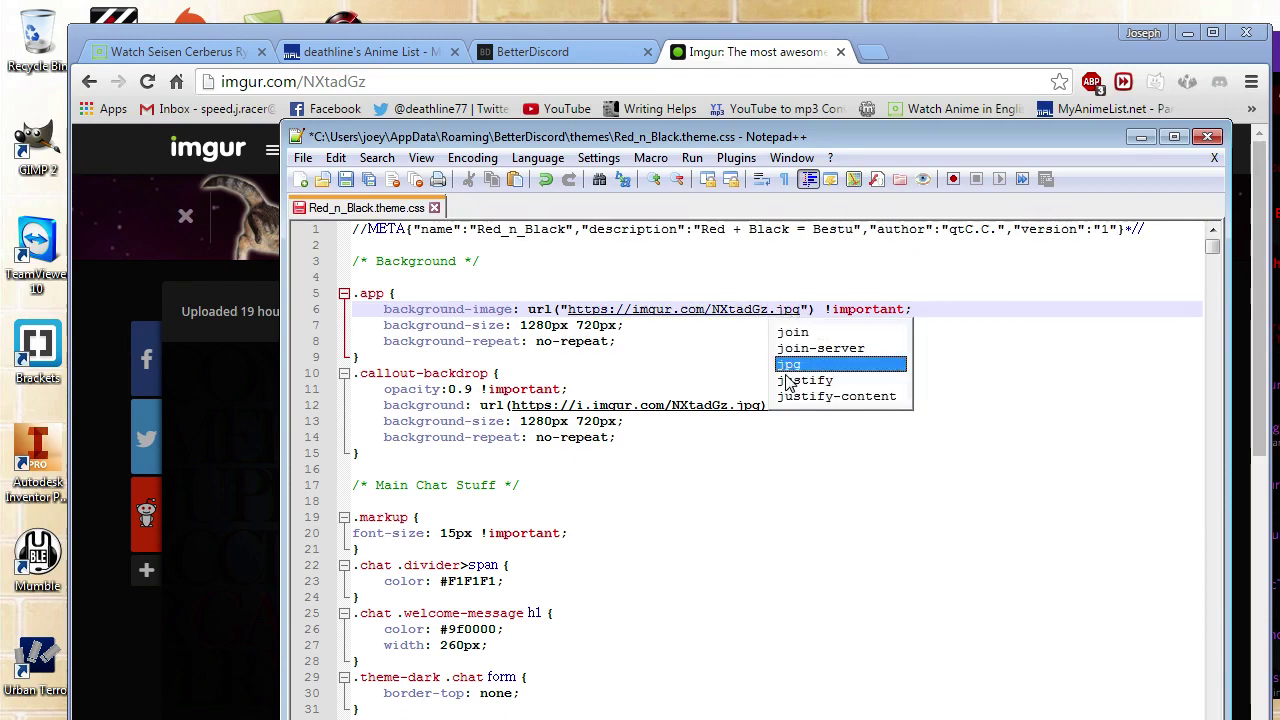
{"action": "left_click", "coordinate": [991, 372]}
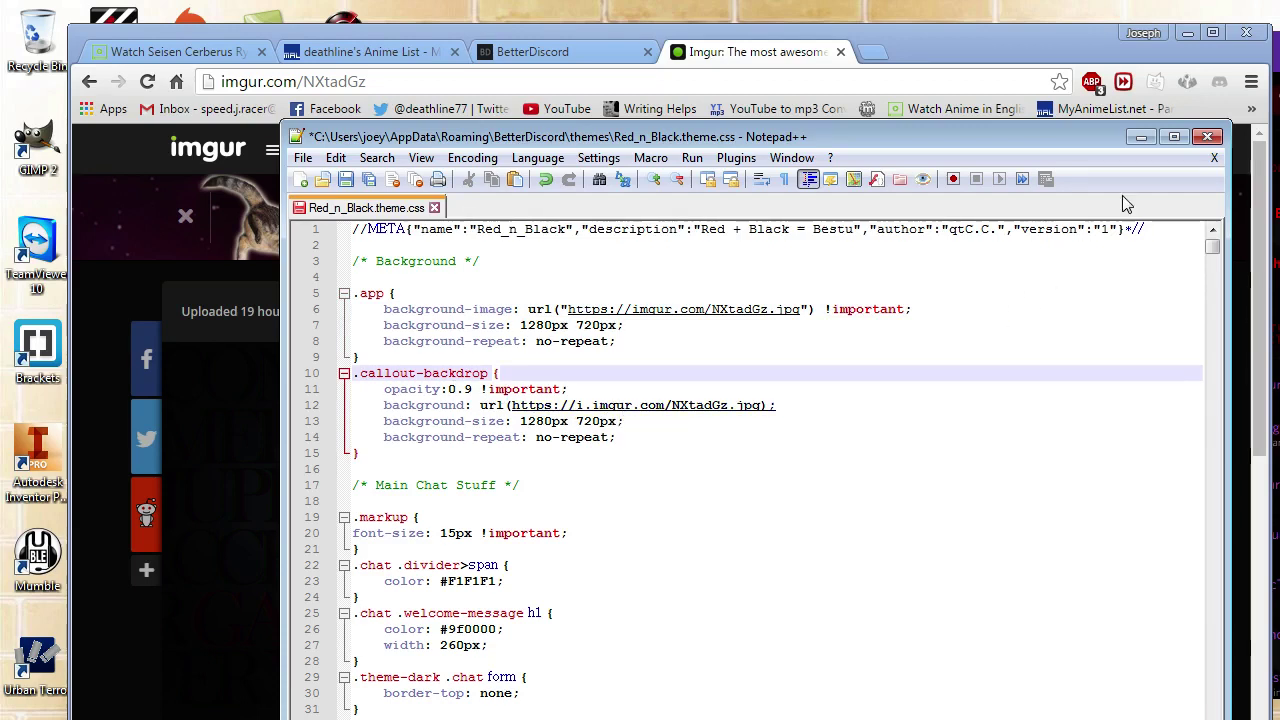
{"action": "left_click", "coordinate": [302, 158]}
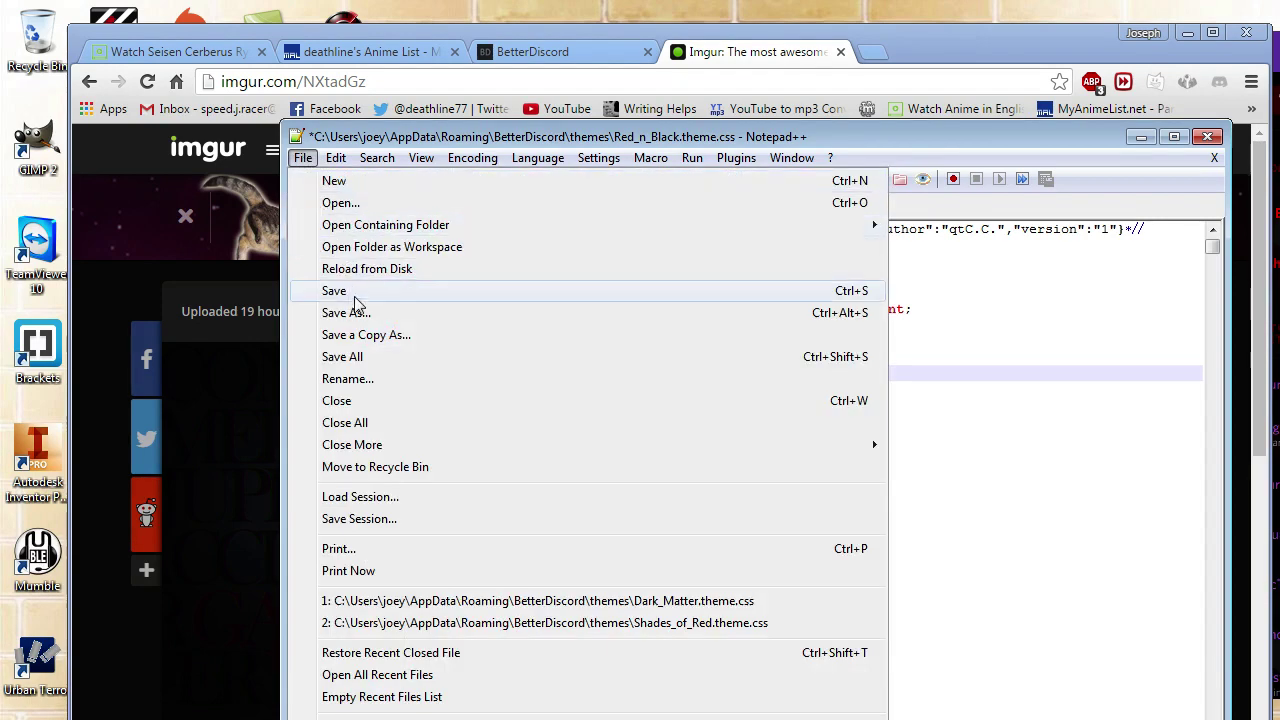
{"action": "left_click", "coordinate": [357, 290]}
- In Discord, open the add-server dialog to view its backdrop image, and close it again
{"action": "key", "text": "alt+Tab"}
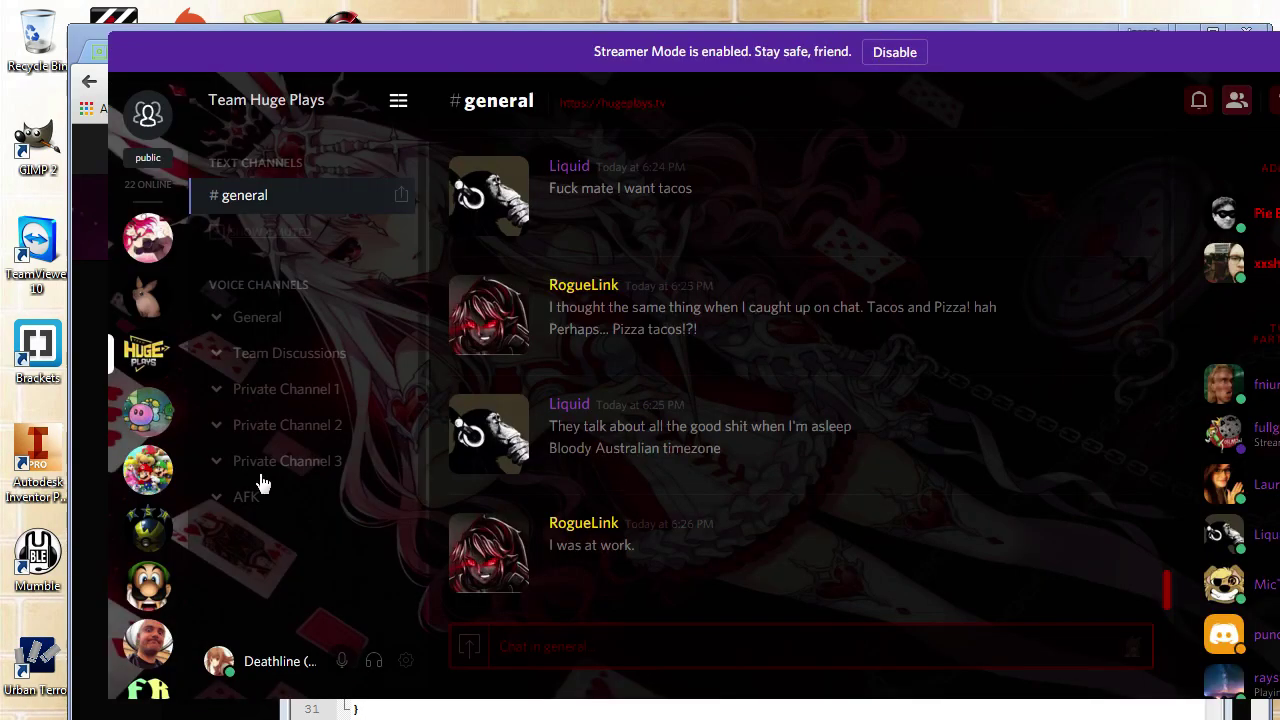
{"action": "scroll", "coordinate": [130, 512], "scroll_direction": "down", "scroll_amount": 5}
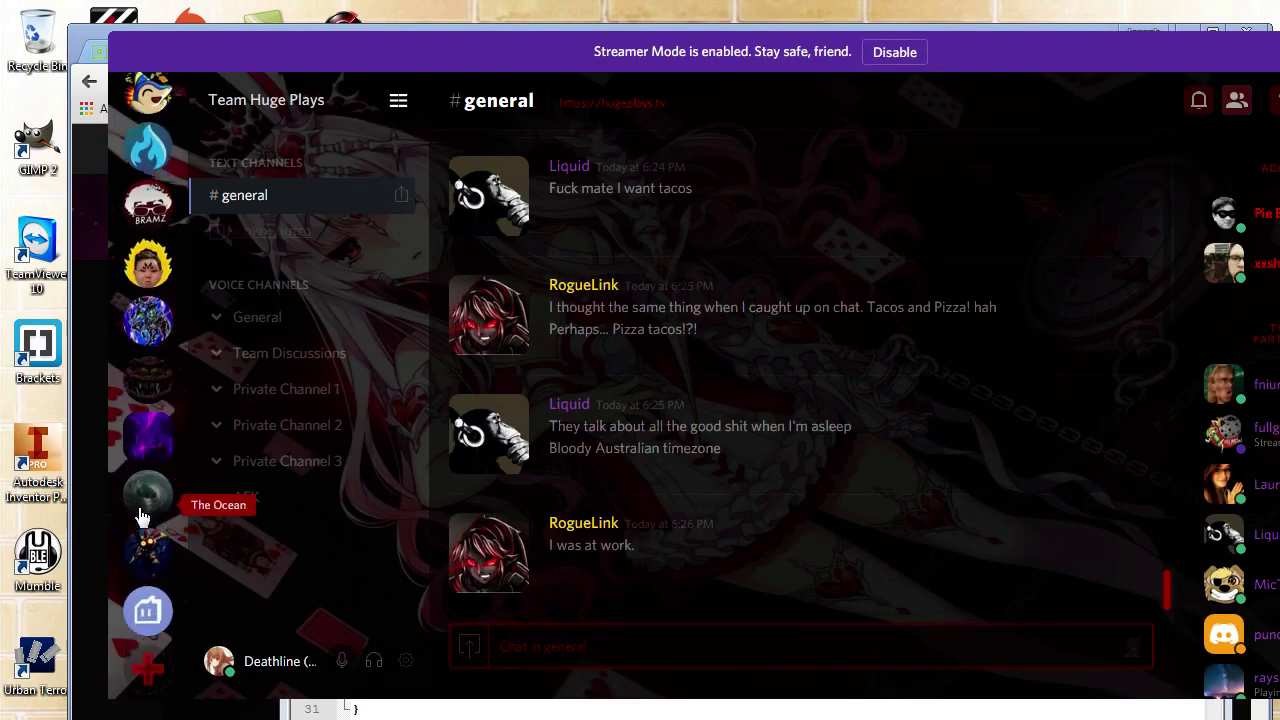
{"action": "left_click", "coordinate": [151, 655]}
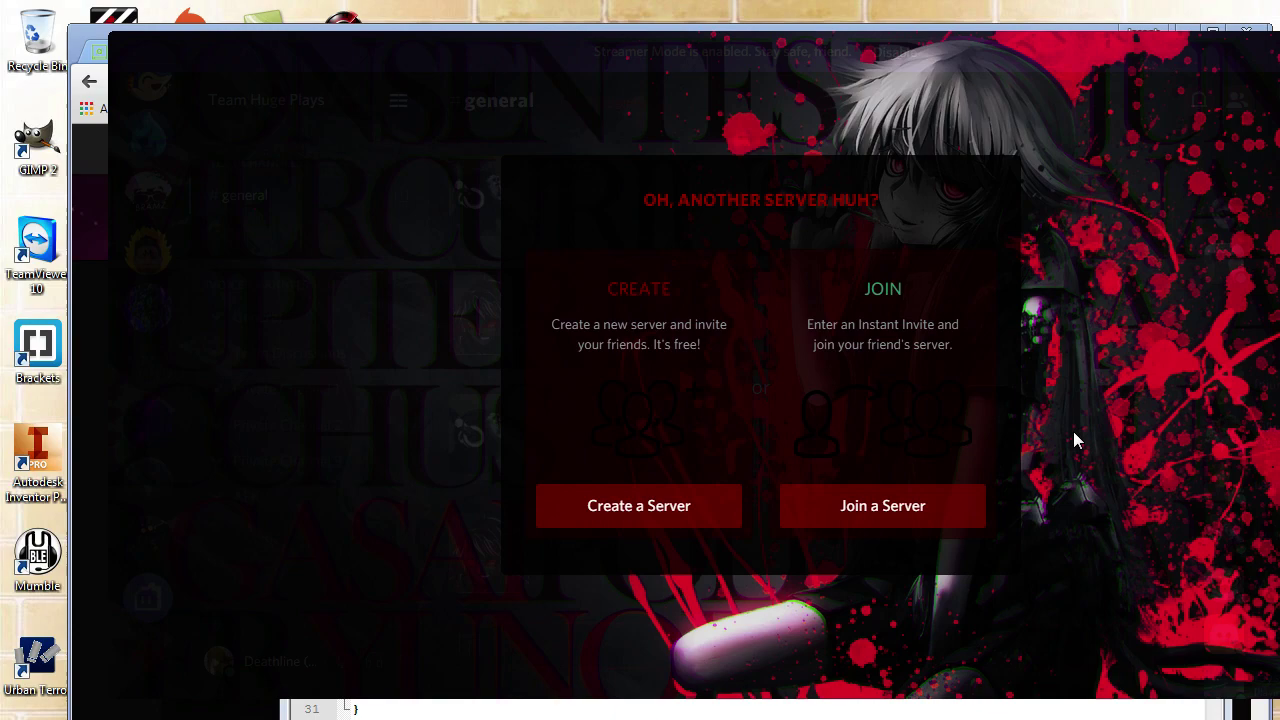
{"action": "left_click", "coordinate": [1184, 315]}
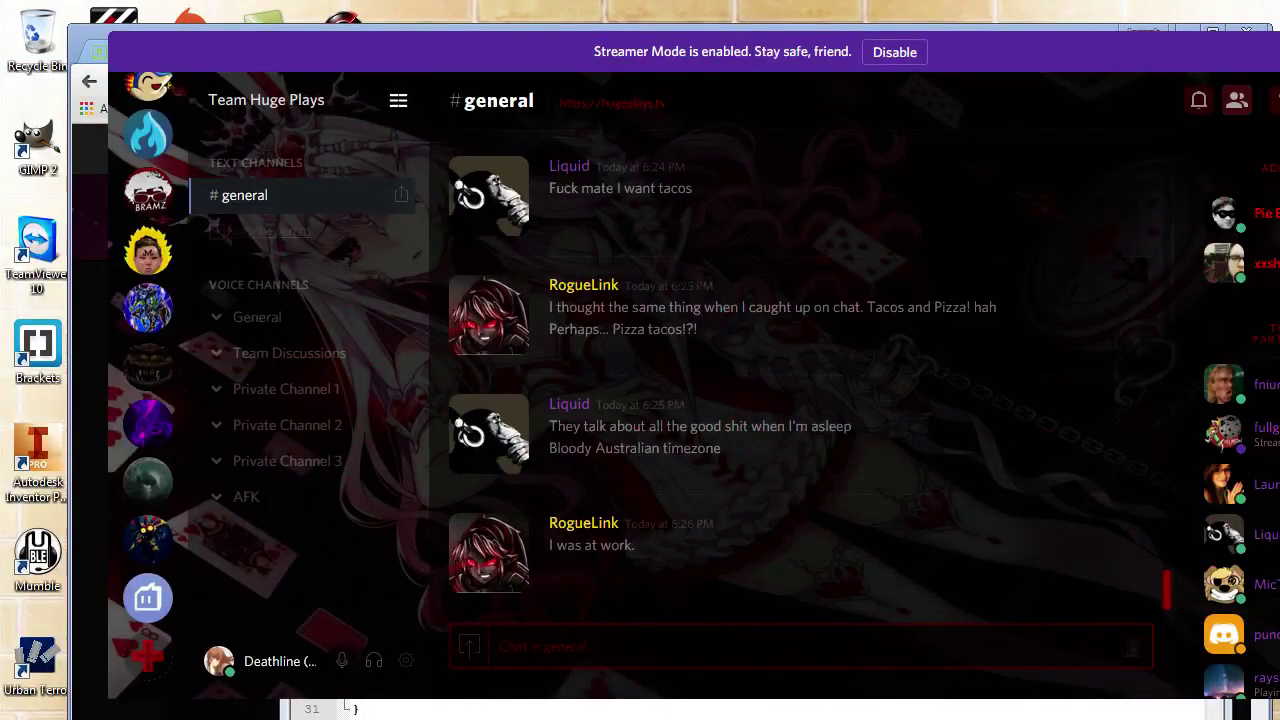
- Switch back to Red_n_Black.theme.css in Notepad++
{"action": "left_click", "coordinate": [790, 708]}
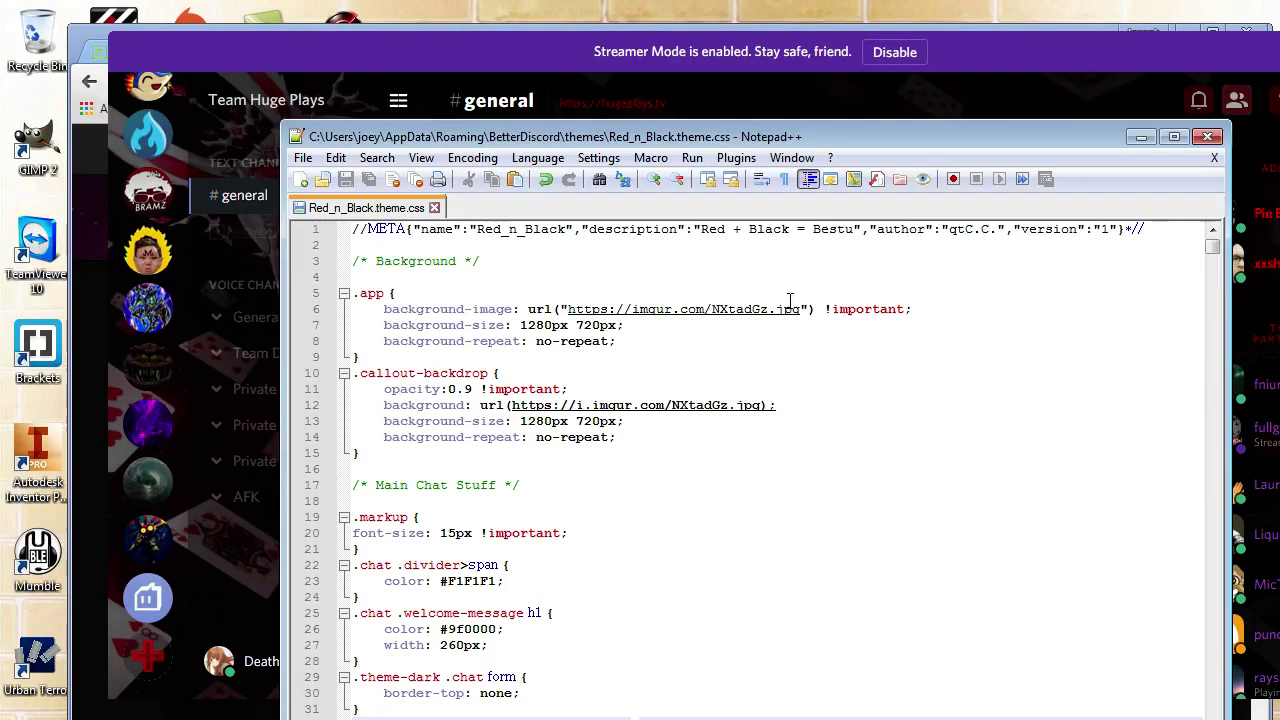
{"action": "left_click", "coordinate": [301, 139]}
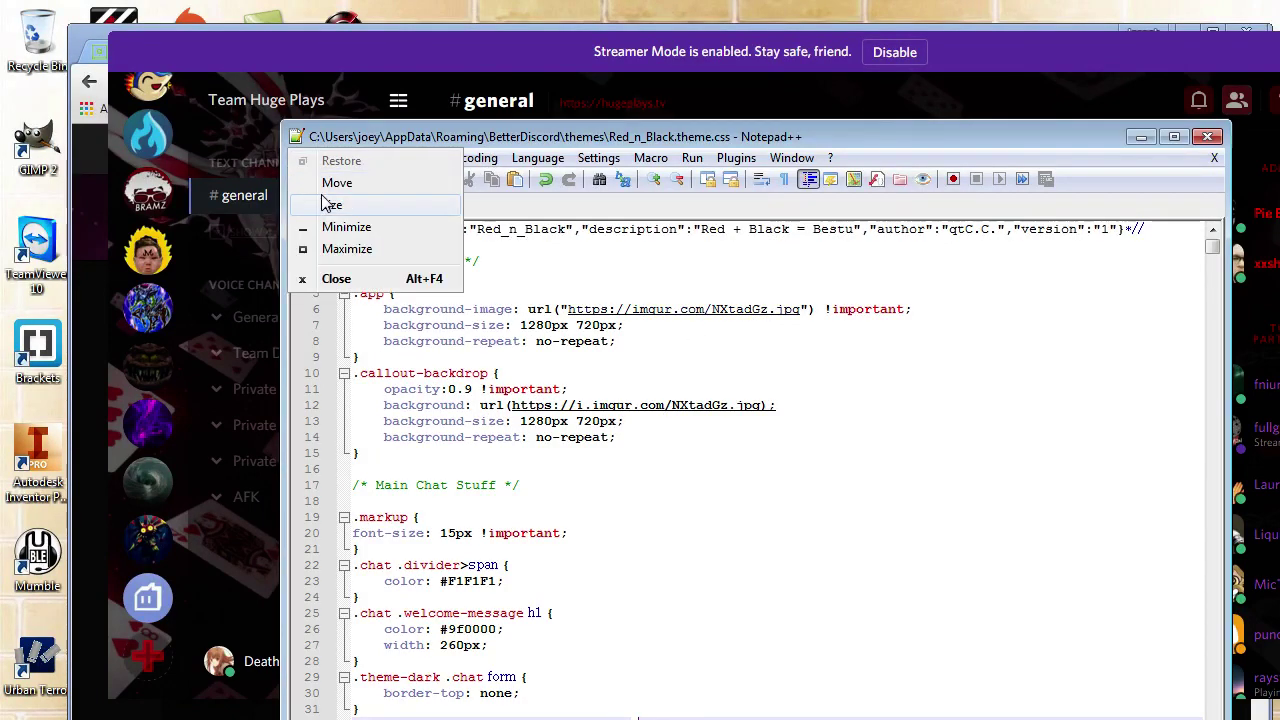
{"action": "left_click", "coordinate": [767, 311]}
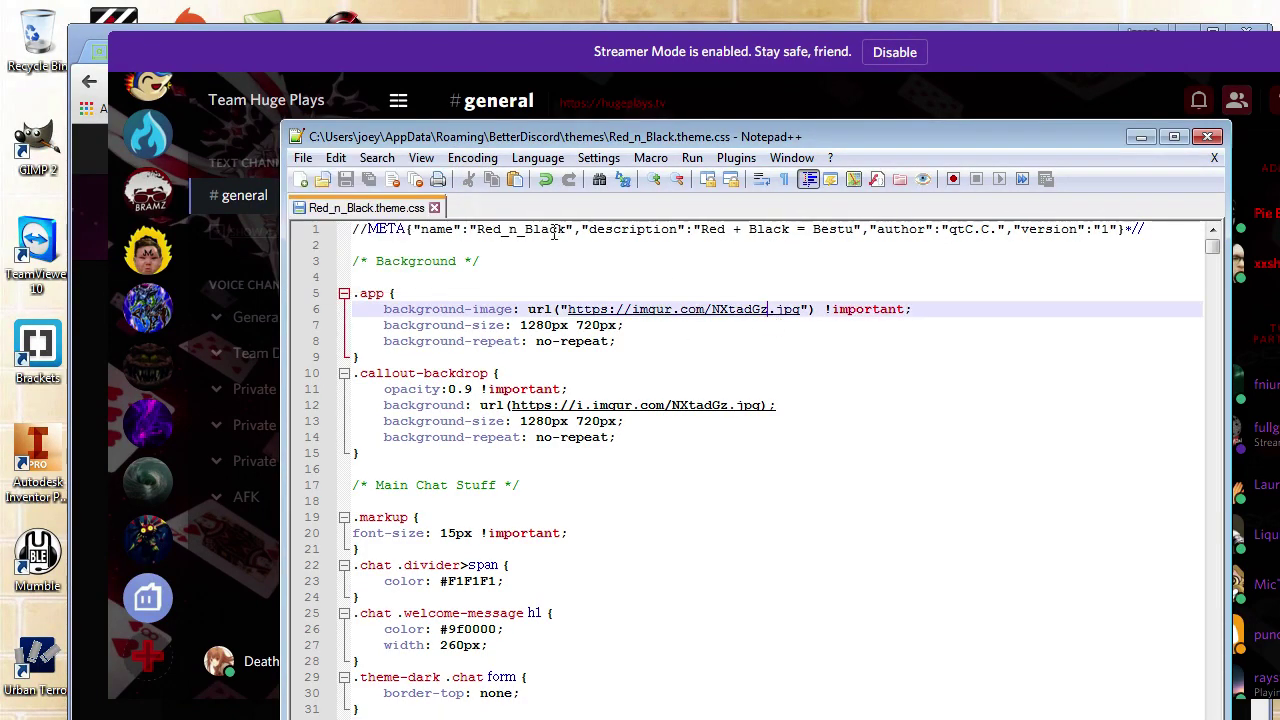
{"action": "left_click", "coordinate": [303, 160]}
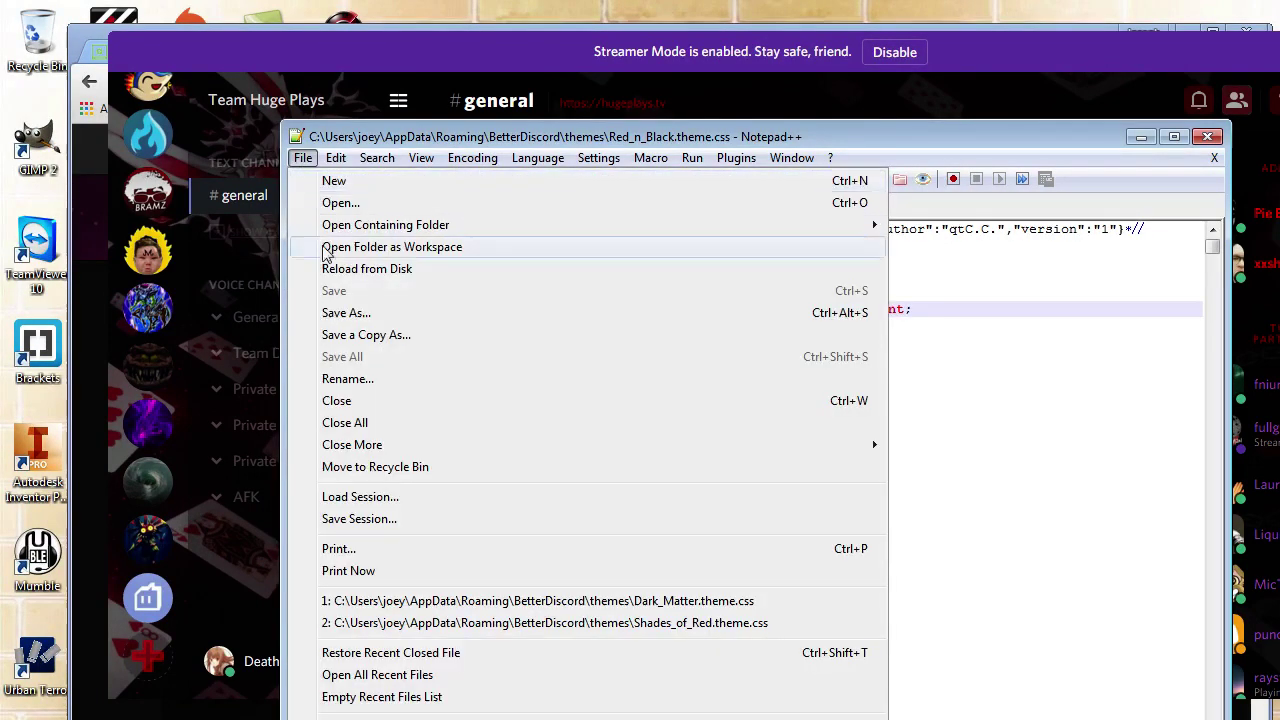
{"action": "left_click", "coordinate": [362, 313]}
{"action": "left_click", "coordinate": [992, 658]}
- Make a trivial whitespace edit on the .callout-backdrop opacity line, save Red_n_Black.theme.css again and return to Discord
{"action": "left_click", "coordinate": [882, 390]}
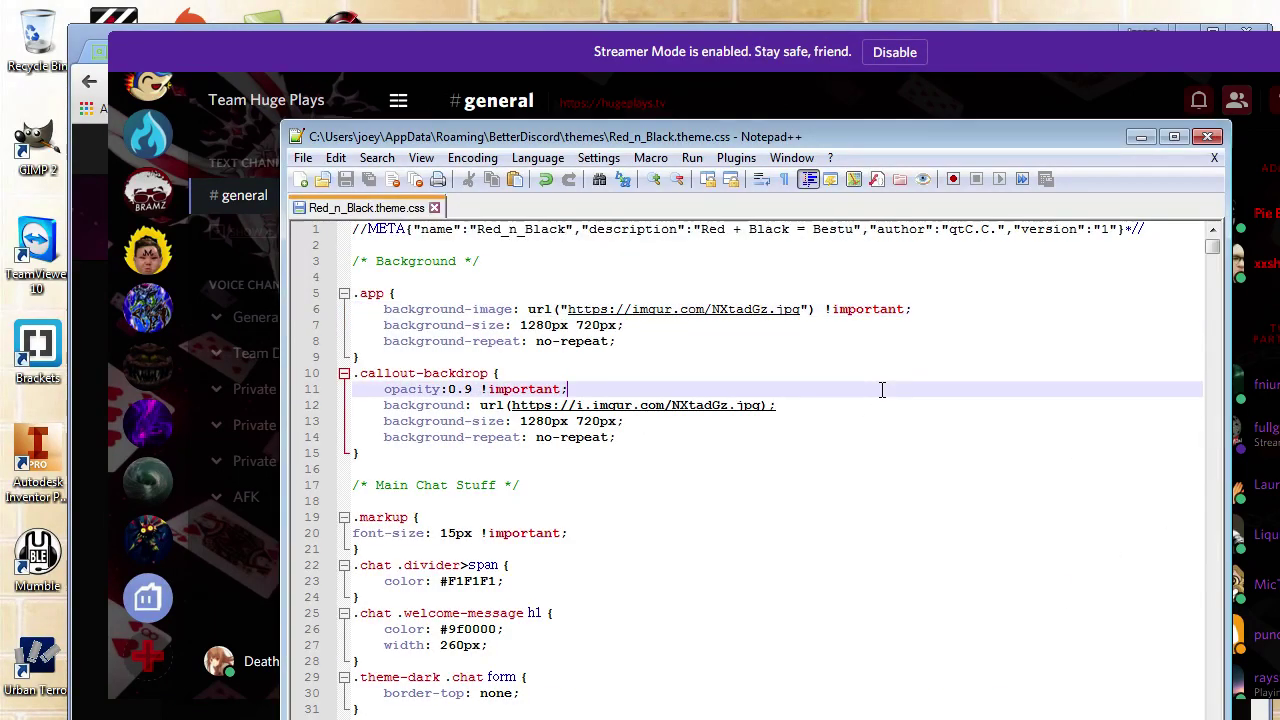
{"action": "key", "text": "BackSpace"}
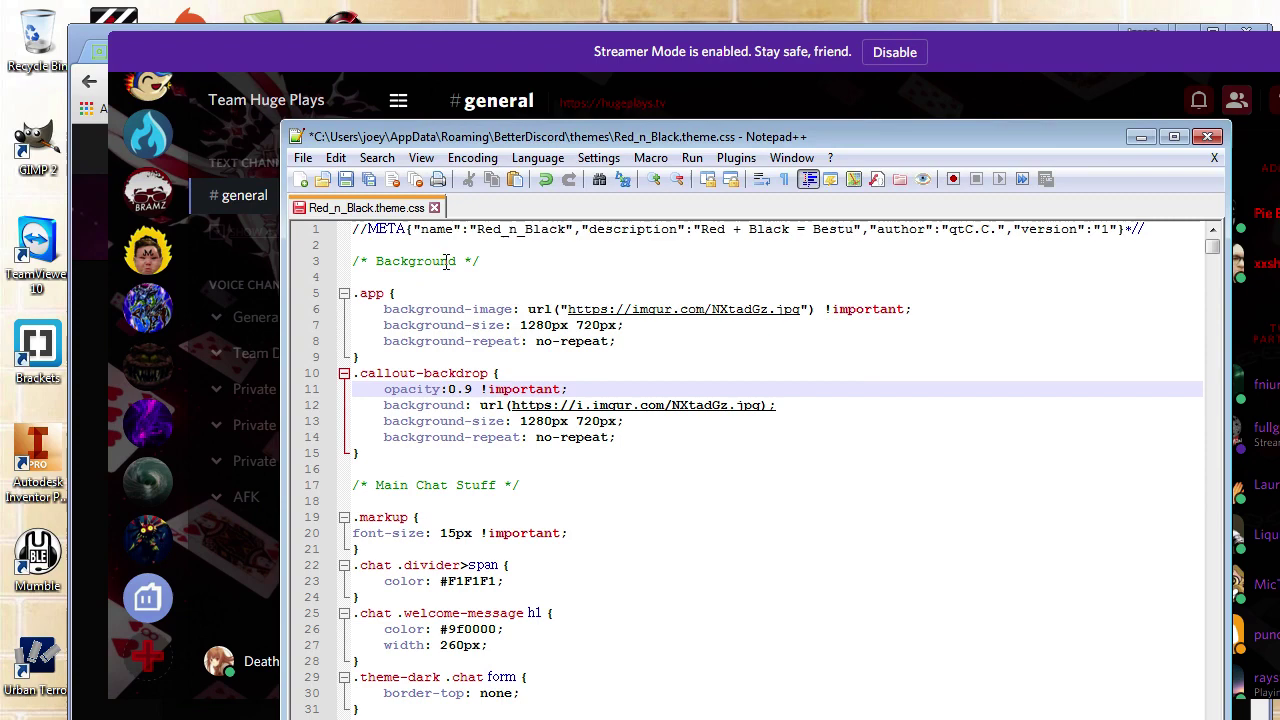
{"action": "left_click", "coordinate": [314, 157]}
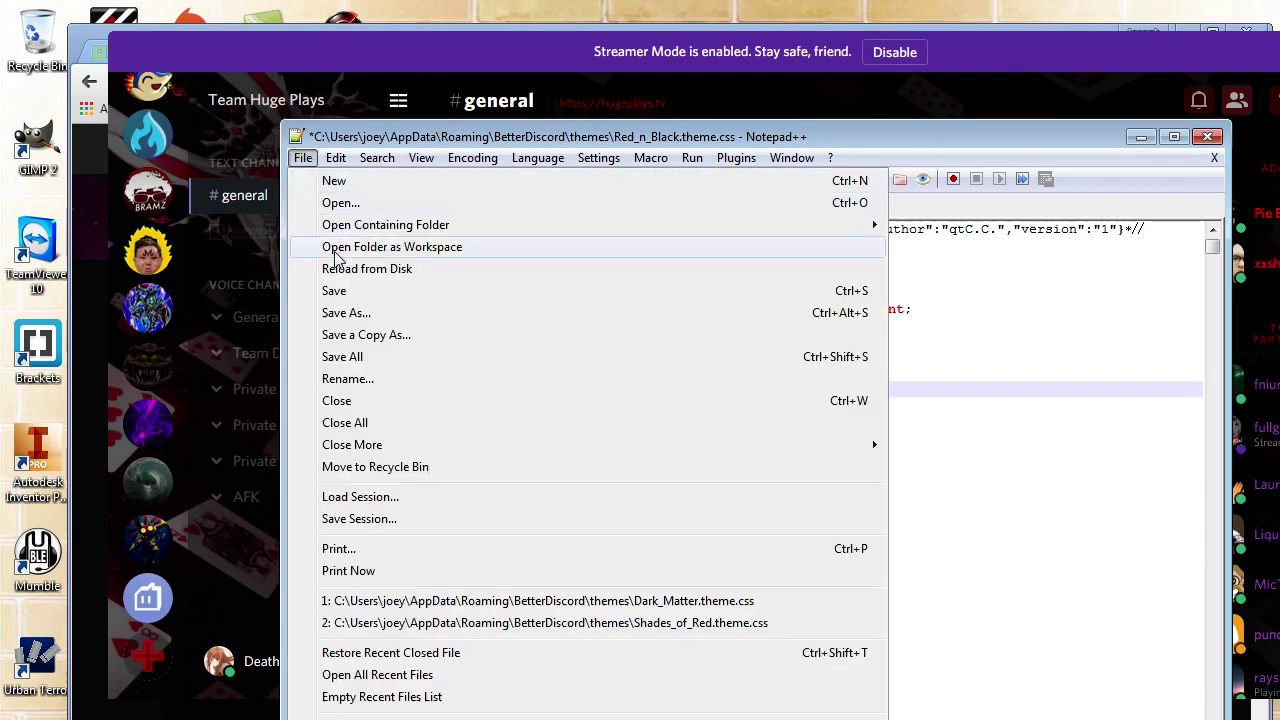
{"action": "left_click", "coordinate": [331, 288]}
{"action": "left_click", "coordinate": [923, 68]}
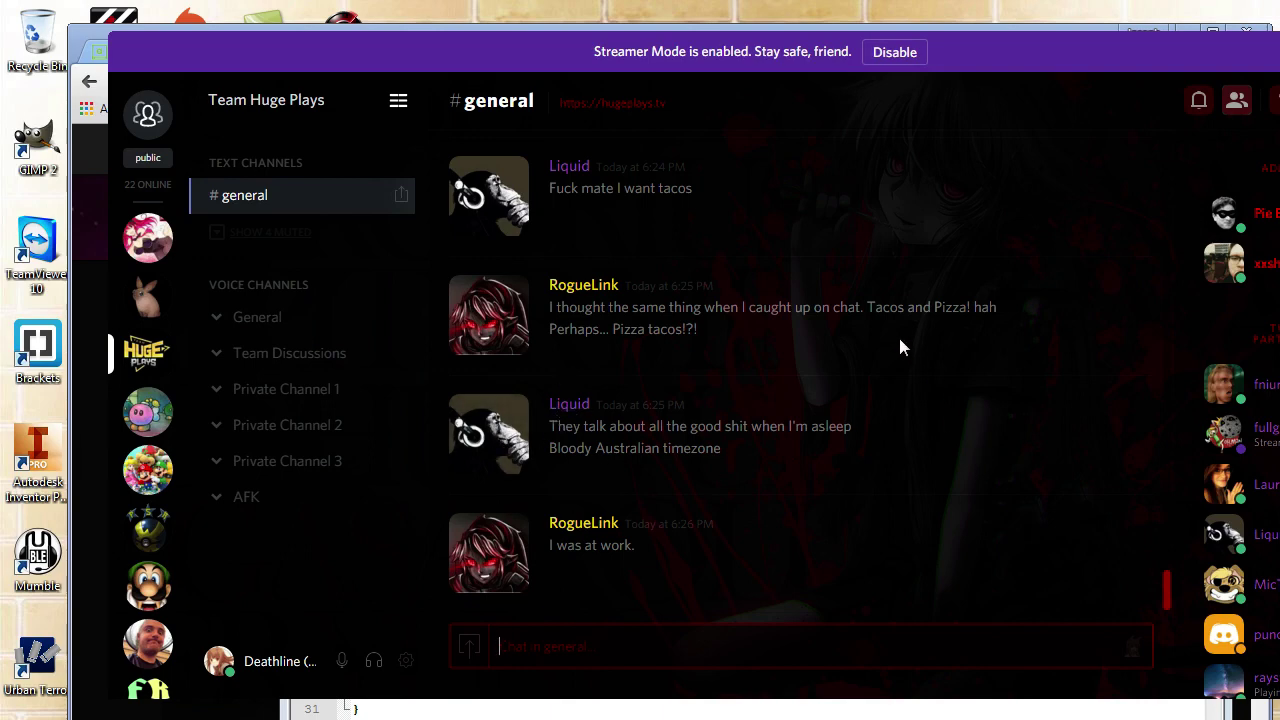
- Examine the .app rule's background-size setting in the theme file and compare it with the background in the Discord window
{"action": "left_click", "coordinate": [816, 710]}
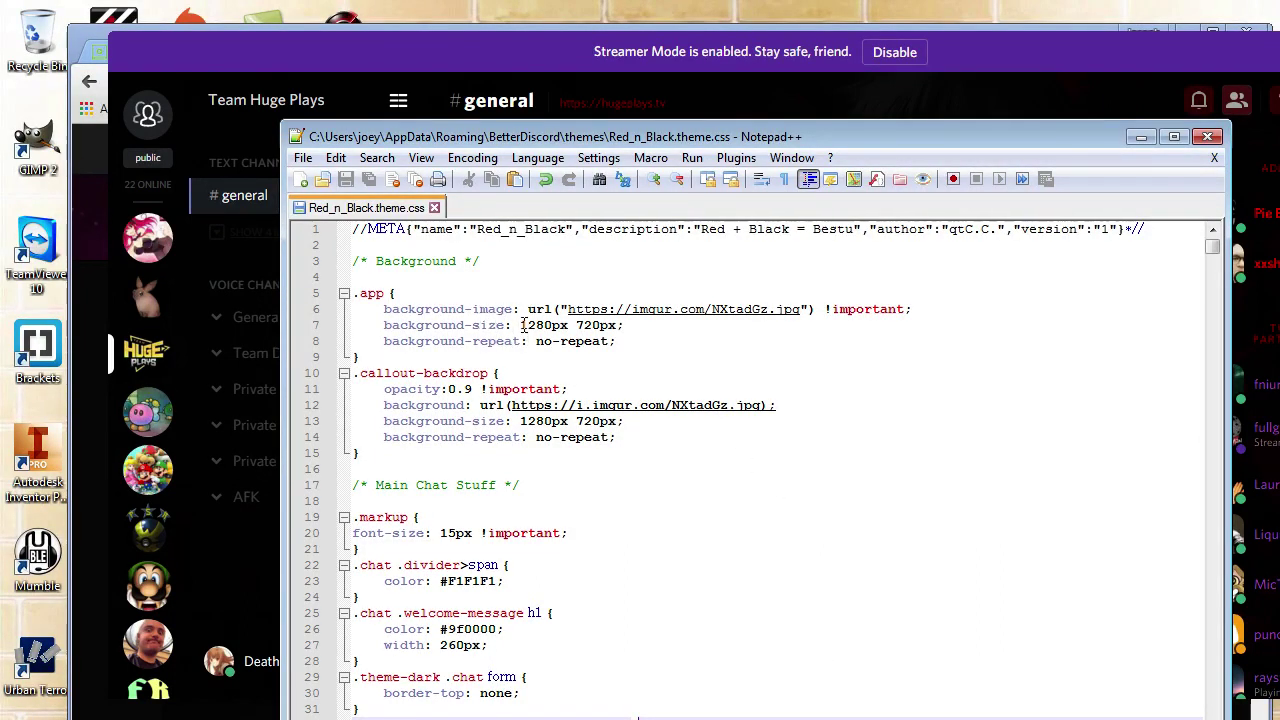
{"action": "left_click", "coordinate": [520, 325]}
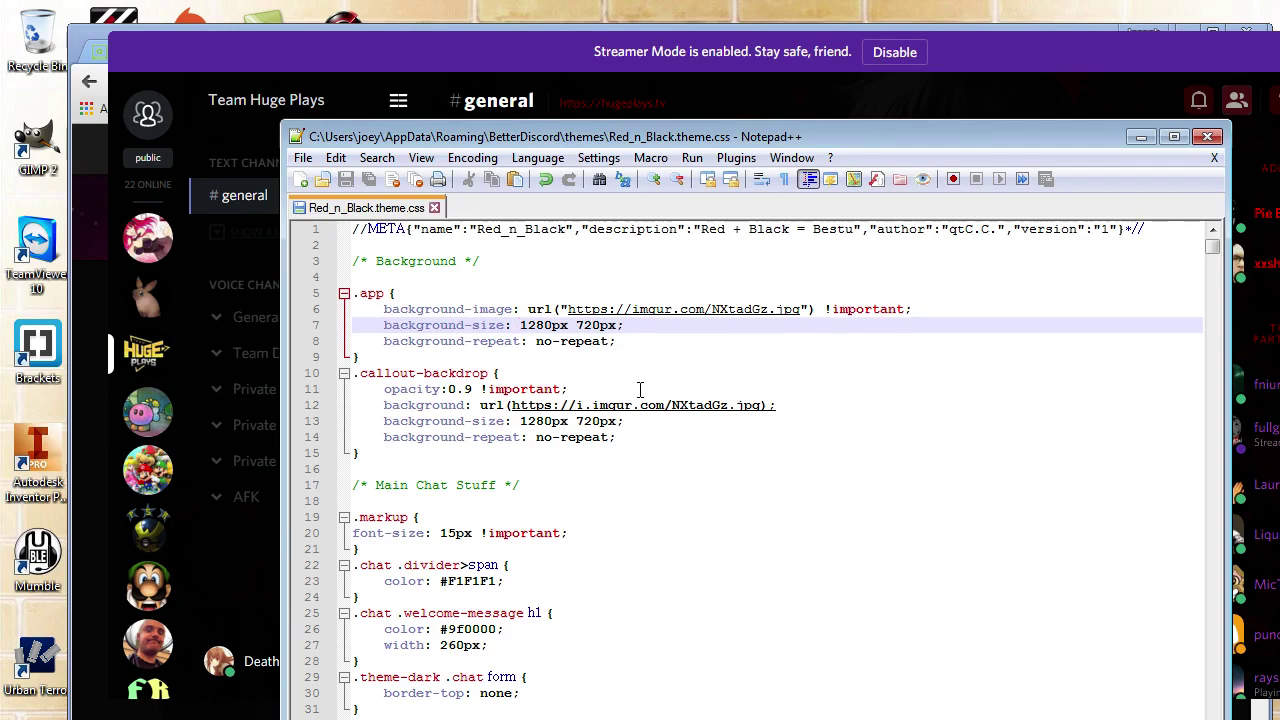
{"action": "left_click", "coordinate": [1027, 48]}
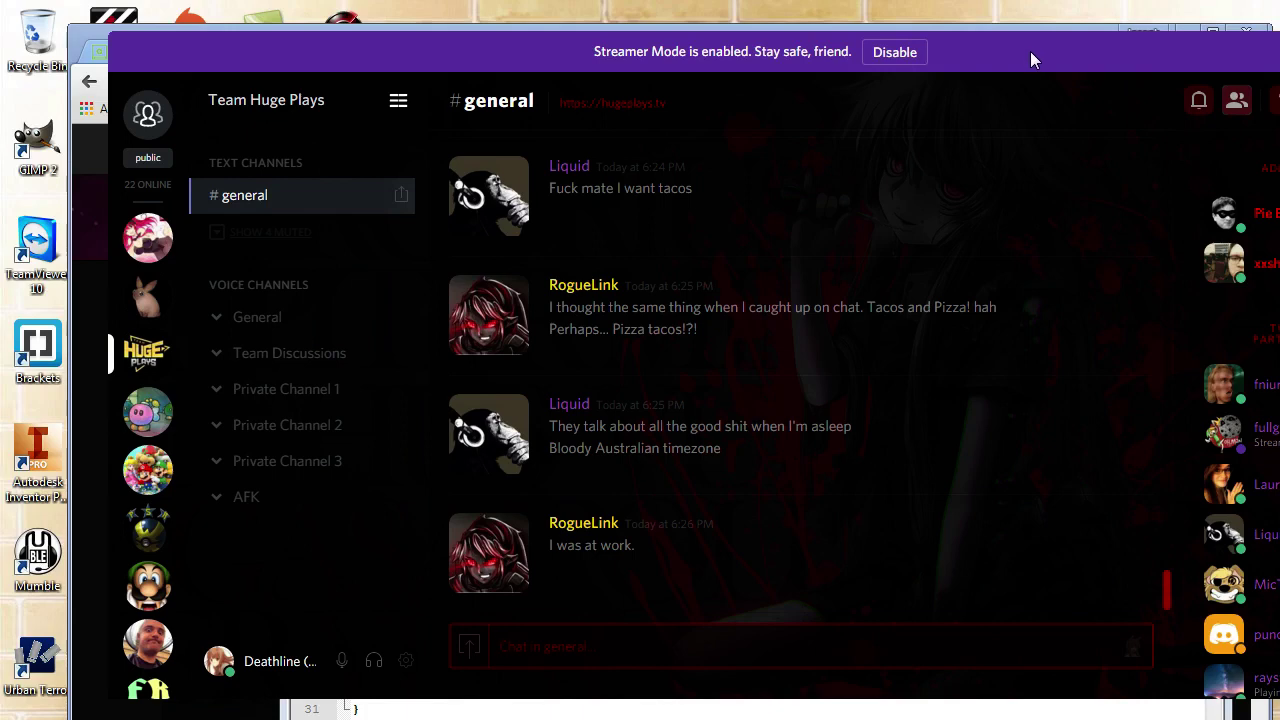
{"action": "left_click", "coordinate": [772, 714]}
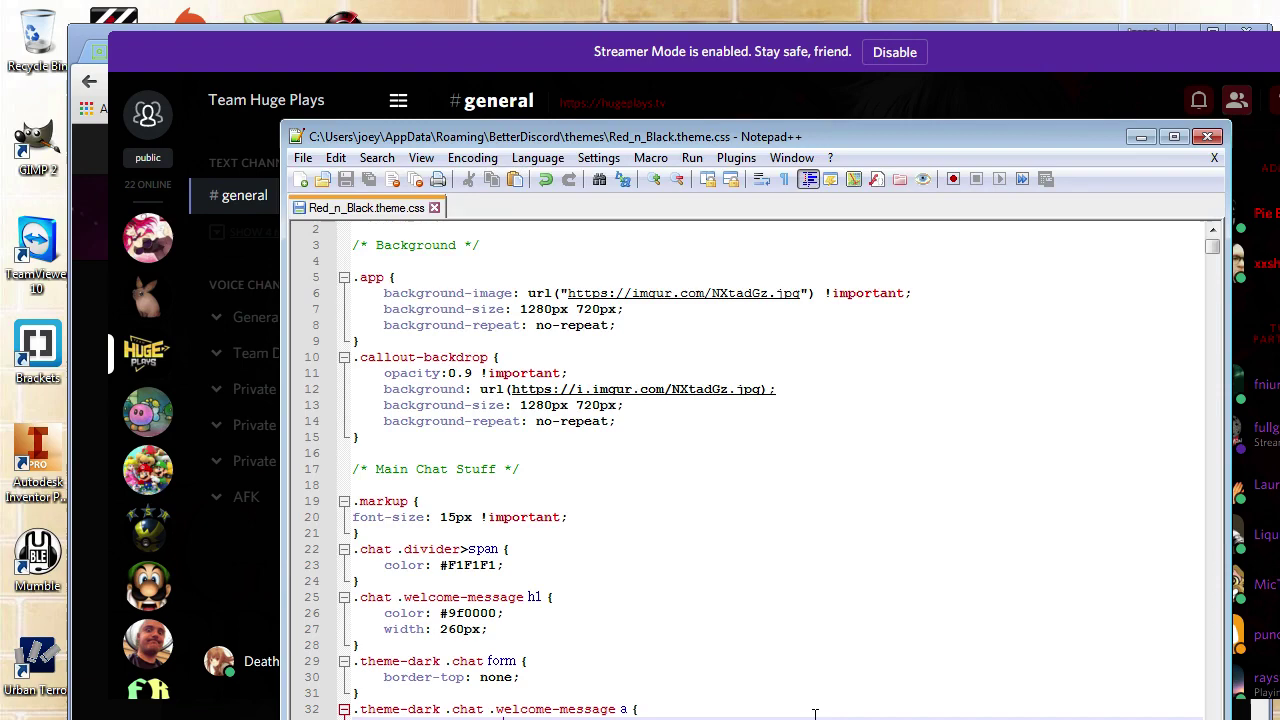
{"action": "scroll", "coordinate": [818, 430], "scroll_direction": "up", "scroll_amount": 1}
{"action": "left_click", "coordinate": [782, 338]}
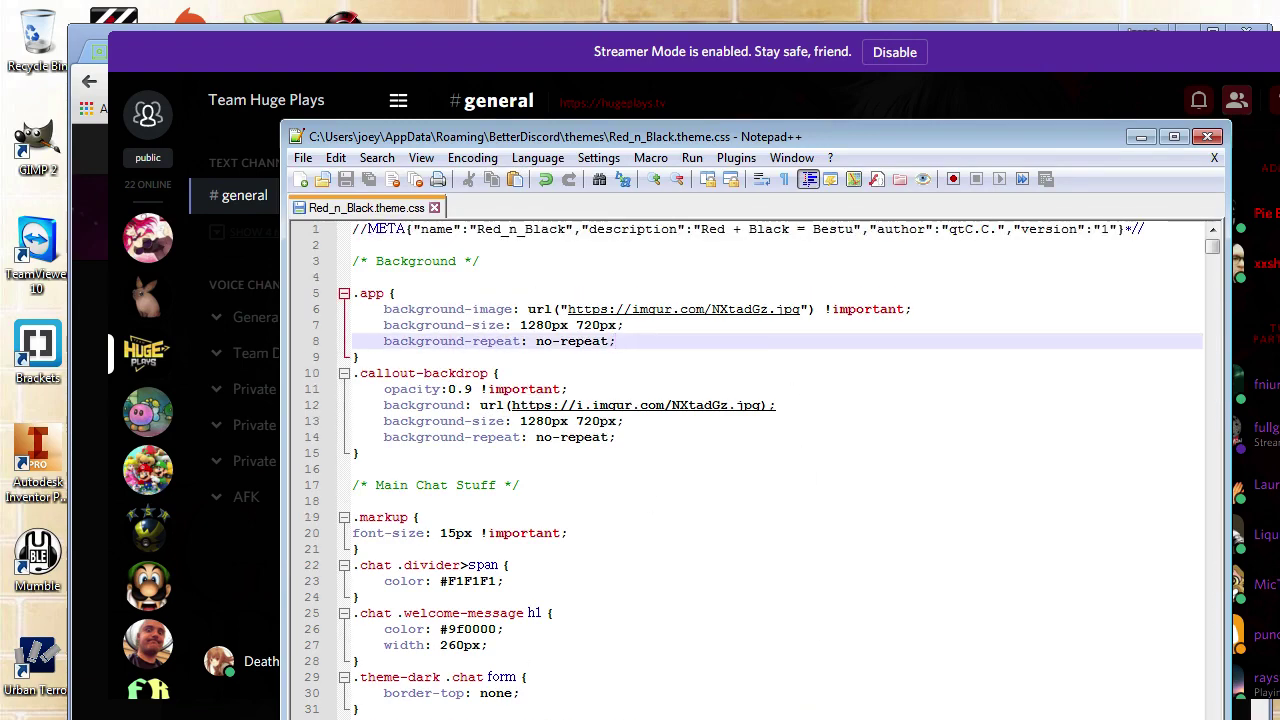
- Switch to the Imgur page in the browser and start a new image upload, bringing the file picker into view
{"action": "key", "text": "alt+Tab"}
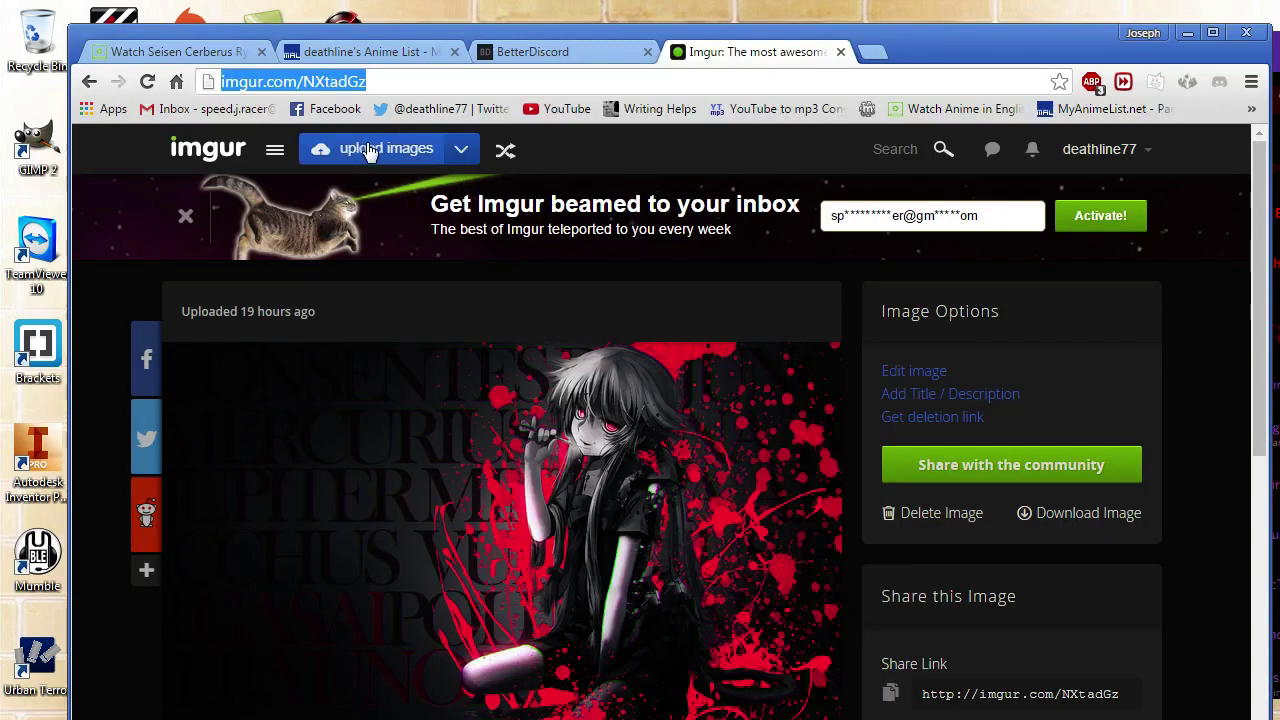
{"action": "left_click", "coordinate": [374, 150]}
{"action": "left_click", "coordinate": [907, 495]}
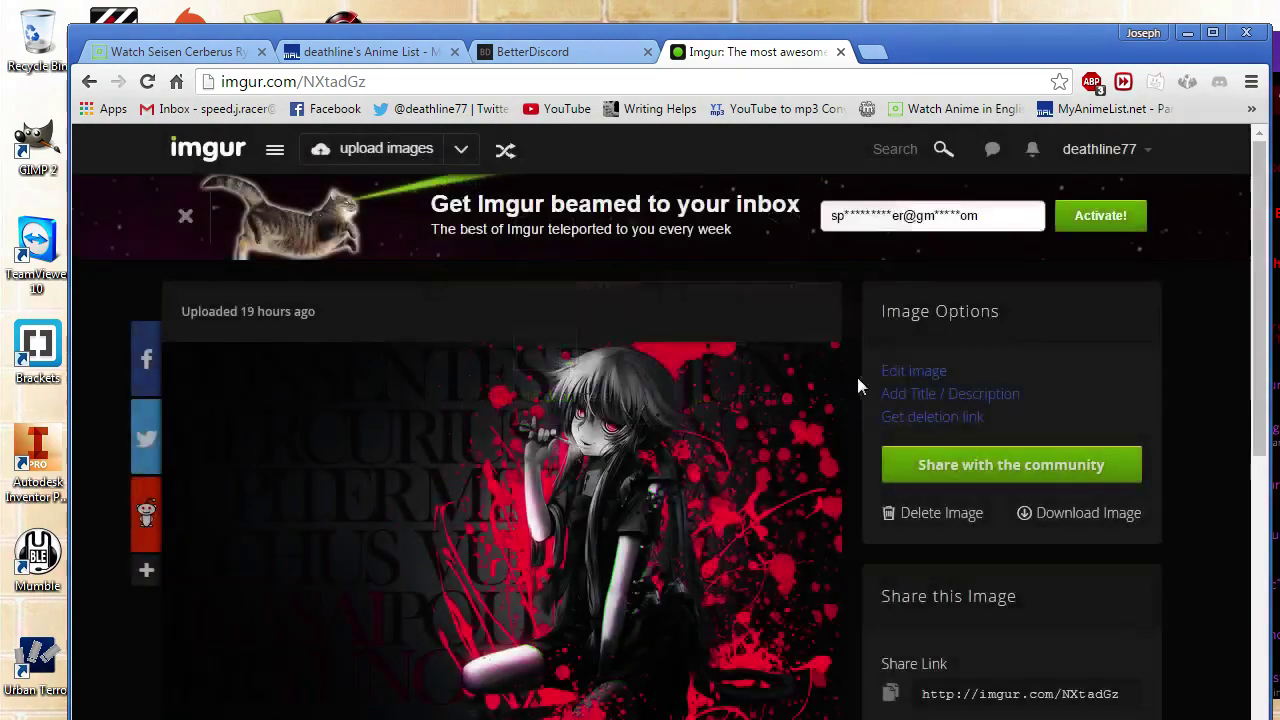
{"action": "key", "text": "alt+Tab"}
{"action": "left_click_drag", "start_coordinate": [987, 81], "coordinate": [1279, 81]}
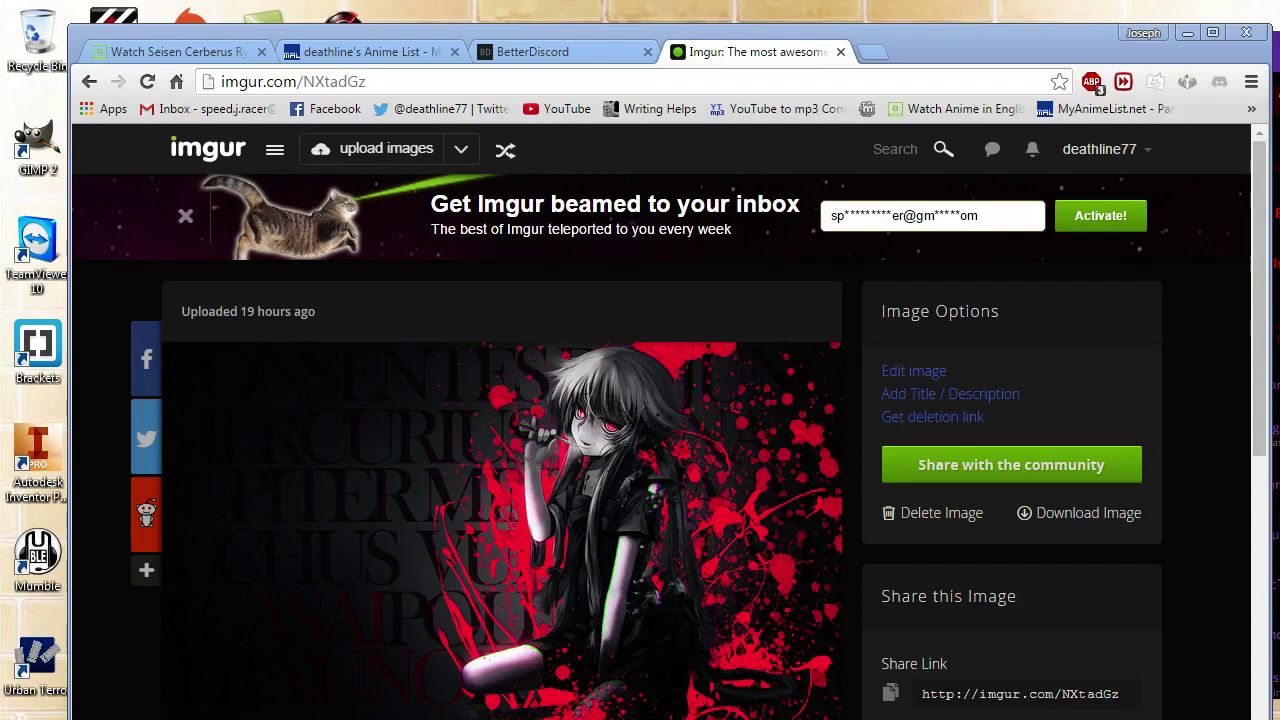
{"action": "left_click_drag", "start_coordinate": [894, 37], "coordinate": [1279, 108]}
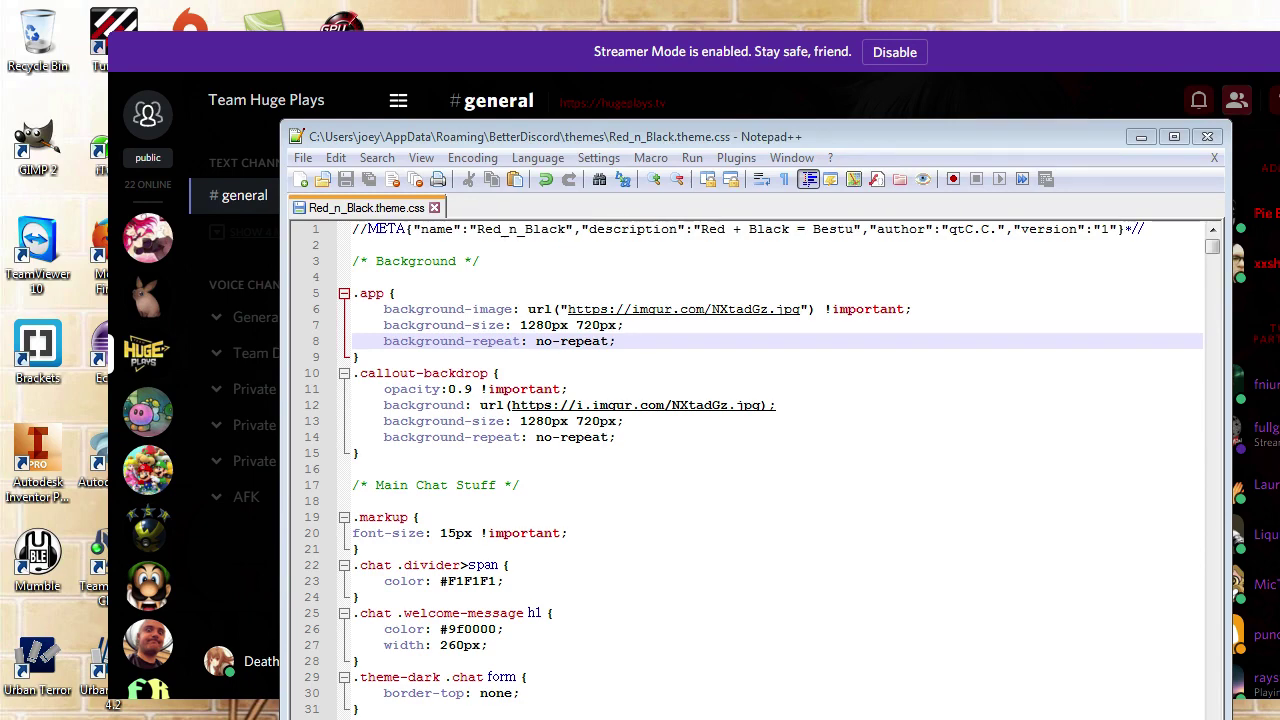
{"action": "left_click_drag", "start_coordinate": [1279, 160], "coordinate": [624, 118]}
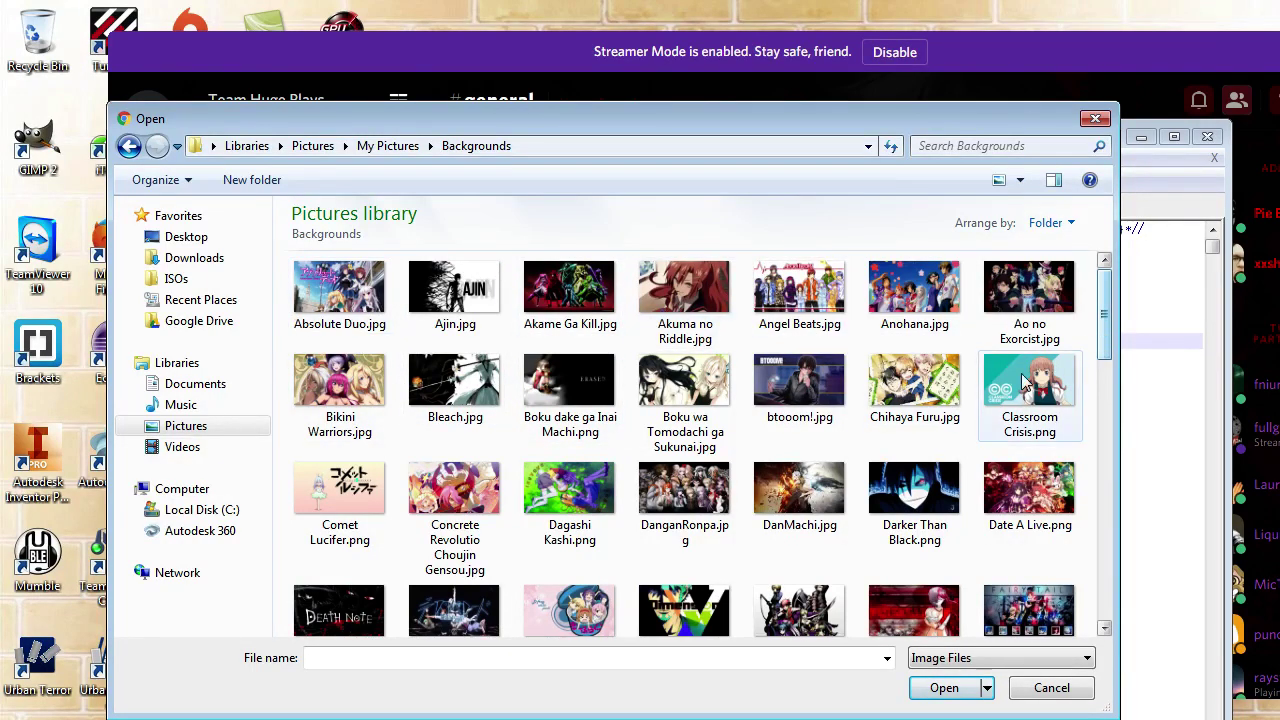
- Choose Plastic Memories.png from the Backgrounds folder as the image to upload
{"action": "left_click", "coordinate": [683, 395]}
{"action": "scroll", "coordinate": [583, 395], "scroll_direction": "down", "scroll_amount": 3}
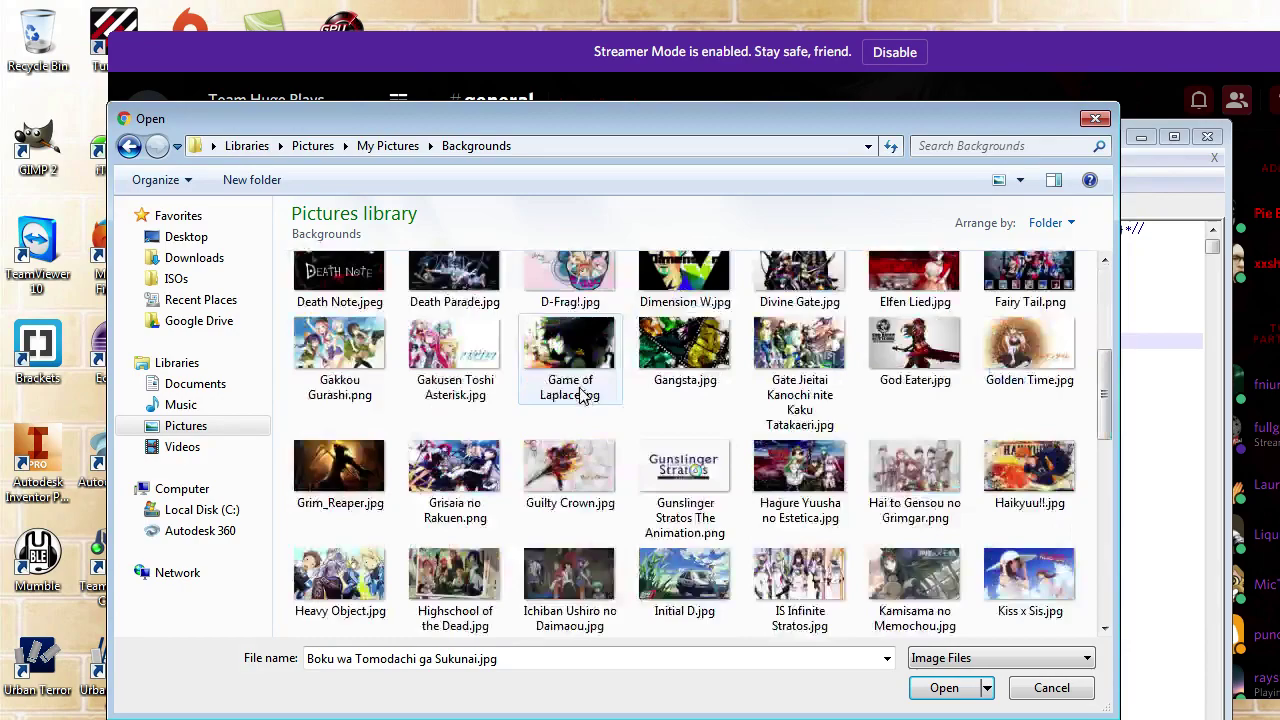
{"action": "scroll", "coordinate": [590, 393], "scroll_direction": "down", "scroll_amount": 7}
{"action": "scroll", "coordinate": [610, 469], "scroll_direction": "up", "scroll_amount": 10}
{"action": "scroll", "coordinate": [622, 469], "scroll_direction": "down", "scroll_amount": 8}
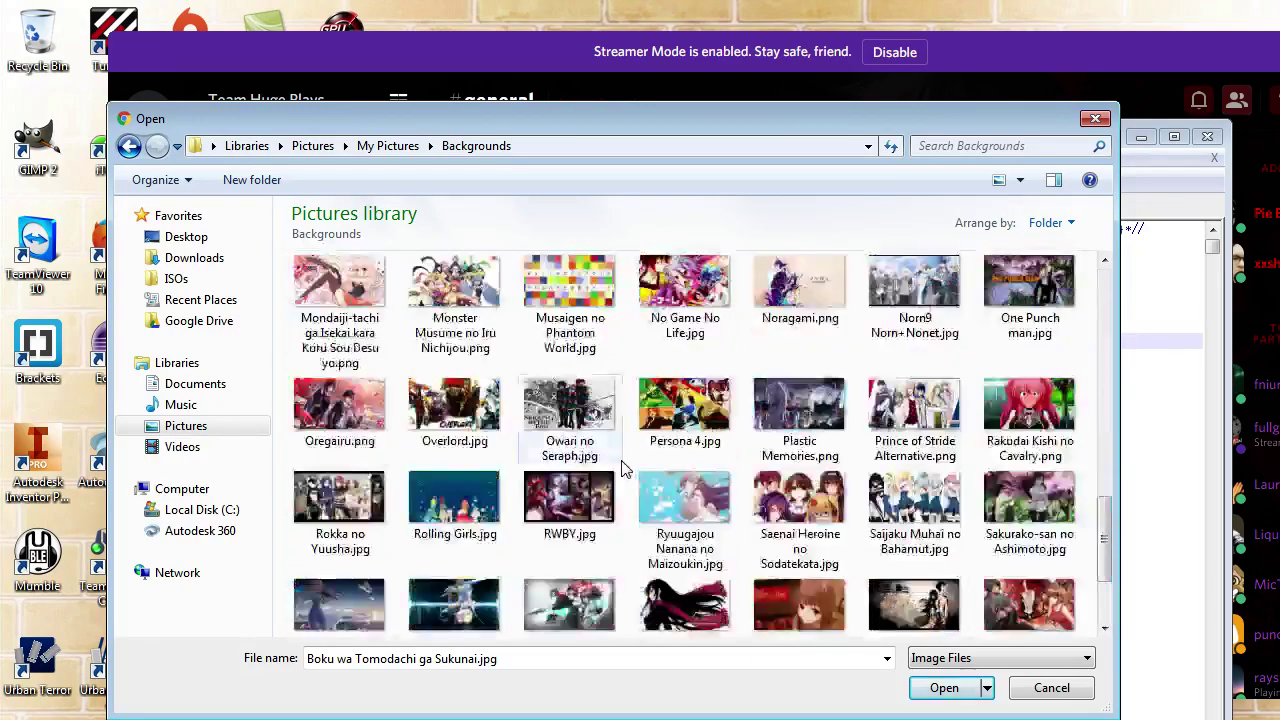
{"action": "scroll", "coordinate": [632, 465], "scroll_direction": "up", "scroll_amount": 8}
{"action": "scroll", "coordinate": [605, 388], "scroll_direction": "down", "scroll_amount": 3}
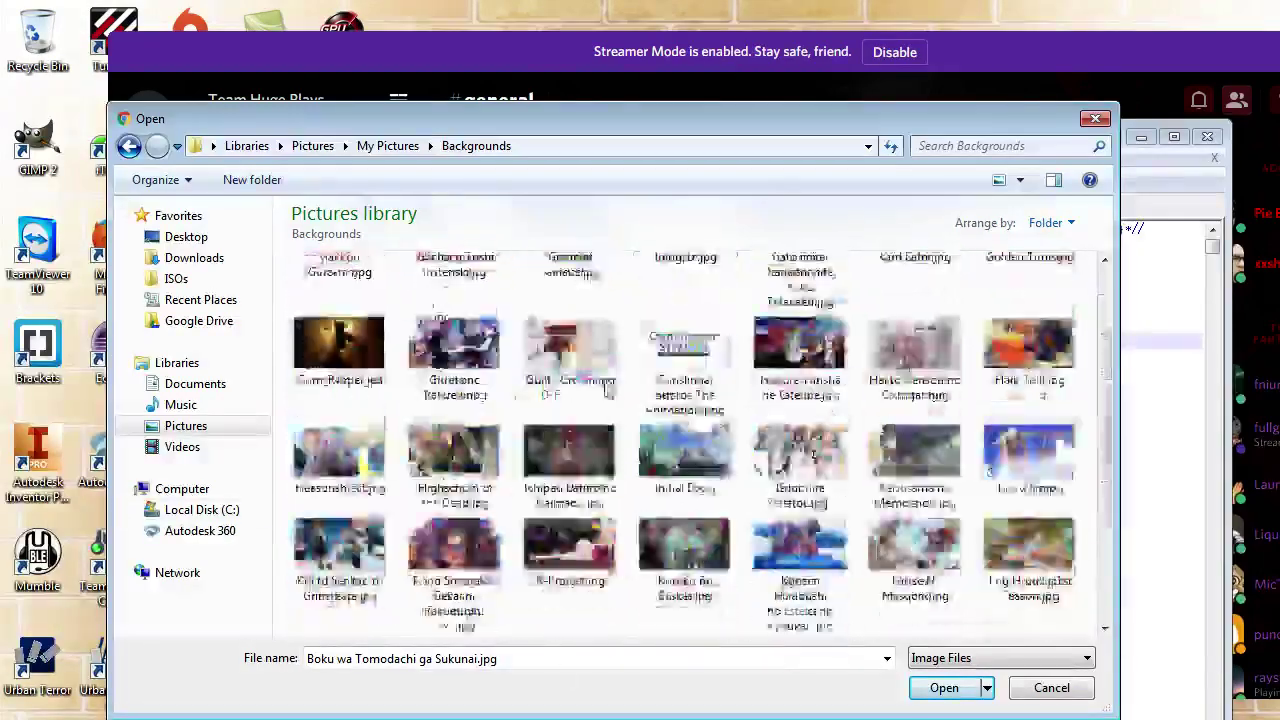
{"action": "scroll", "coordinate": [607, 390], "scroll_direction": "down", "scroll_amount": 3}
{"action": "left_click", "coordinate": [843, 520]}
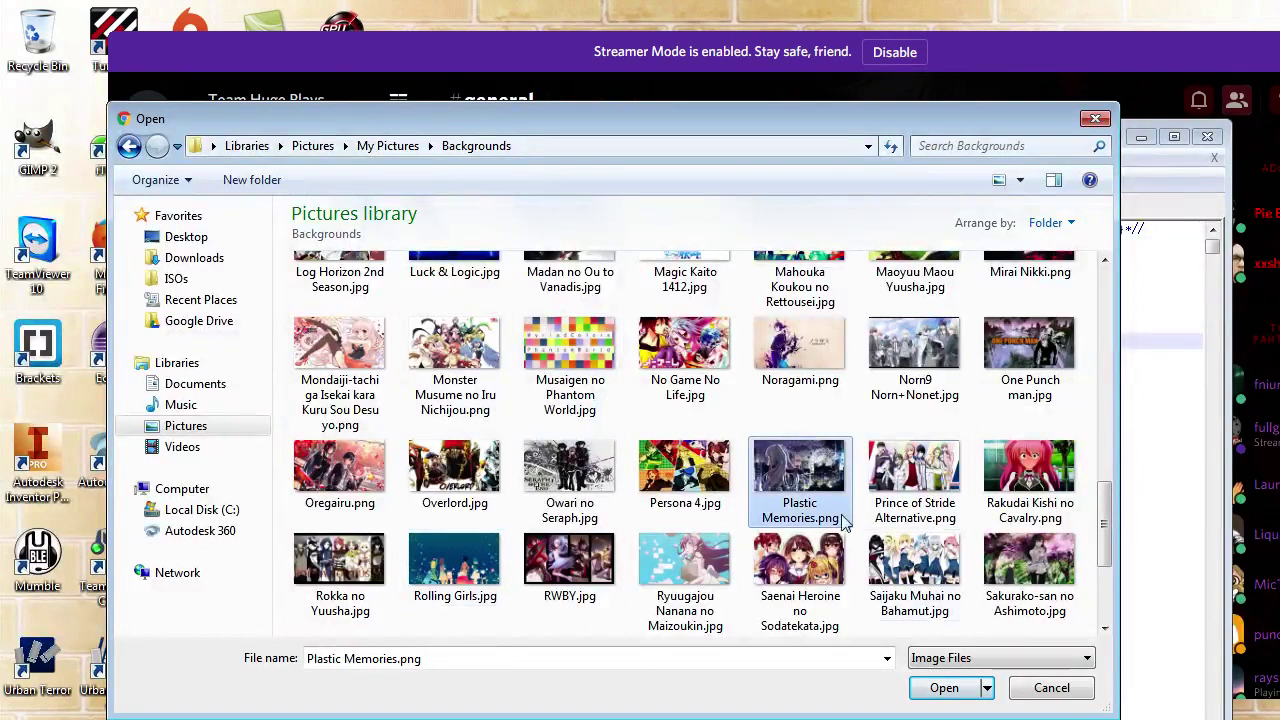
{"action": "double_click", "coordinate": [828, 500]}
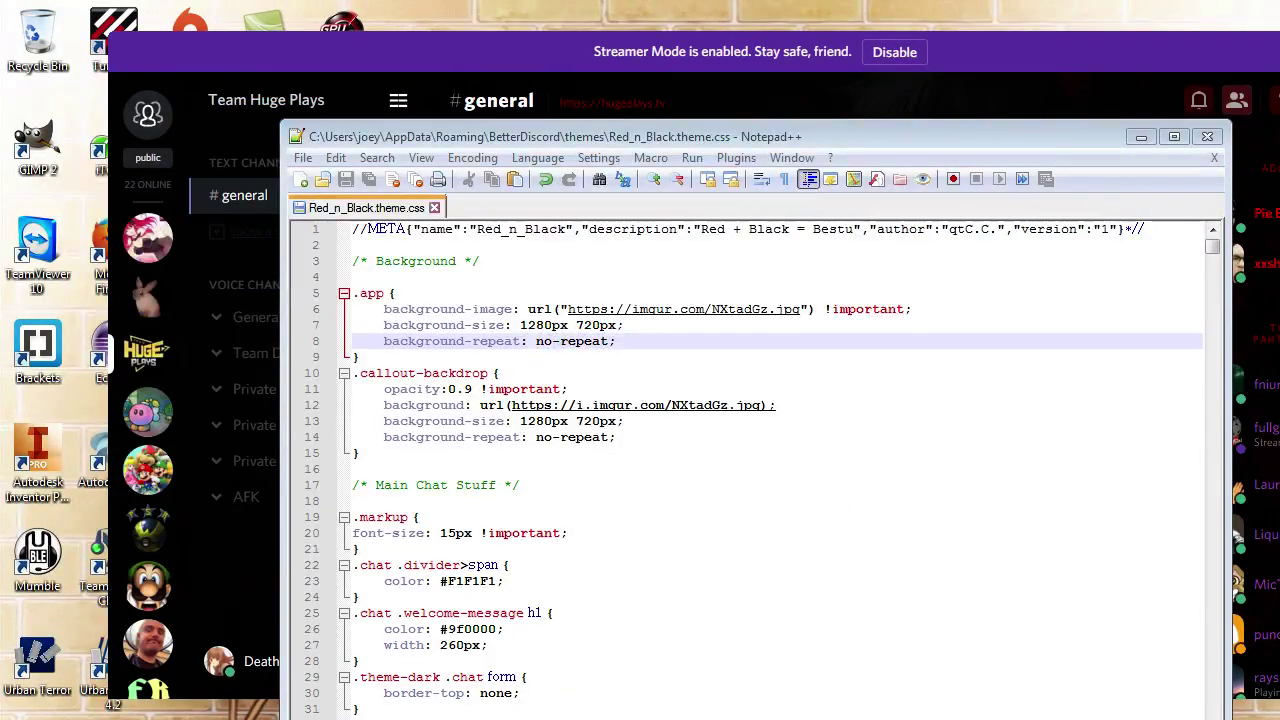
- Start the Imgur upload of Plastic Memories.png and view the uploaded image's page
{"action": "left_click_drag", "start_coordinate": [1279, 137], "coordinate": [376, 27]}
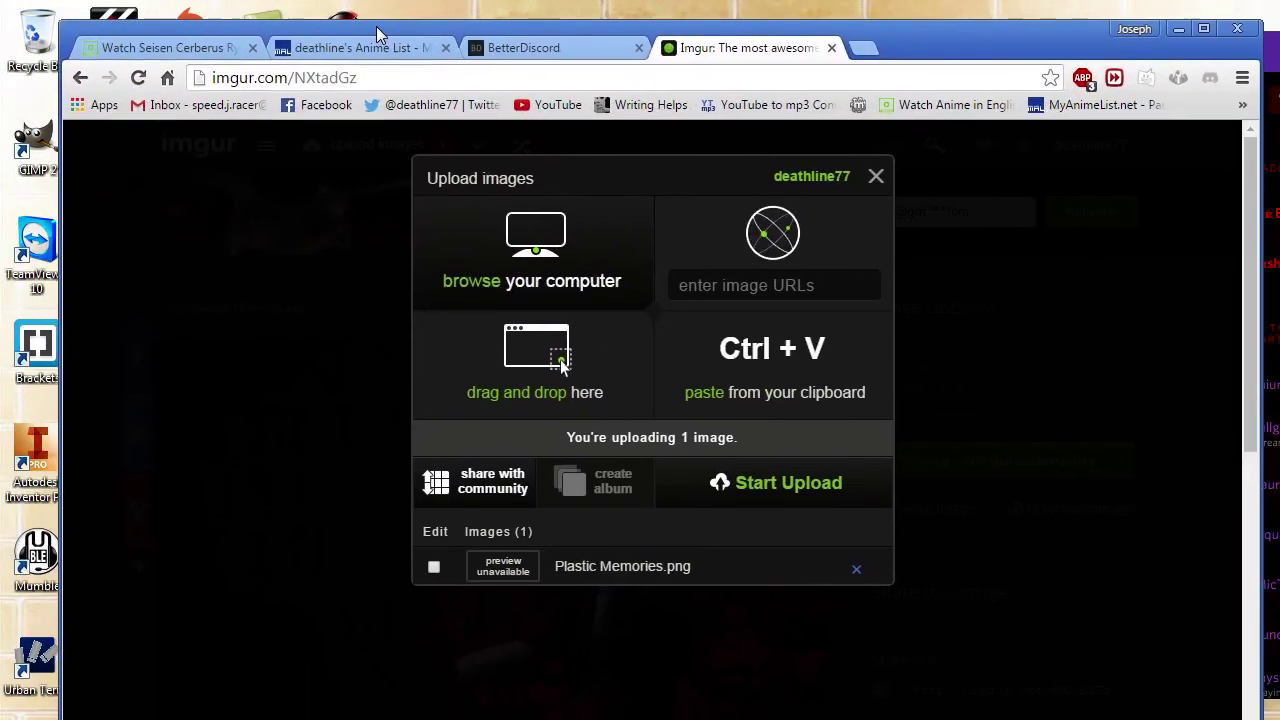
{"action": "left_click", "coordinate": [820, 490]}
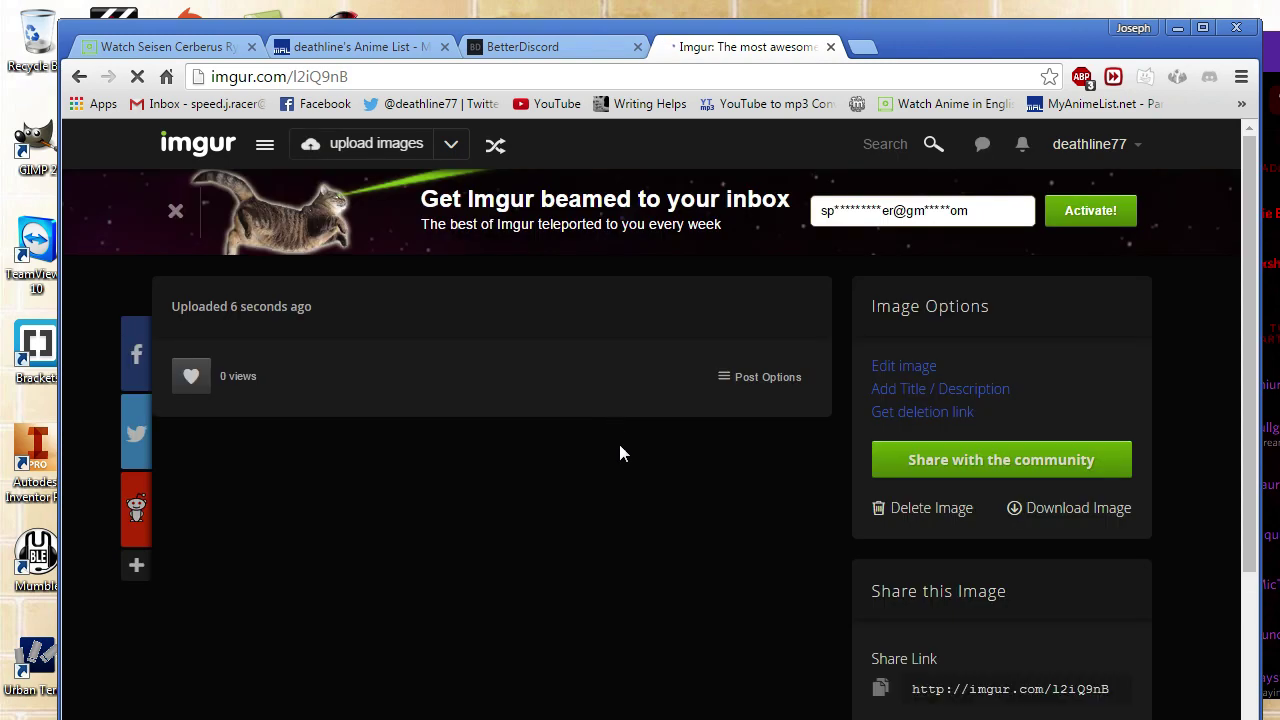
{"action": "scroll", "coordinate": [587, 407], "scroll_direction": "down", "scroll_amount": 2}
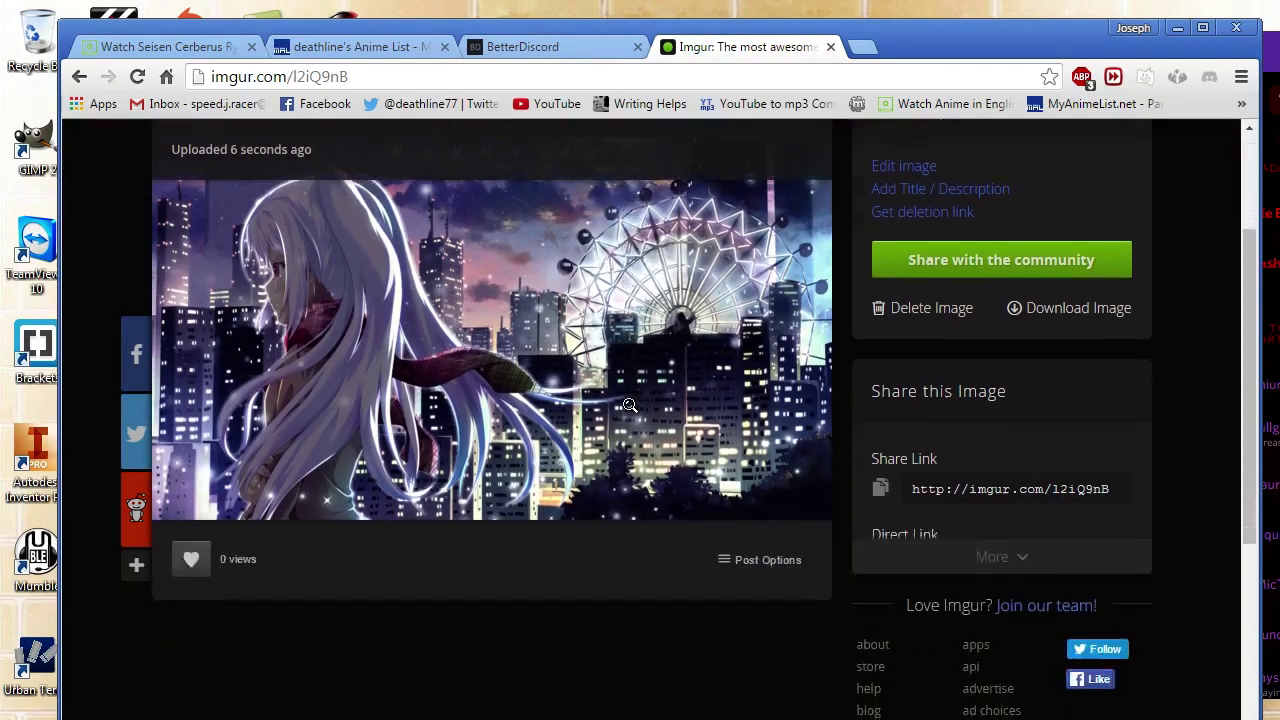
{"action": "scroll", "coordinate": [590, 410], "scroll_direction": "up", "scroll_amount": 2}
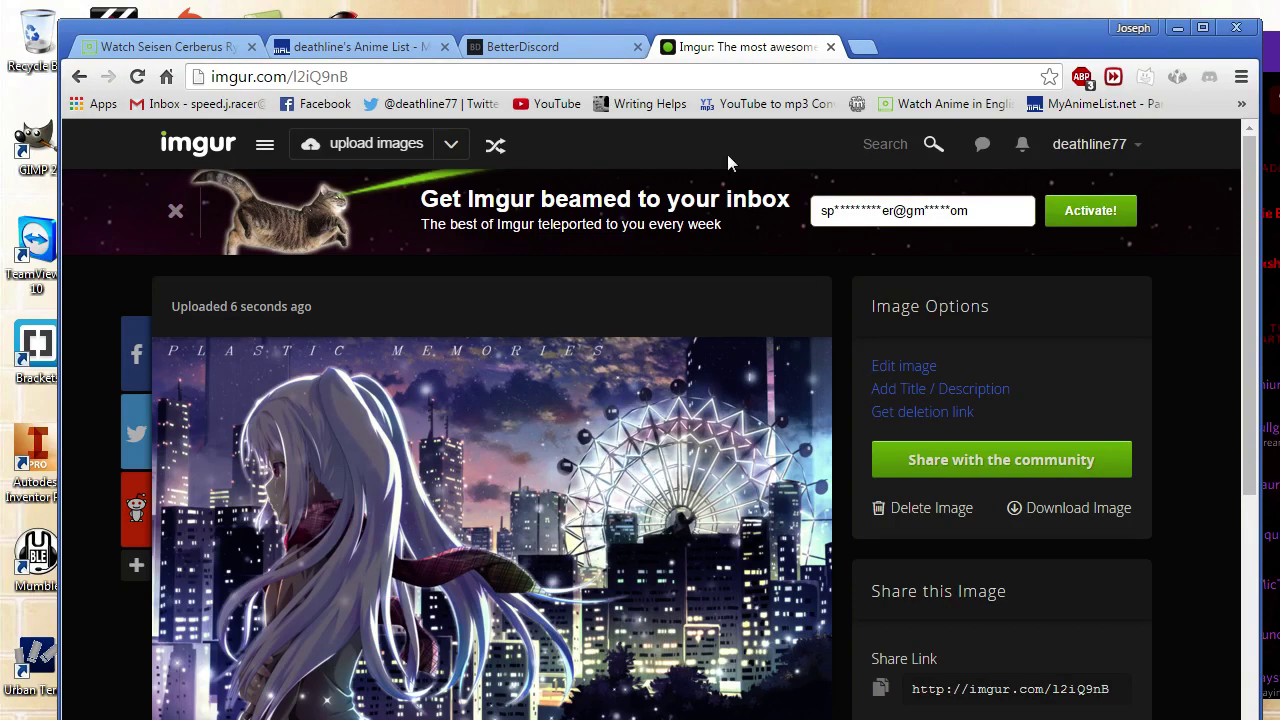
- Copy the imgur.com/l2iQ9nB page address and return to the theme file in Notepad++
{"action": "left_click", "coordinate": [739, 73]}
{"action": "key", "text": "ctrl+c"}
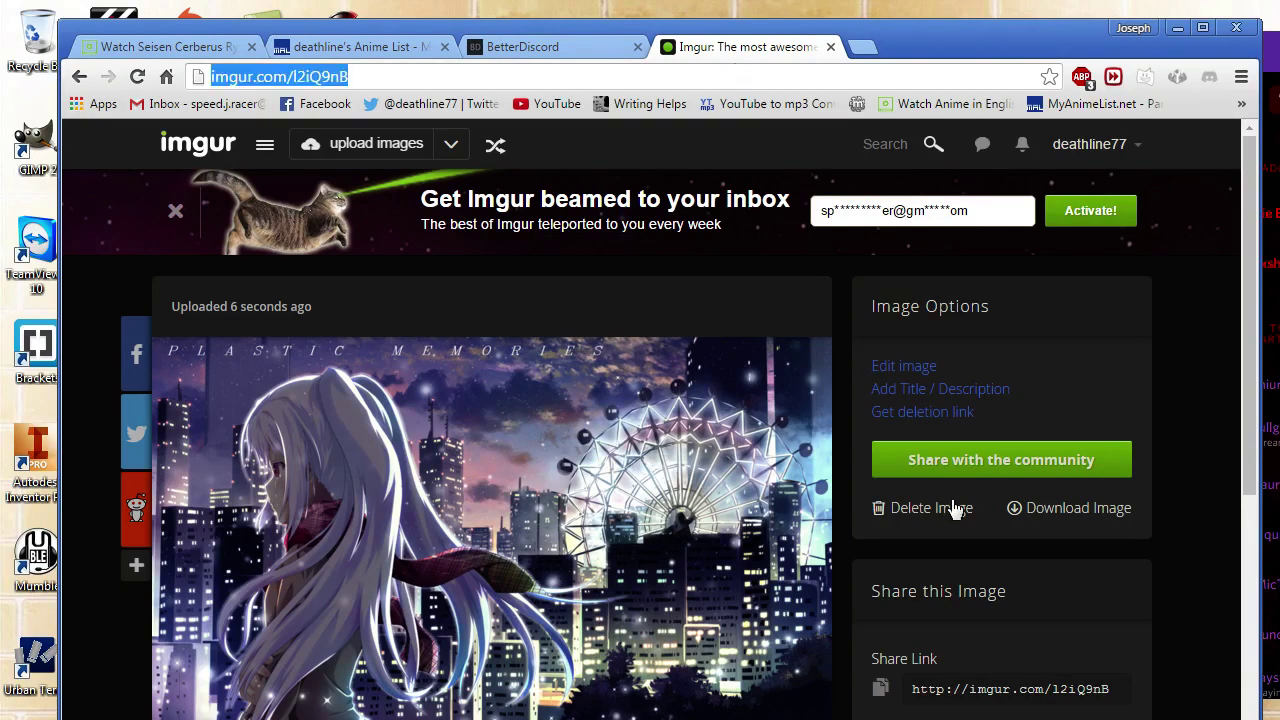
{"action": "left_click", "coordinate": [1060, 719]}
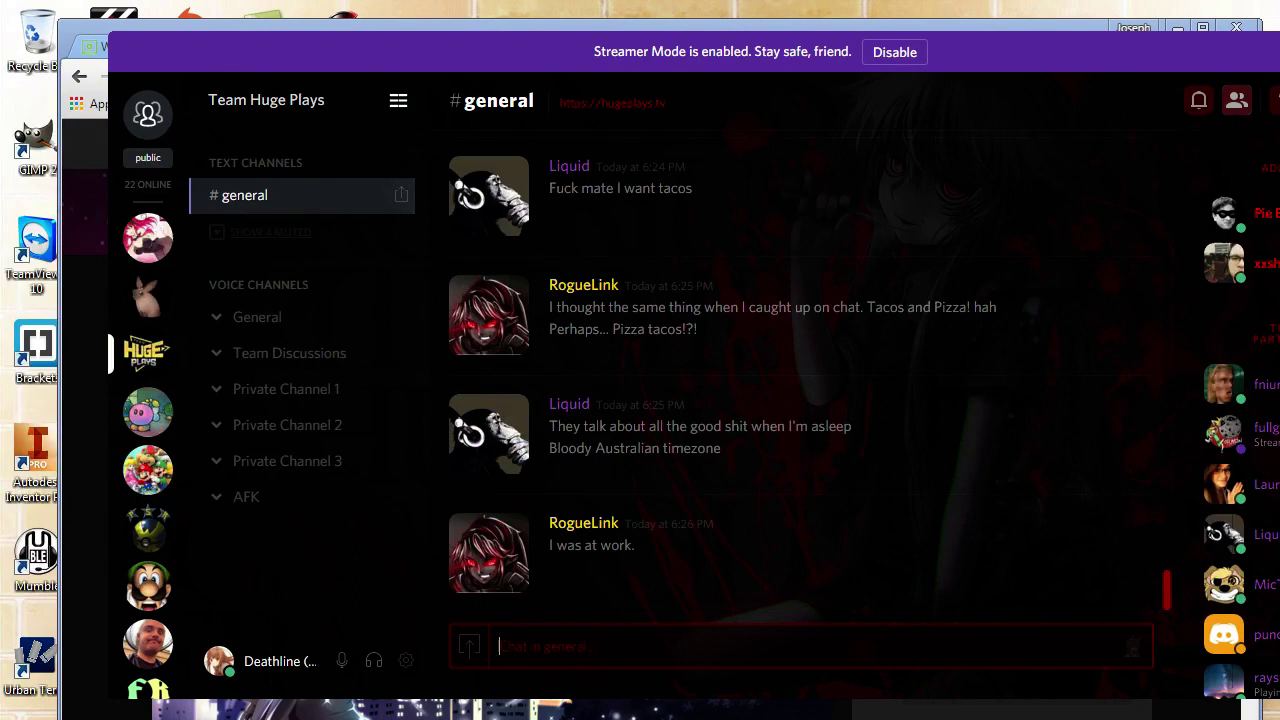
{"action": "left_click", "coordinate": [1080, 719]}
{"action": "left_click_drag", "start_coordinate": [916, 134], "coordinate": [893, 118]}
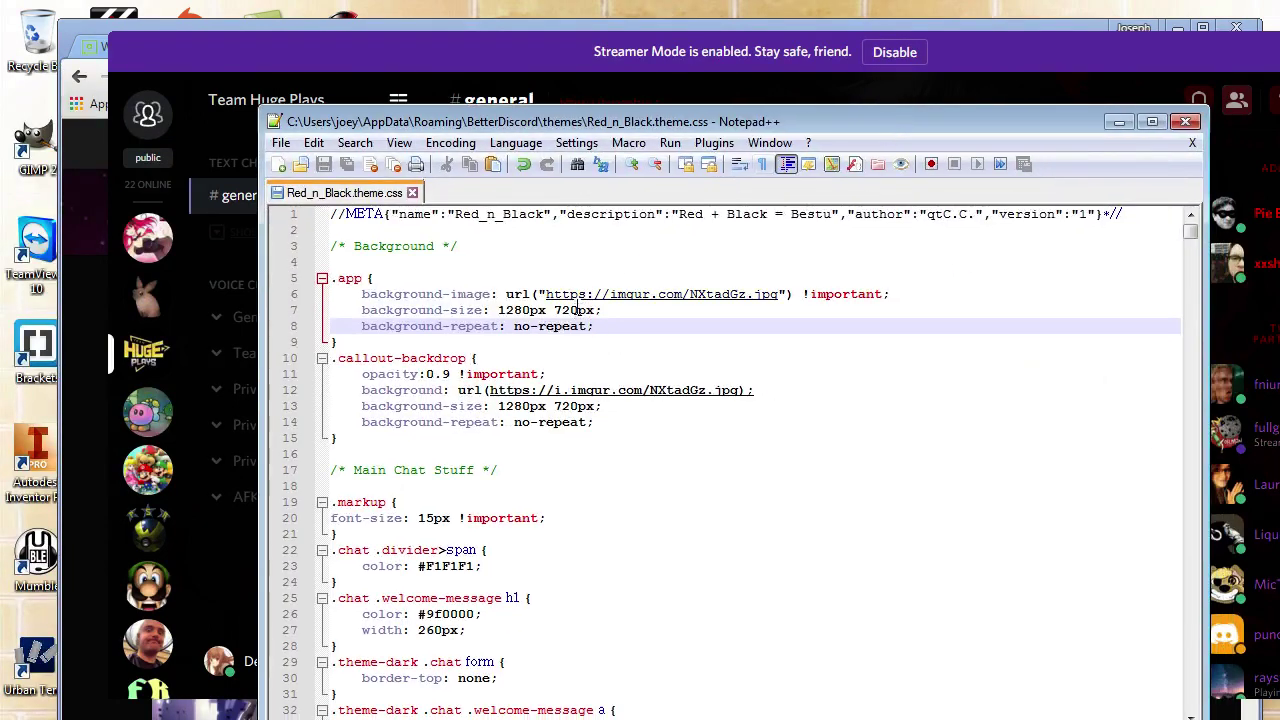
{"action": "left_click_drag", "start_coordinate": [546, 293], "coordinate": [780, 295]}
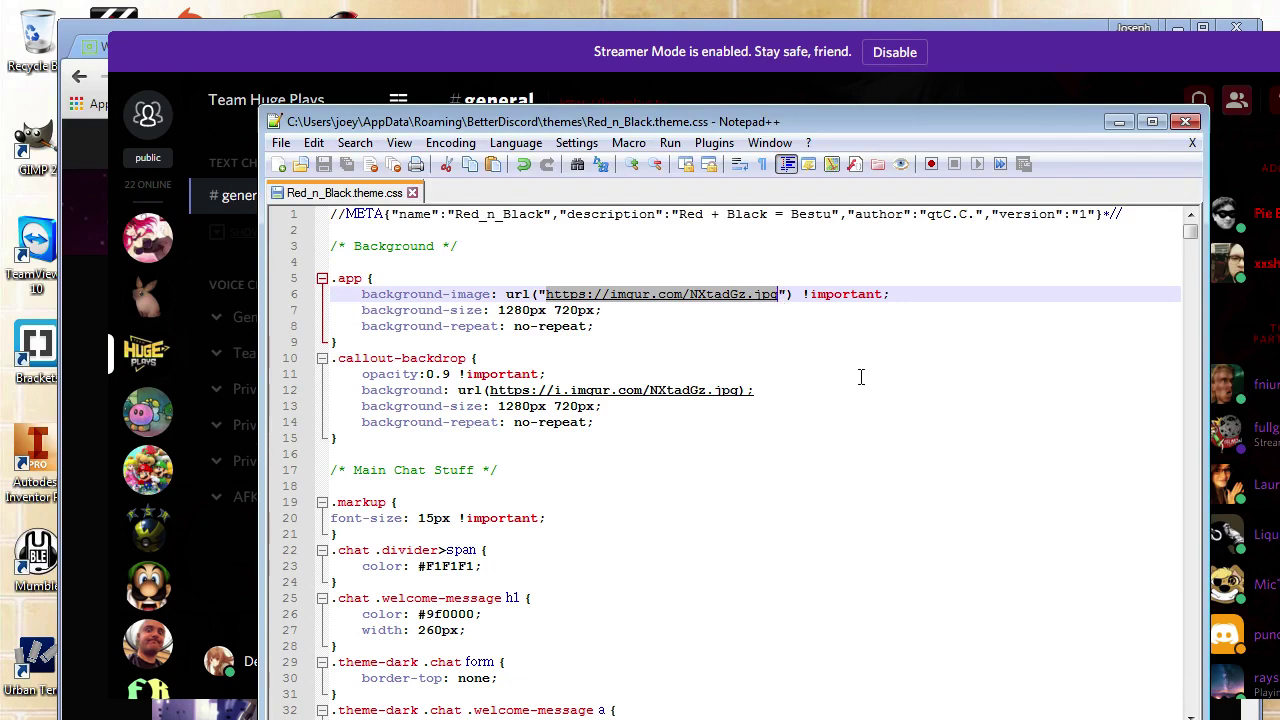
{"action": "key", "text": "ctrl+v"}
{"action": "left_click", "coordinate": [580, 297]}
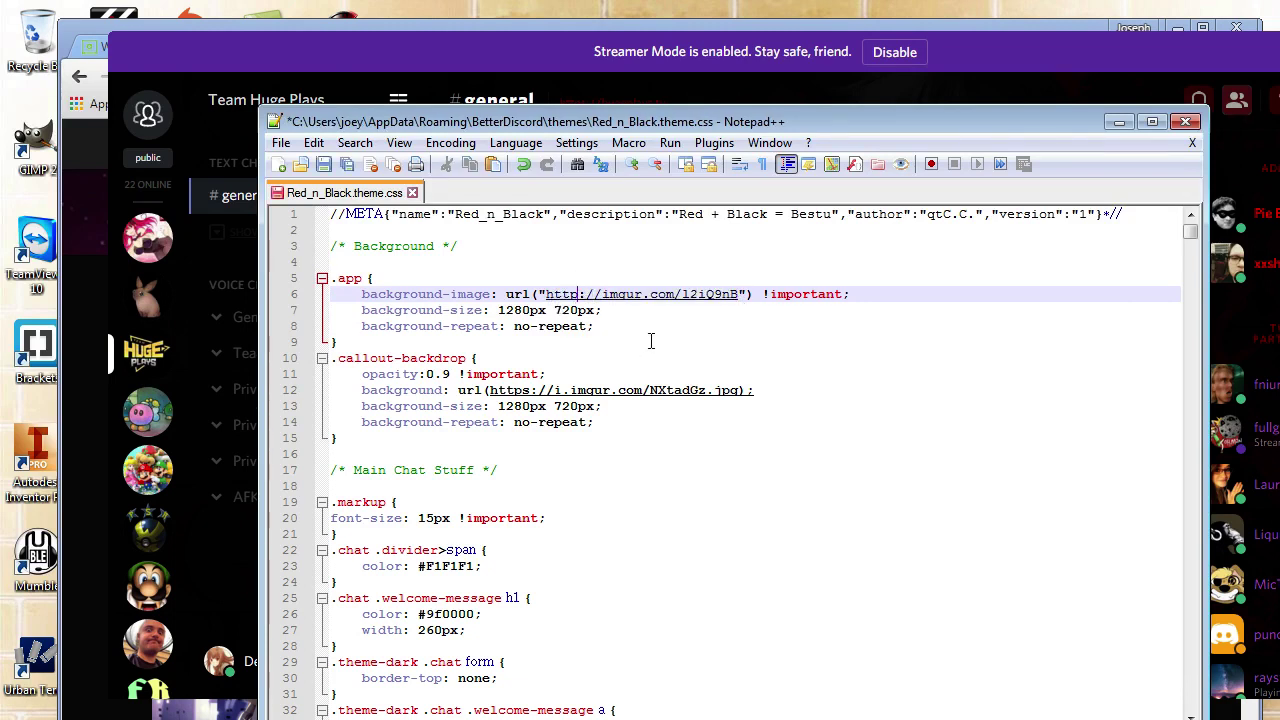
{"action": "type", "text": "s"}
{"action": "left_click", "coordinate": [749, 296]}
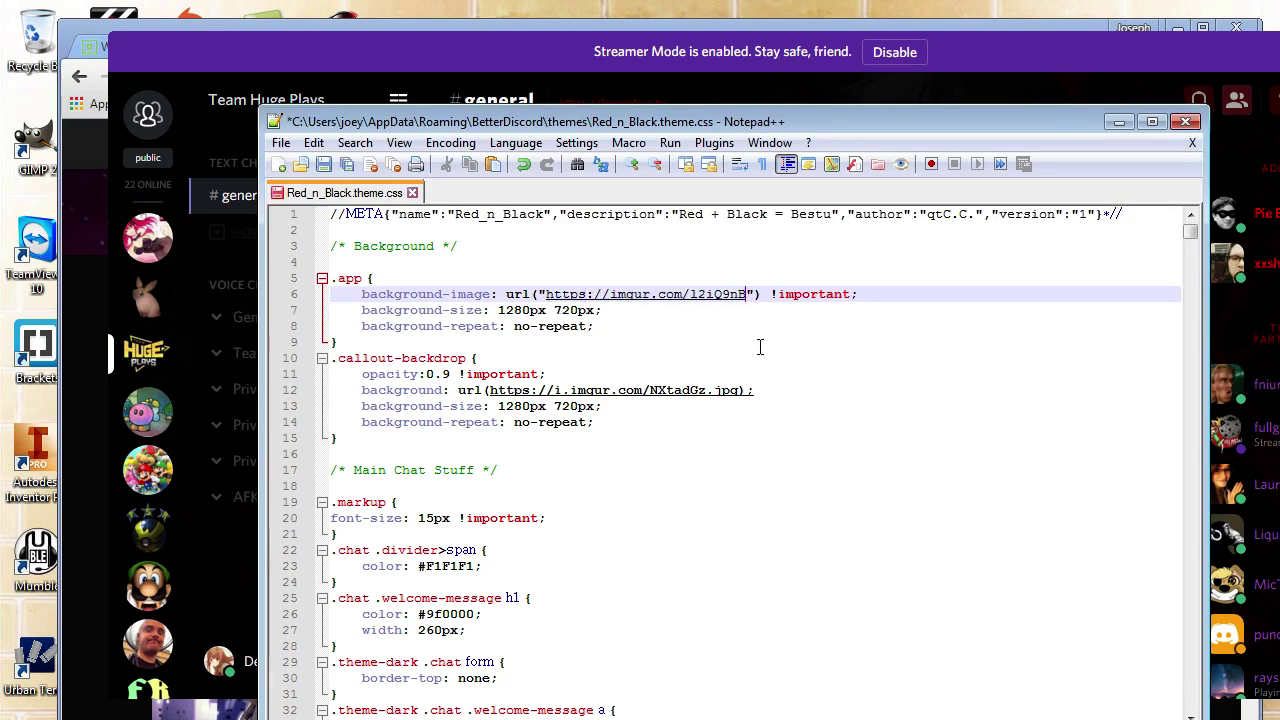
{"action": "type", "text": ".png"}
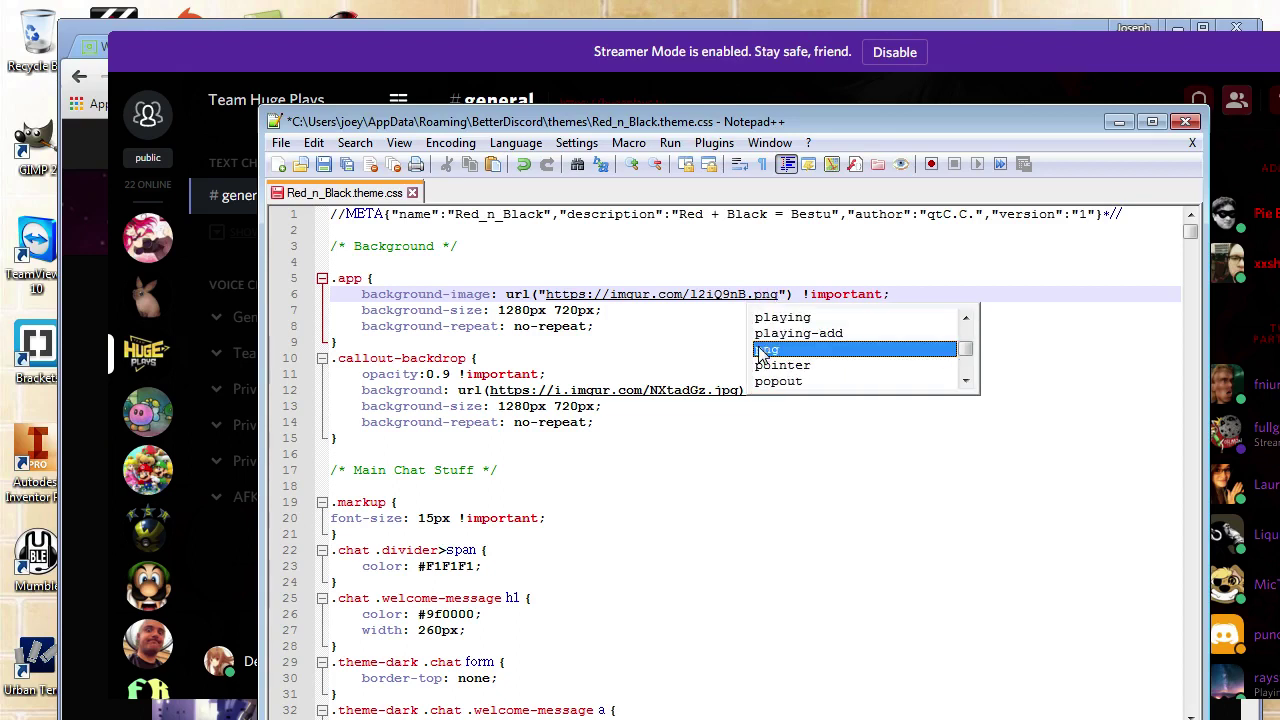
{"action": "left_click", "coordinate": [928, 562]}
{"action": "left_click", "coordinate": [499, 309]}
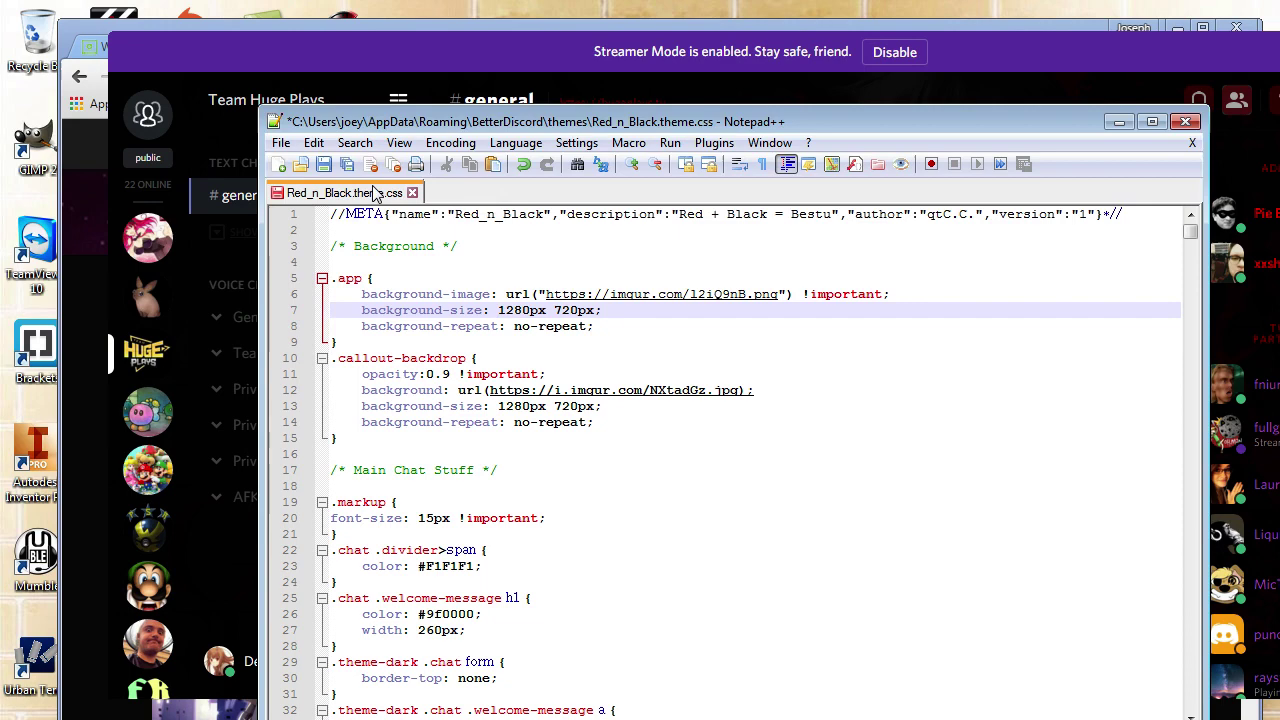
{"action": "left_click", "coordinate": [284, 143]}
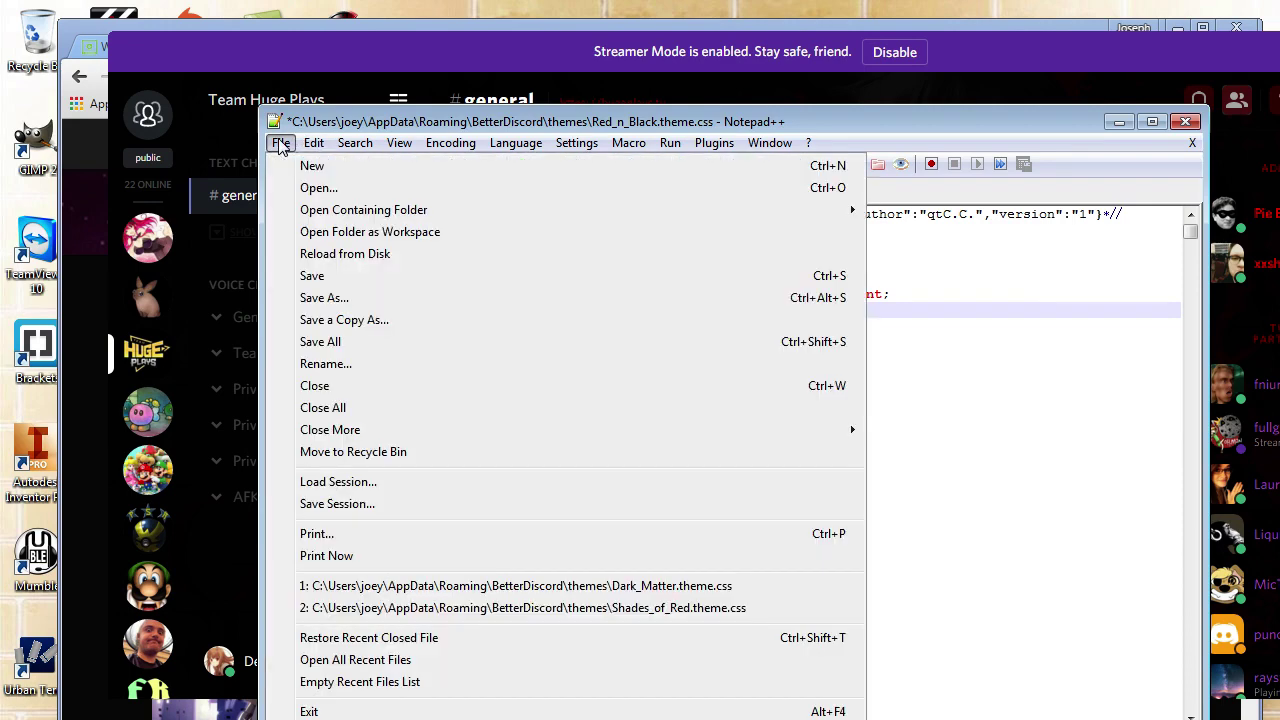
{"action": "left_click", "coordinate": [328, 275]}
- Reload Discord to apply the edited theme and look over its new background, repositioning the window
{"action": "left_click", "coordinate": [1027, 70]}
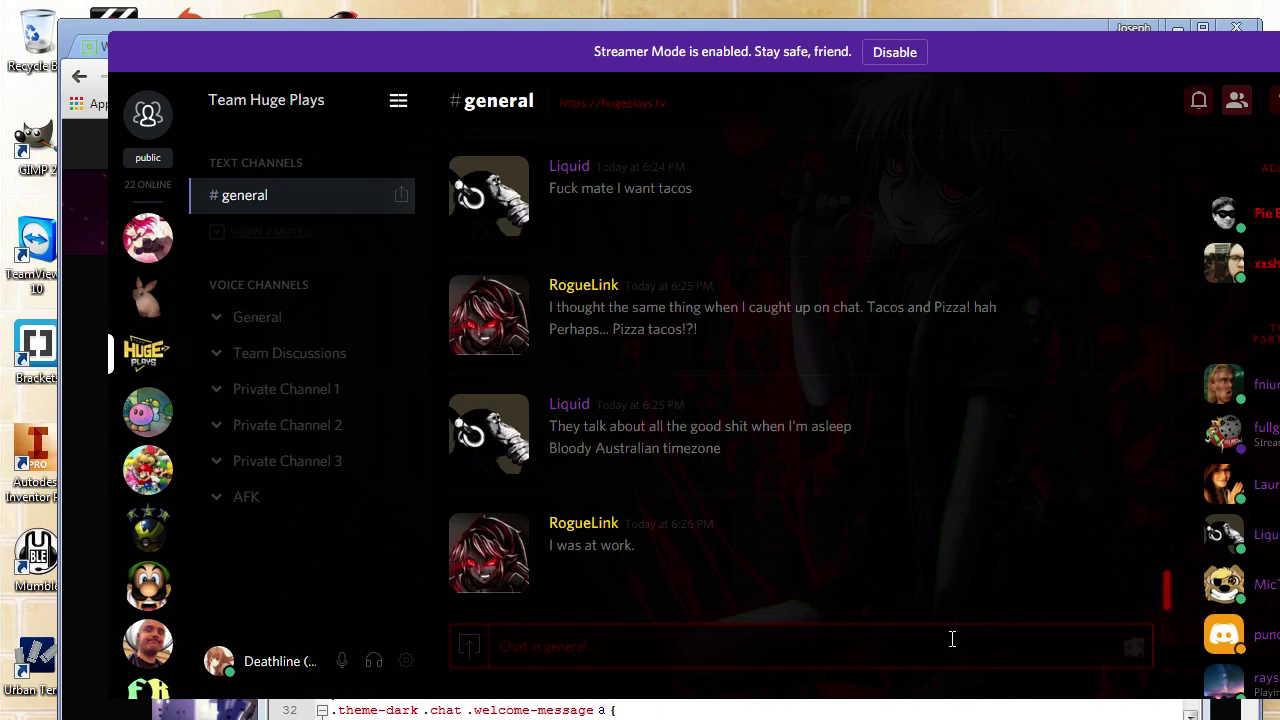
{"action": "key", "text": "ctrl+r"}
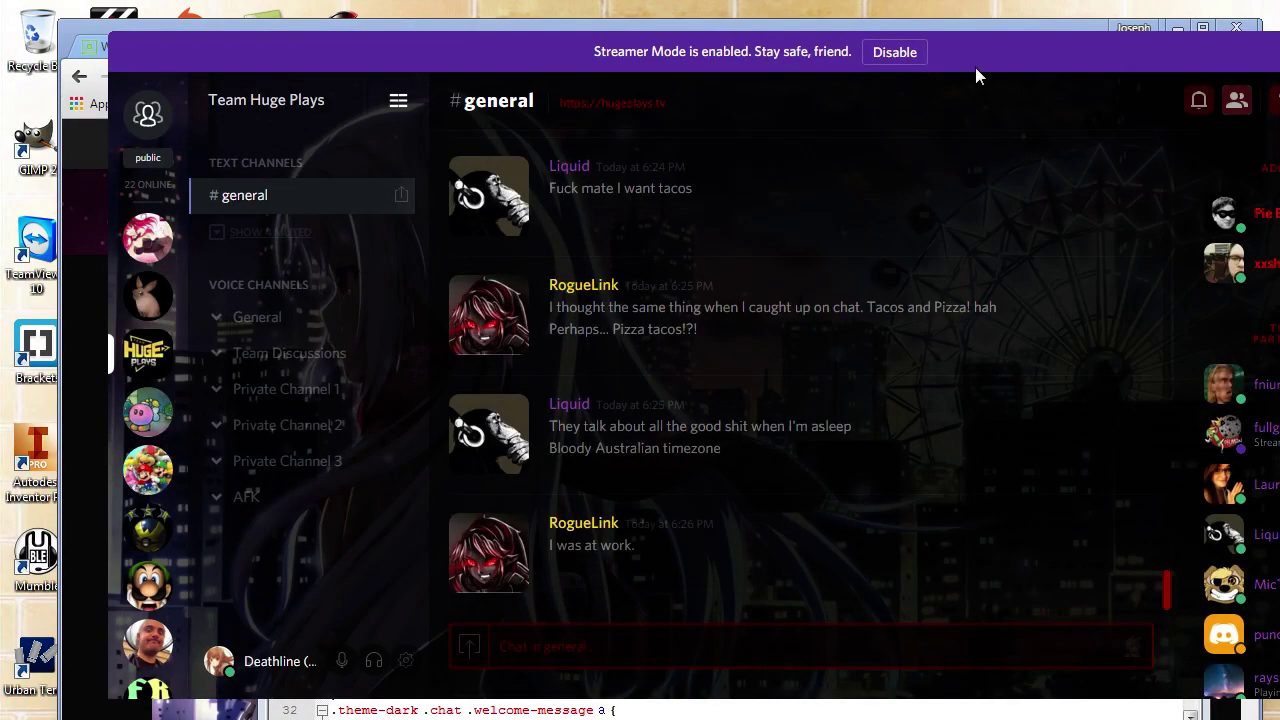
{"action": "scroll", "coordinate": [1101, 136], "scroll_direction": "up", "scroll_amount": 3}
{"action": "scroll", "coordinate": [1101, 136], "scroll_direction": "down", "scroll_amount": 3}
{"action": "left_click_drag", "start_coordinate": [1015, 49], "coordinate": [1279, 122]}
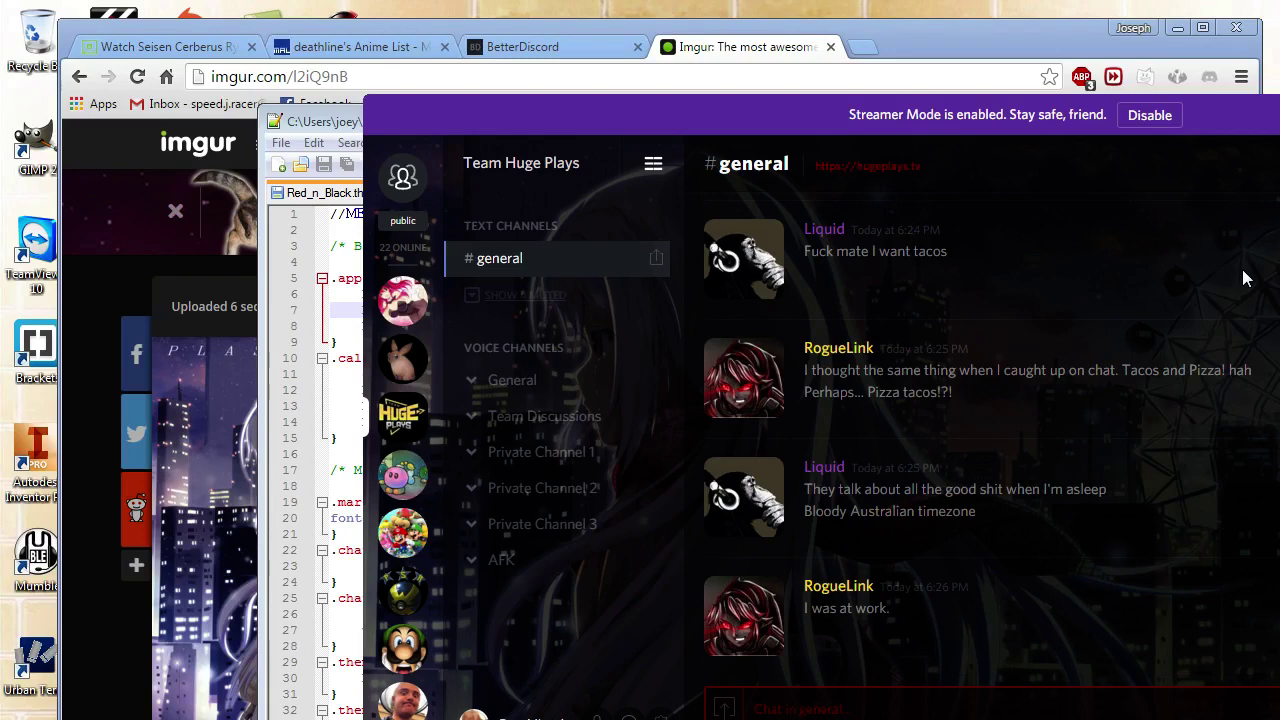
{"action": "left_click_drag", "start_coordinate": [1265, 115], "coordinate": [1034, 89]}
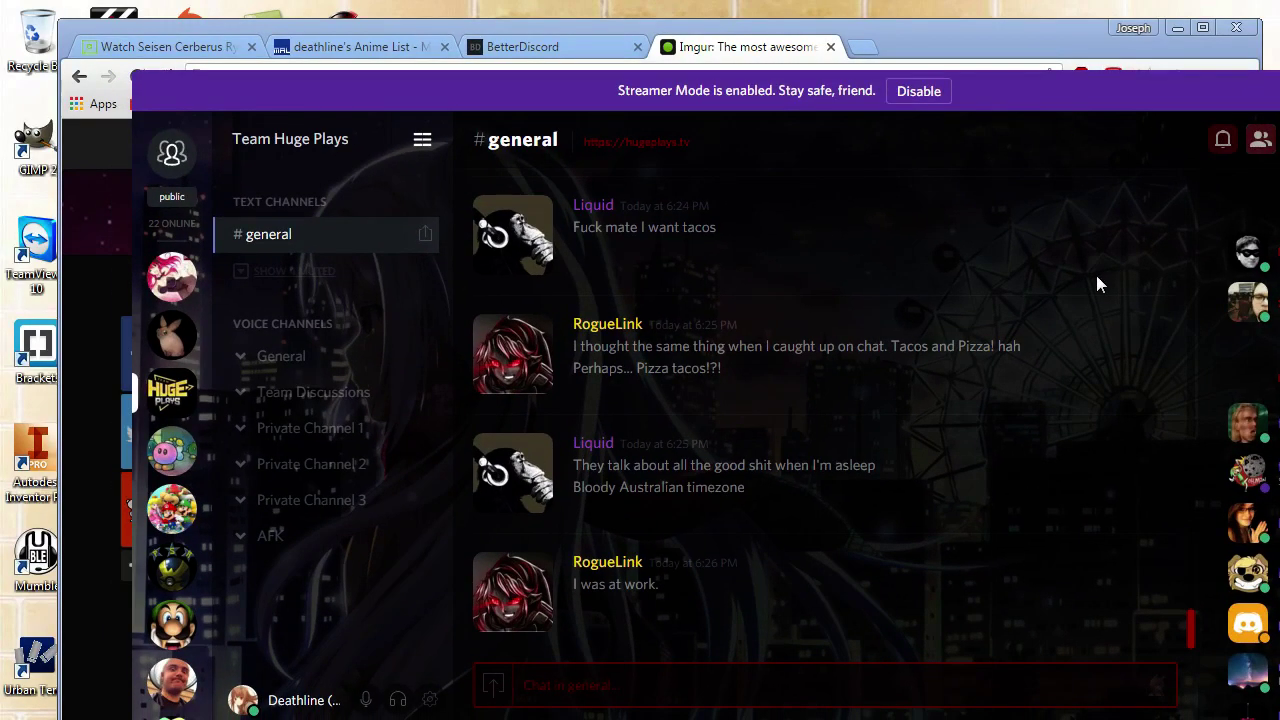